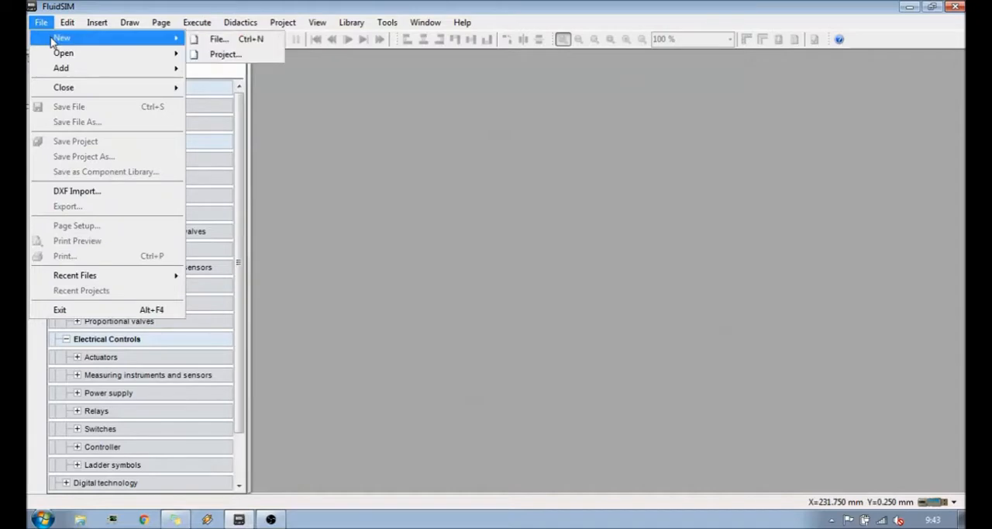
- Create a new blank circuit file and look through the component library
{"action": "left_click", "coordinate": [247, 40]}
{"action": "scroll", "coordinate": [557, 230], "scroll_direction": "down", "scroll_amount": 5}
{"action": "scroll", "coordinate": [553, 228], "scroll_direction": "up", "scroll_amount": 5}
{"action": "scroll", "coordinate": [554, 233], "scroll_direction": "down", "scroll_amount": 3}
{"action": "scroll", "coordinate": [554, 232], "scroll_direction": "down", "scroll_amount": 2}
{"action": "scroll", "coordinate": [264, 85], "scroll_direction": "up", "scroll_amount": 4}
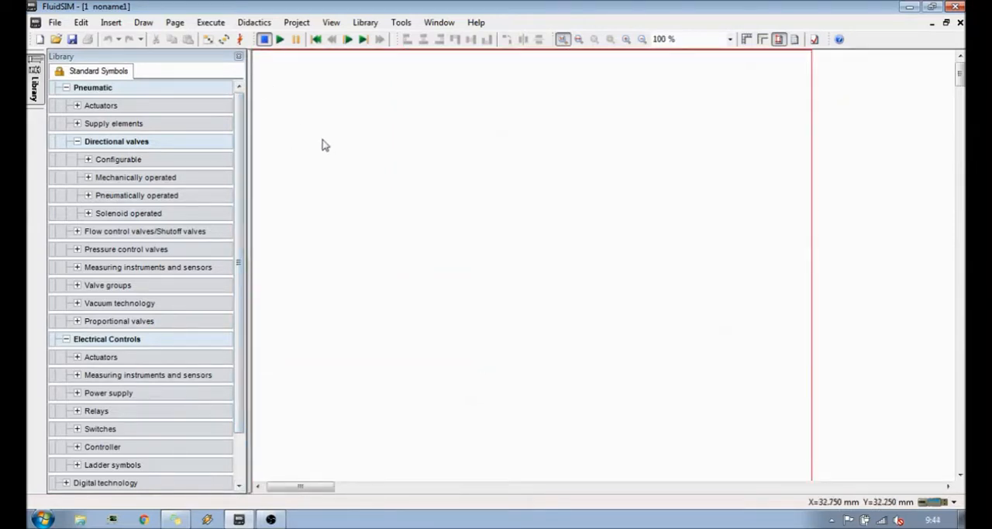
- Collapse the Directional valves and Electrical Controls groups in the library and expand the pneumatic Actuators group
{"action": "left_click", "coordinate": [77, 141]}
{"action": "left_click", "coordinate": [65, 267]}
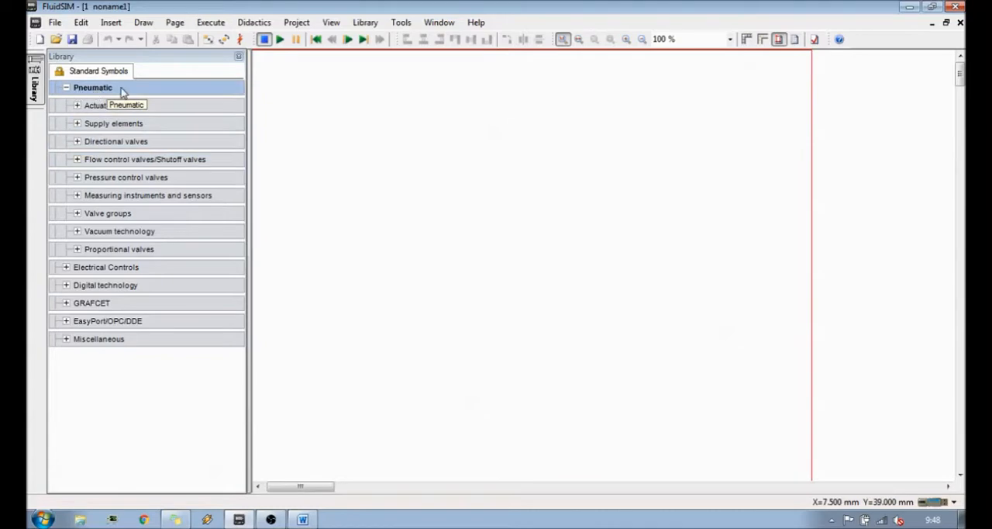
{"action": "left_click", "coordinate": [67, 88]}
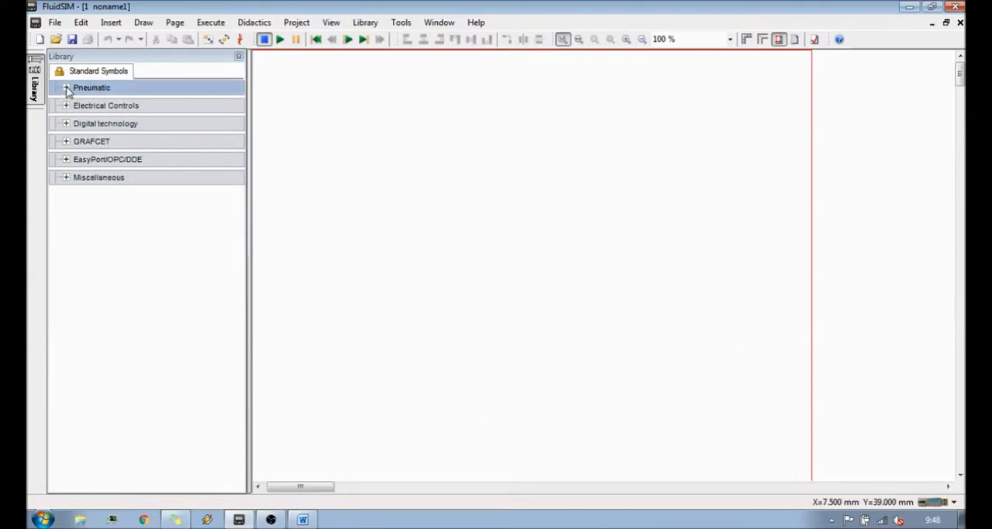
{"action": "left_click", "coordinate": [66, 88]}
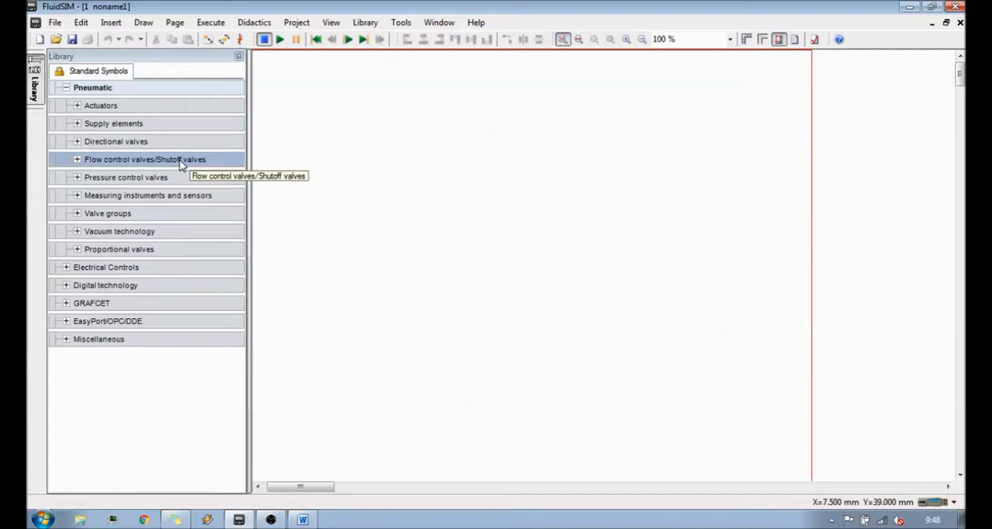
{"action": "left_click", "coordinate": [78, 107]}
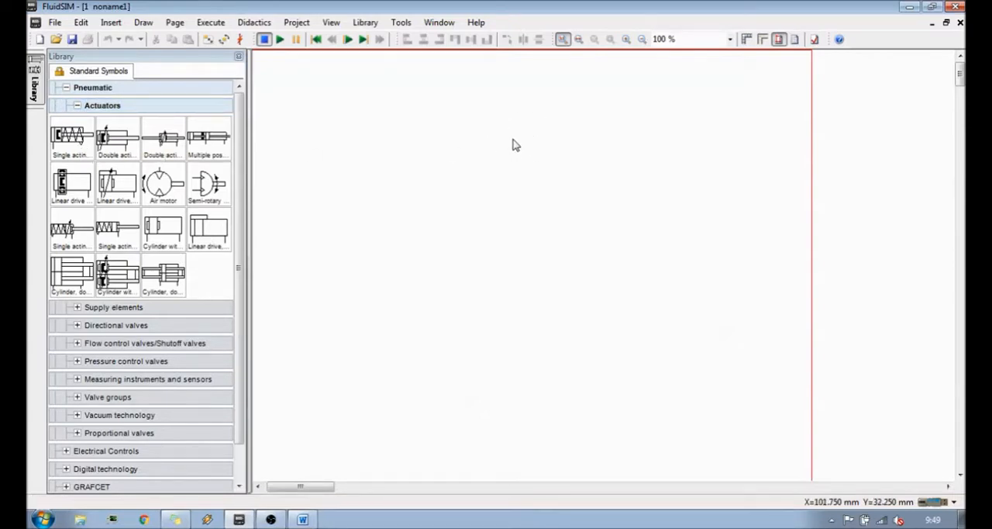
- Place a single acting cylinder and a double acting cylinder side by side, moving the double acting one slightly closer to the other
{"action": "left_click_drag", "start_coordinate": [69, 139], "coordinate": [350, 142]}
{"action": "left_click_drag", "start_coordinate": [116, 138], "coordinate": [486, 143]}
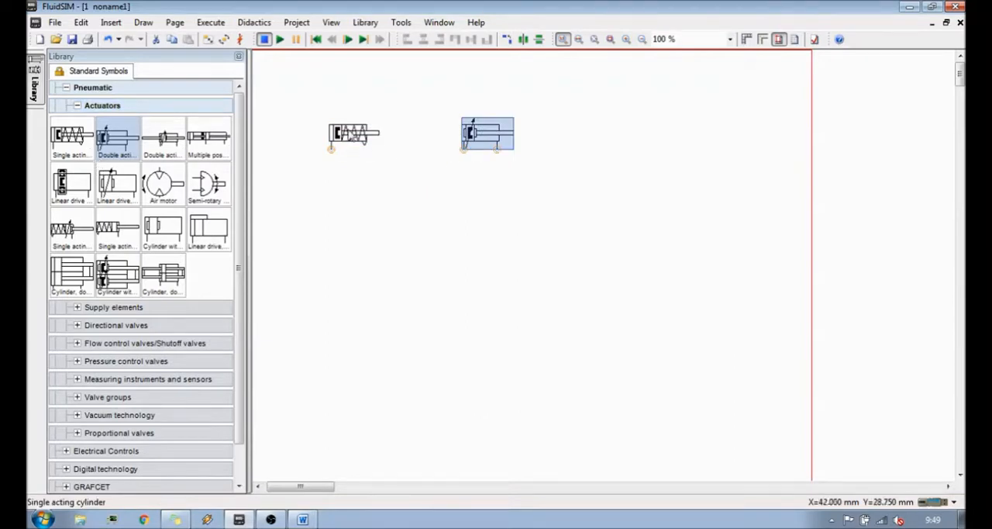
{"action": "scroll", "coordinate": [365, 132], "scroll_direction": "up", "scroll_amount": 2}
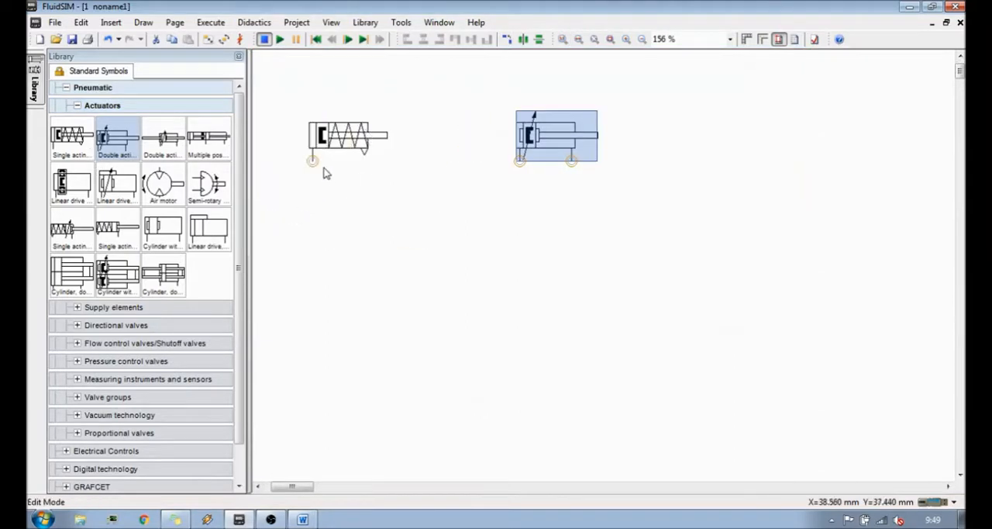
{"action": "scroll", "coordinate": [322, 144], "scroll_direction": "up", "scroll_amount": 2}
{"action": "scroll", "coordinate": [353, 121], "scroll_direction": "up", "scroll_amount": 2}
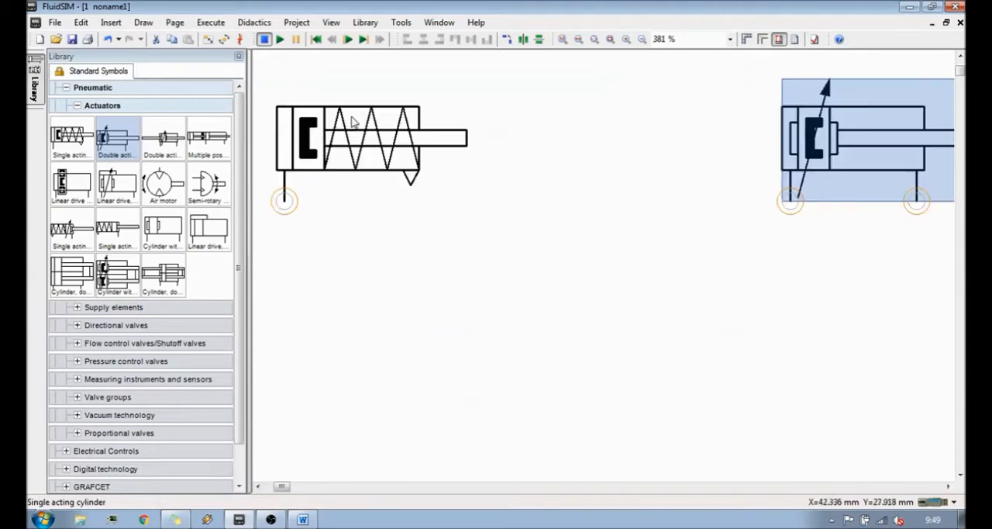
{"action": "left_click_drag", "start_coordinate": [850, 155], "coordinate": [788, 155]}
{"action": "left_click", "coordinate": [606, 242]}
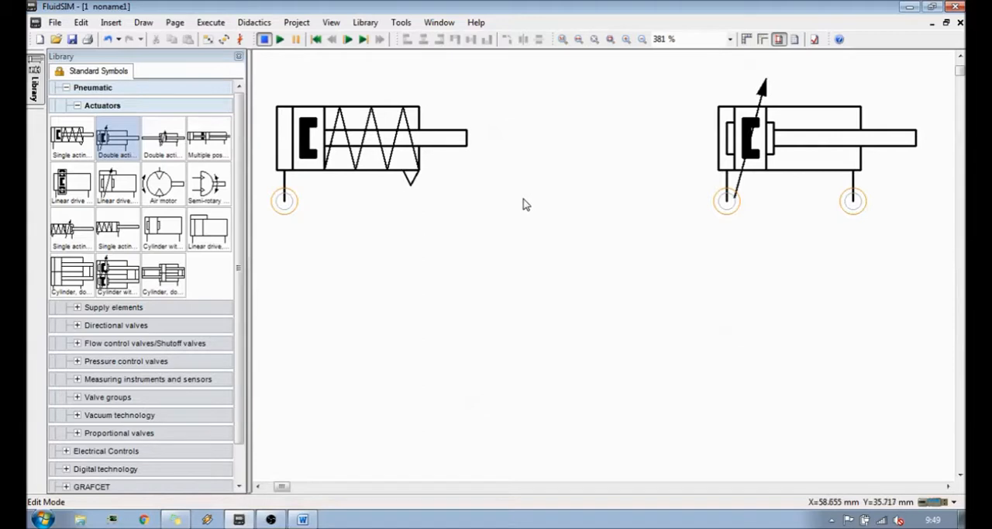
- Examine the ports, pistons, rods and return spring of the single acting and double acting cylinder symbols up close
{"action": "scroll", "coordinate": [524, 204], "scroll_direction": "down", "scroll_amount": 2}
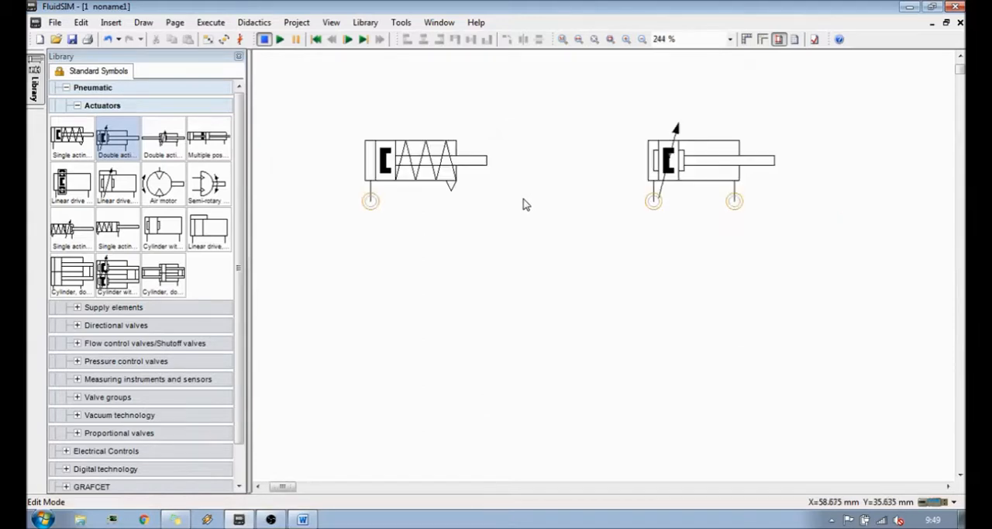
{"action": "scroll", "coordinate": [494, 167], "scroll_direction": "up", "scroll_amount": 2}
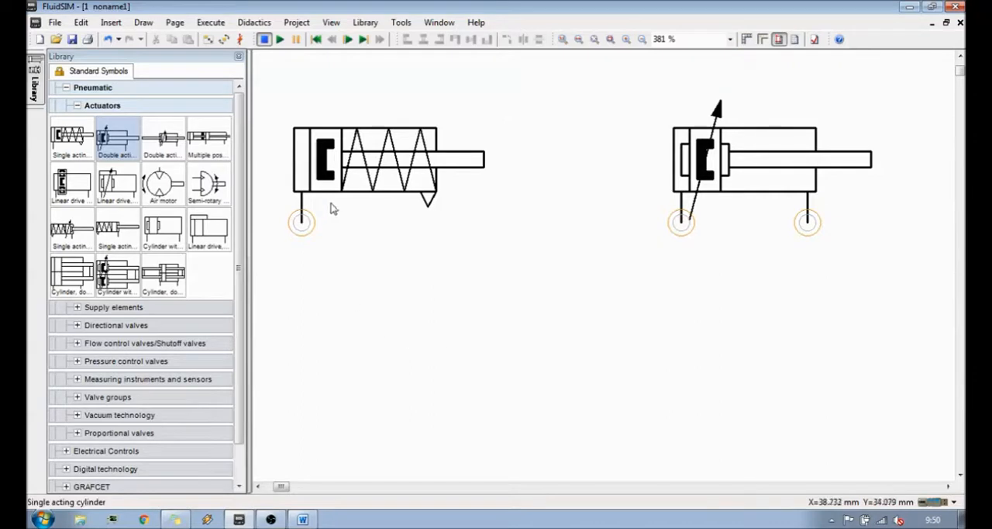
{"action": "mouse_move", "coordinate": [329, 172]}
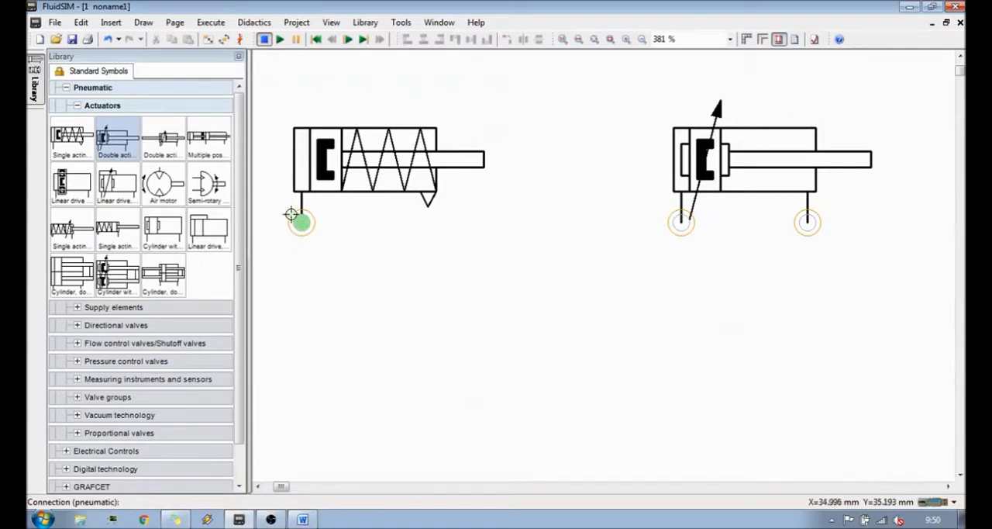
{"action": "scroll", "coordinate": [299, 224], "scroll_direction": "up", "scroll_amount": 2}
{"action": "scroll", "coordinate": [299, 223], "scroll_direction": "up", "scroll_amount": 2}
{"action": "scroll", "coordinate": [348, 206], "scroll_direction": "up", "scroll_amount": 3}
{"action": "scroll", "coordinate": [349, 208], "scroll_direction": "down", "scroll_amount": 1}
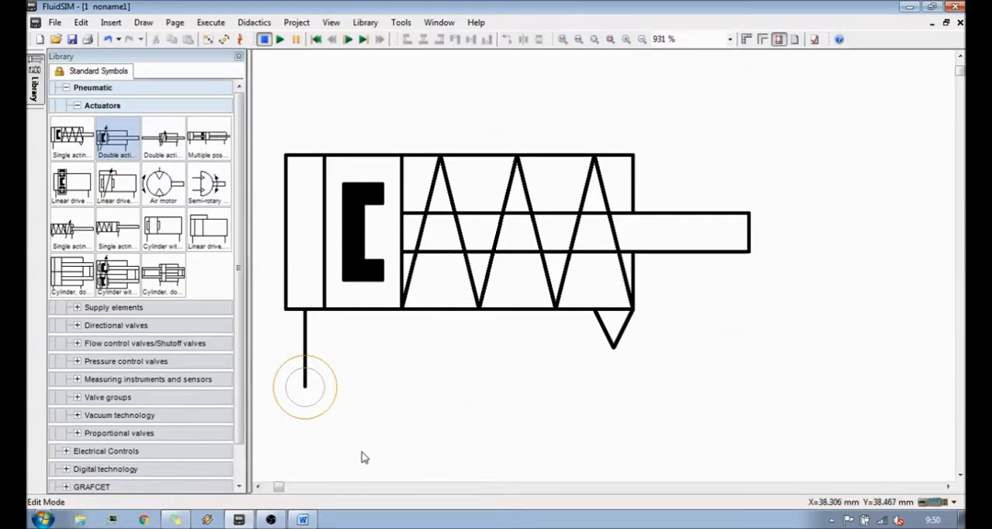
{"action": "scroll", "coordinate": [499, 386], "scroll_direction": "down", "scroll_amount": 2}
{"action": "left_click_drag", "start_coordinate": [281, 485], "coordinate": [287, 487]}
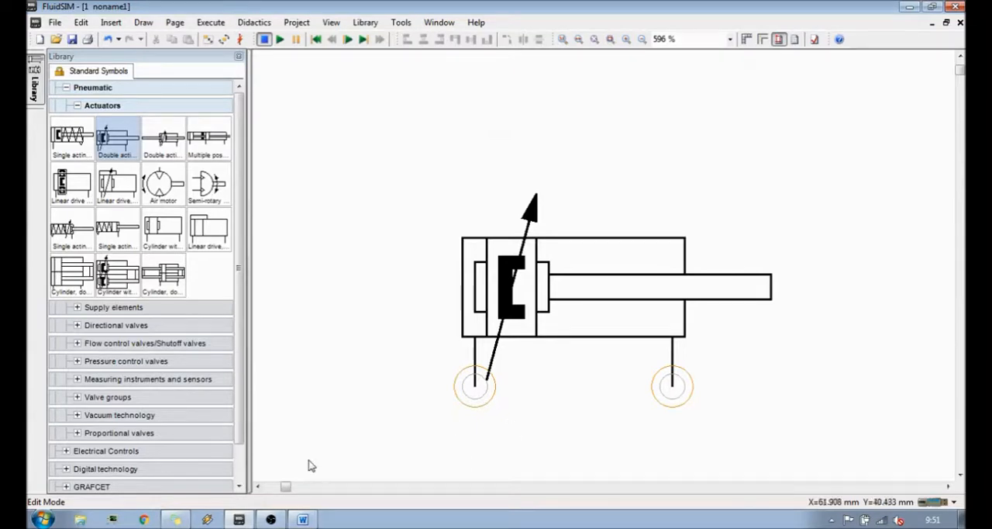
{"action": "left_click_drag", "start_coordinate": [285, 488], "coordinate": [277, 487]}
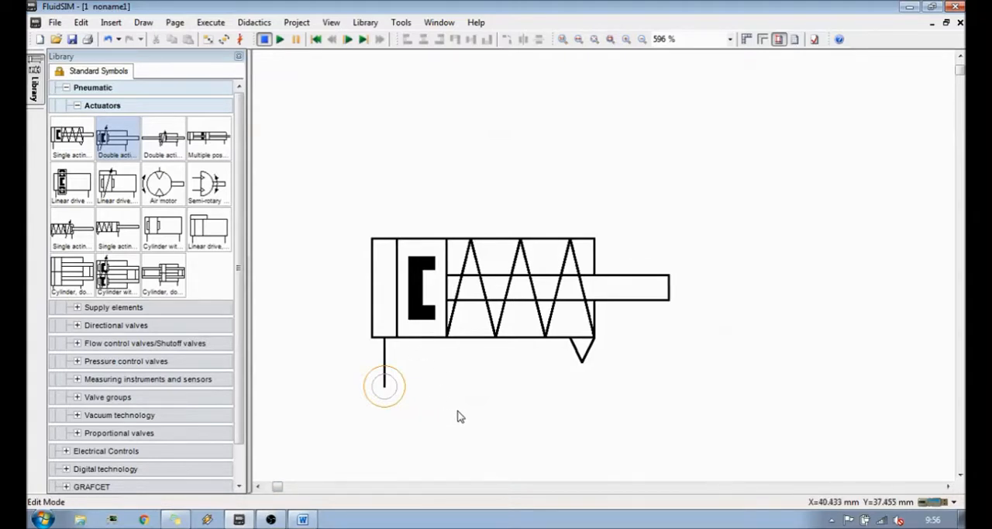
- Open the single acting cylinder's properties and review its piston diameter, rod diameter, maximum stroke and drawing properties
{"action": "mouse_move", "coordinate": [508, 314]}
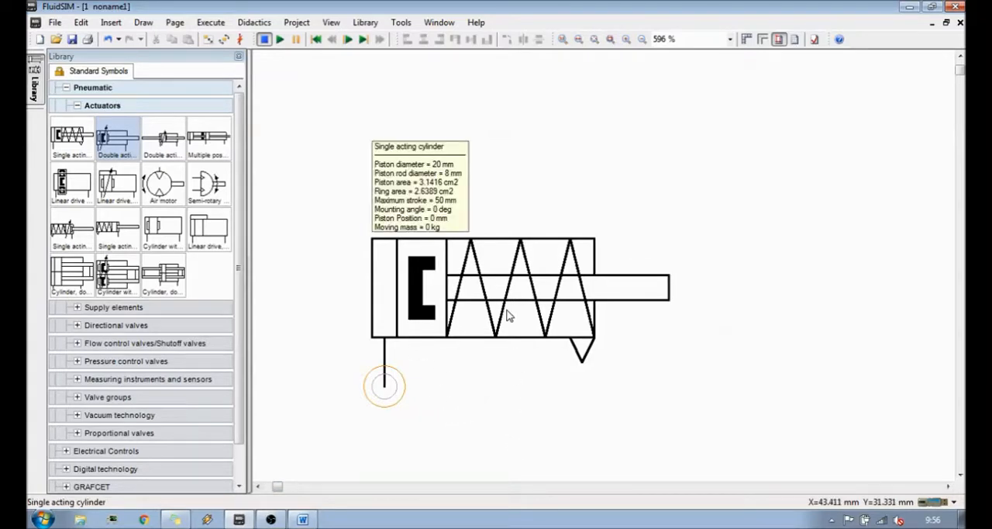
{"action": "double_click", "coordinate": [508, 310]}
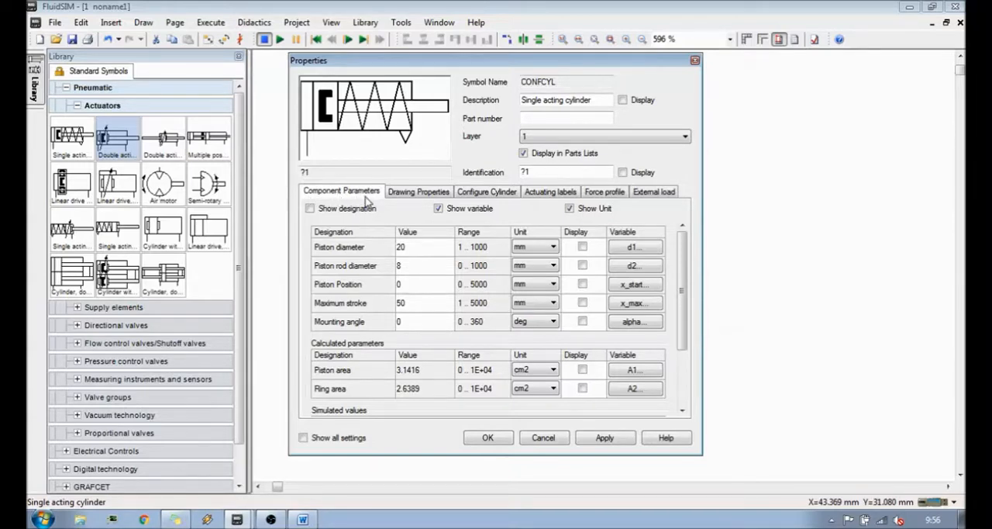
{"action": "left_click", "coordinate": [425, 248]}
{"action": "left_click", "coordinate": [427, 267]}
{"action": "left_click", "coordinate": [432, 303]}
{"action": "left_click", "coordinate": [424, 198]}
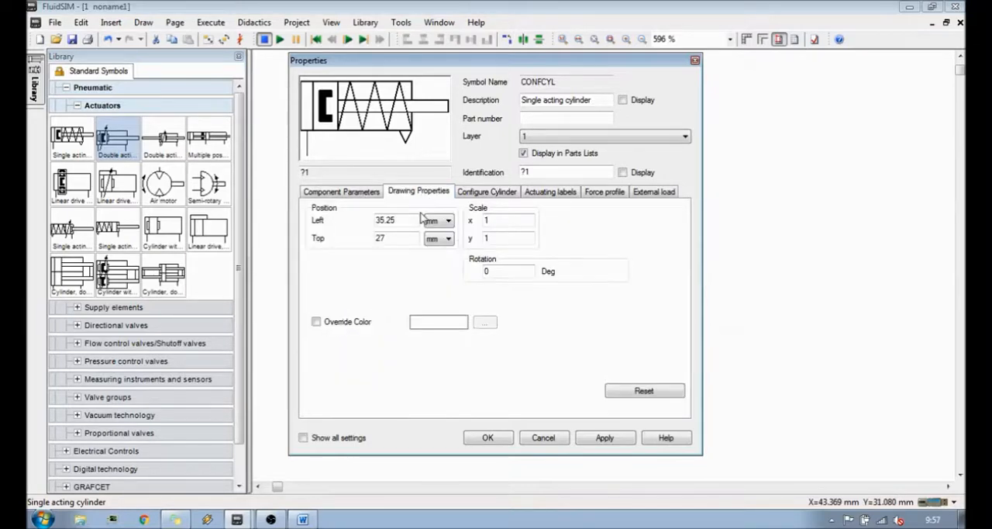
- Show the single acting cylinder's configuration settings, keeping the drawing and library visible beside the Properties dialog
{"action": "left_click", "coordinate": [504, 195]}
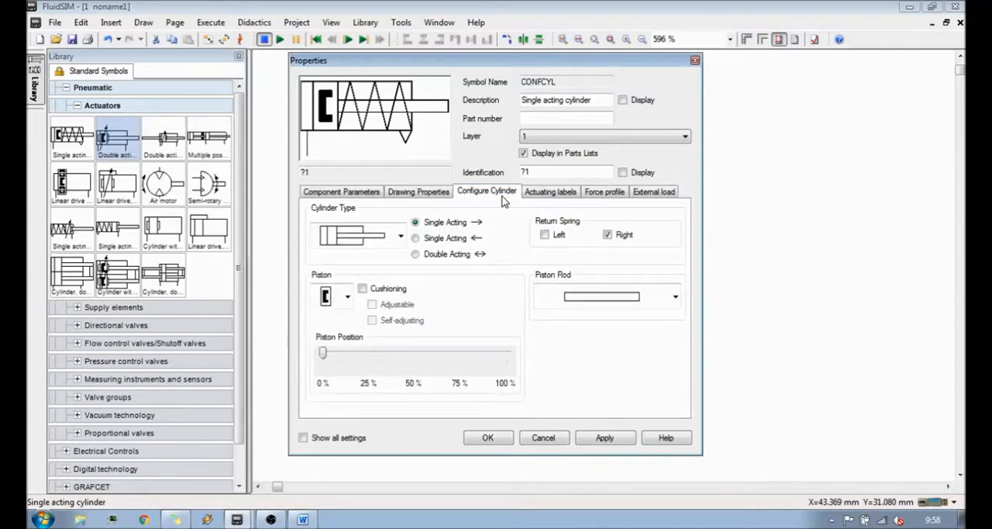
{"action": "left_click_drag", "start_coordinate": [485, 63], "coordinate": [714, 81]}
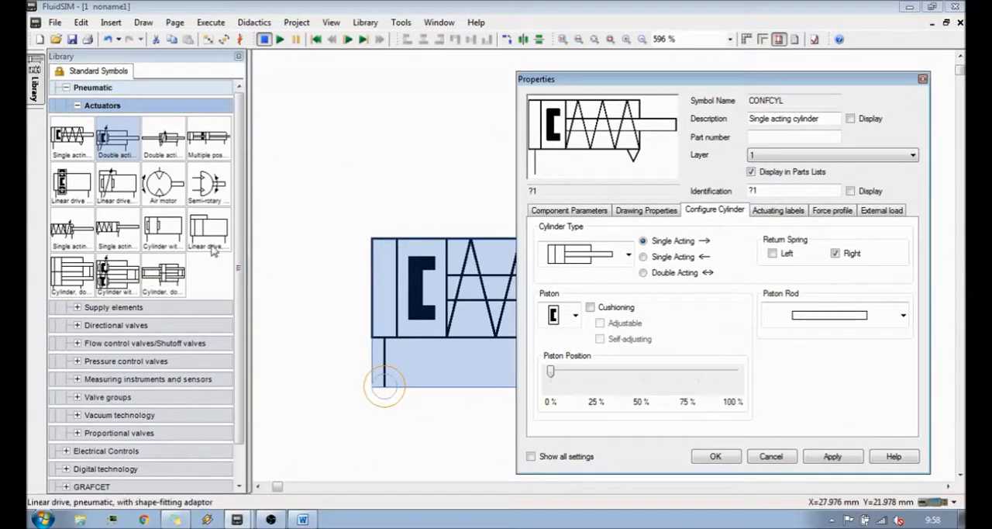
{"action": "left_click", "coordinate": [115, 327]}
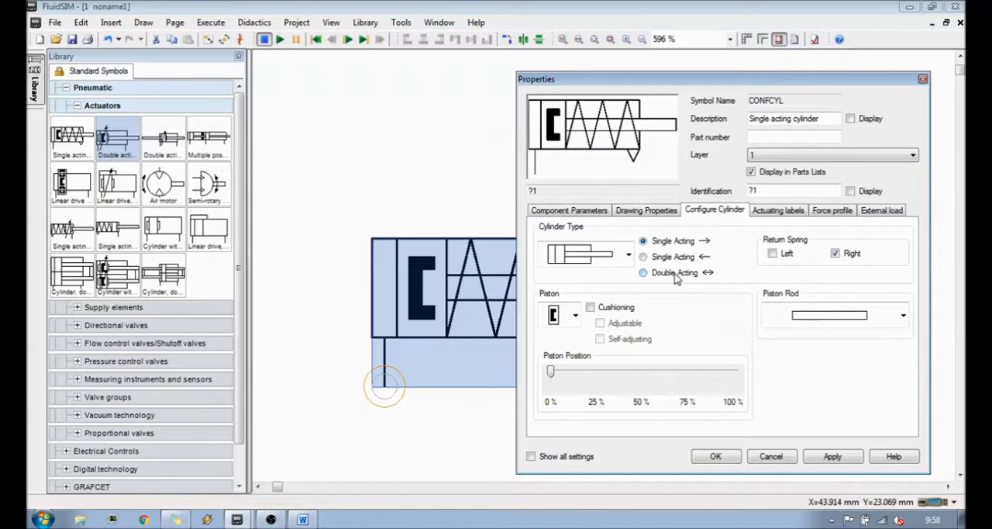
{"action": "left_click_drag", "start_coordinate": [678, 82], "coordinate": [586, 78]}
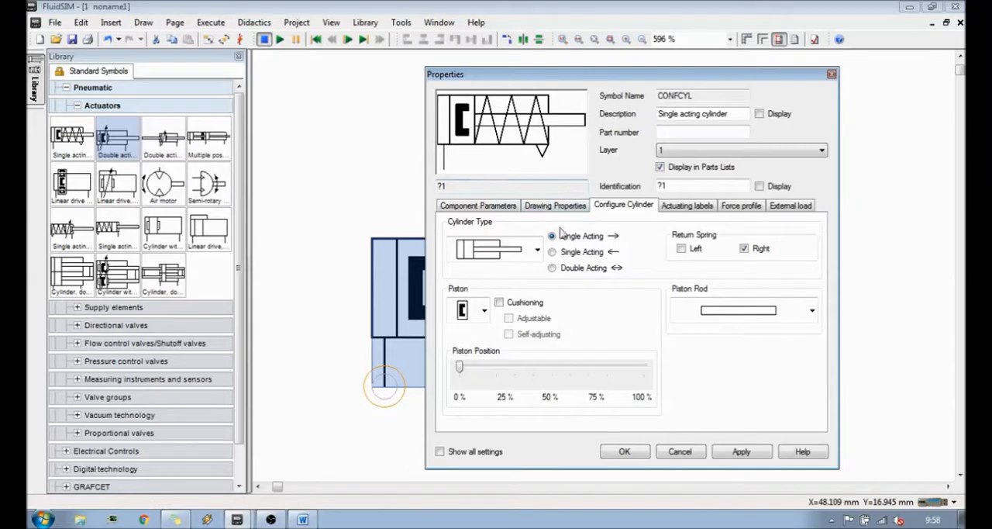
- Try the double acting and both single acting modes on the cylinder, ending on the leftward-arrow single acting mode
{"action": "left_click", "coordinate": [569, 251]}
{"action": "left_click", "coordinate": [571, 271]}
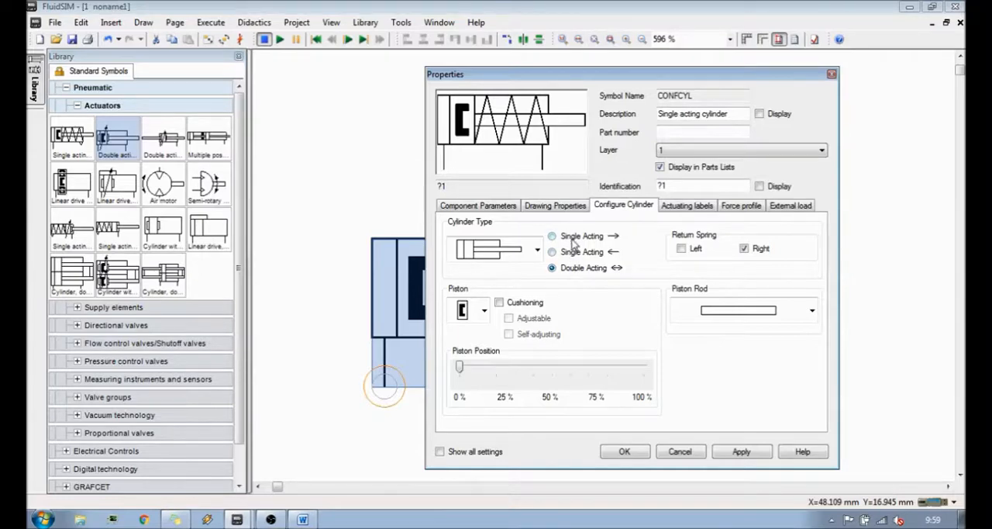
{"action": "left_click", "coordinate": [573, 239]}
{"action": "left_click", "coordinate": [585, 254]}
- Try the left and right return spring options on the cylinder, ending with both turned off
{"action": "left_click", "coordinate": [744, 248]}
{"action": "left_click", "coordinate": [682, 250]}
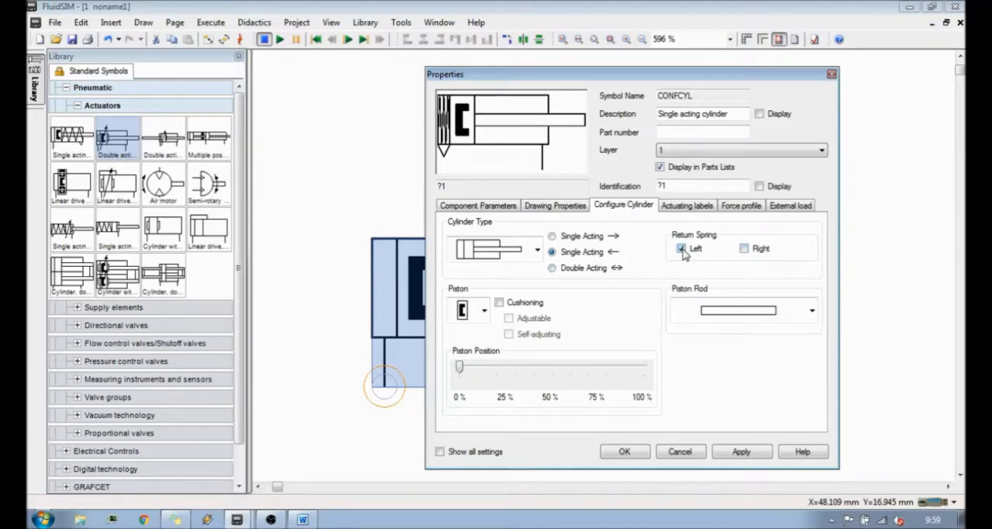
{"action": "left_click", "coordinate": [682, 249]}
{"action": "left_click", "coordinate": [747, 249]}
{"action": "left_click", "coordinate": [746, 248]}
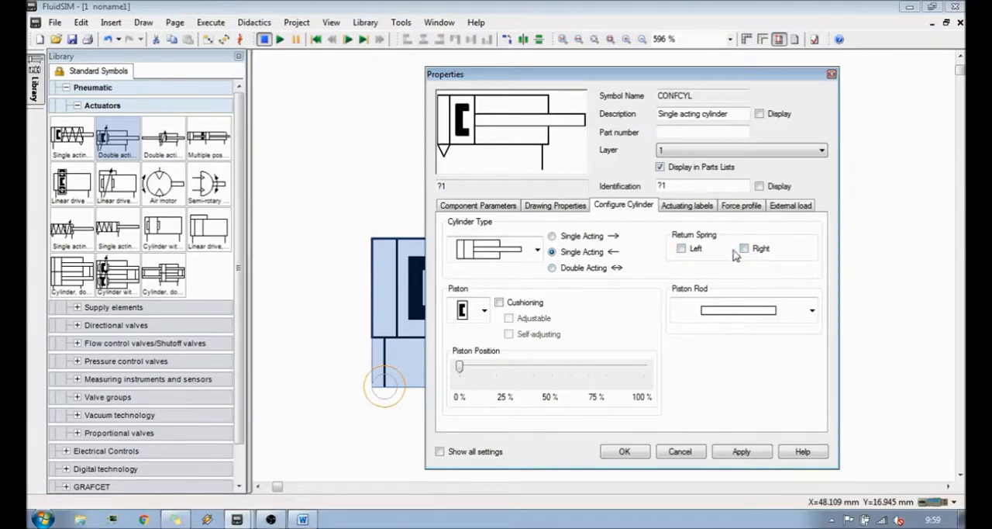
{"action": "left_click", "coordinate": [682, 248]}
{"action": "left_click", "coordinate": [682, 249]}
{"action": "left_click", "coordinate": [744, 248]}
{"action": "left_click", "coordinate": [744, 248]}
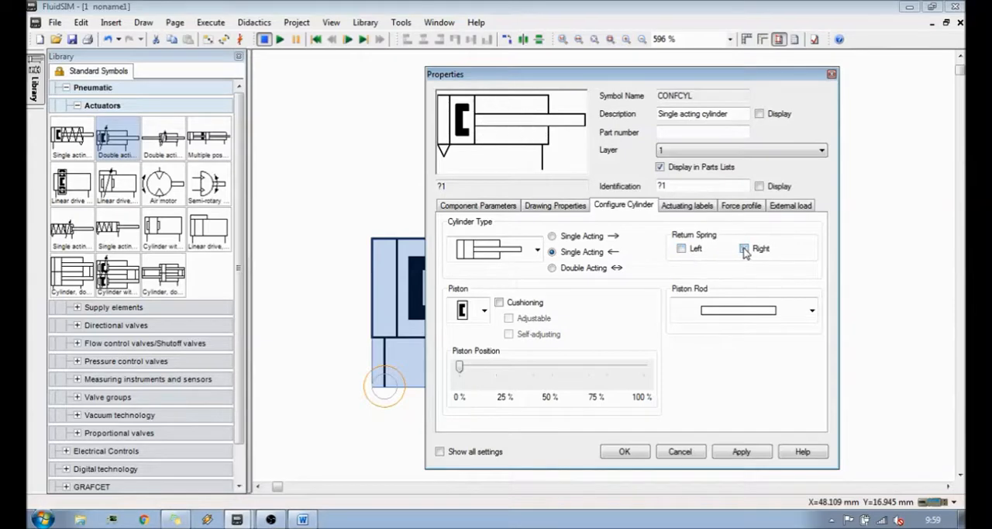
- Try the rodless, through-rod, twin-piston and twin through-rod designs as the cylinder type, ending on the last design in the list
{"action": "left_click", "coordinate": [538, 253]}
{"action": "left_click", "coordinate": [538, 253]}
{"action": "left_click", "coordinate": [537, 253]}
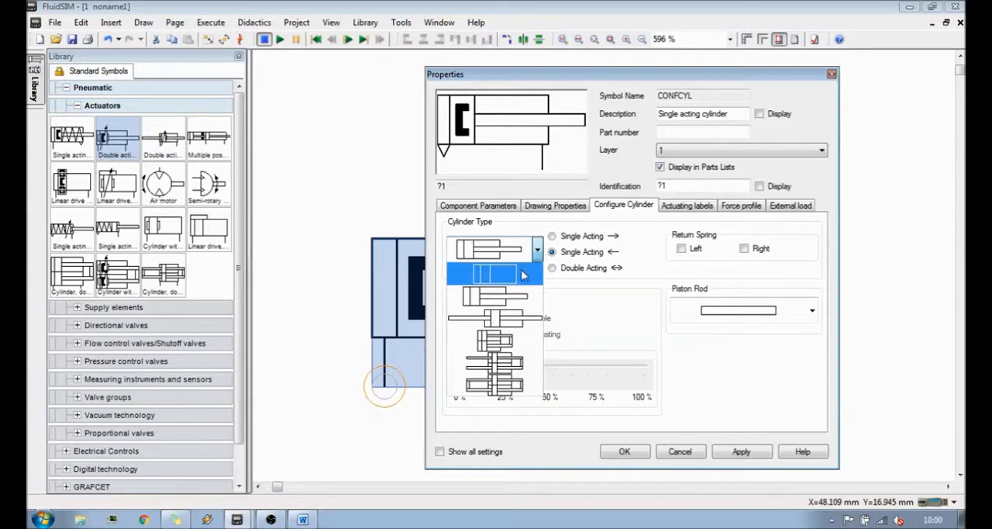
{"action": "left_click", "coordinate": [522, 275]}
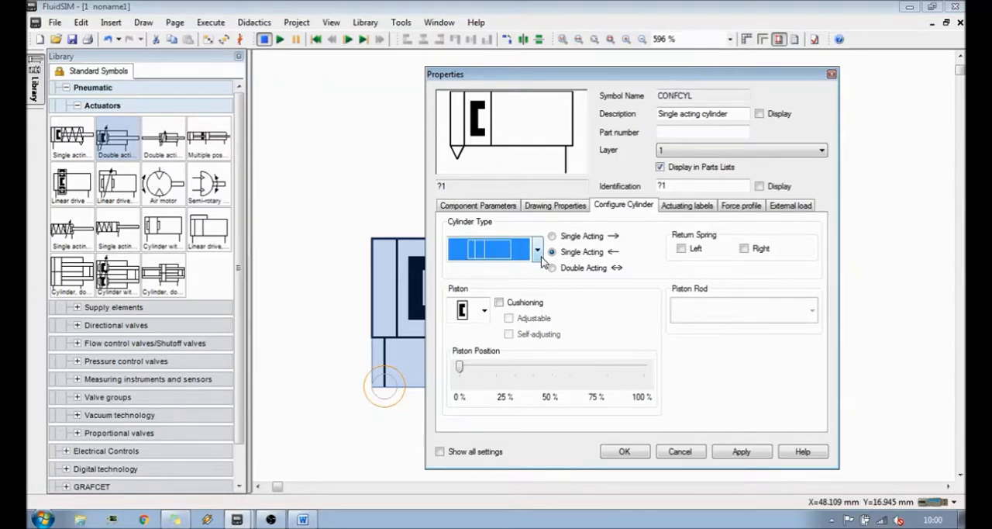
{"action": "left_click", "coordinate": [541, 257]}
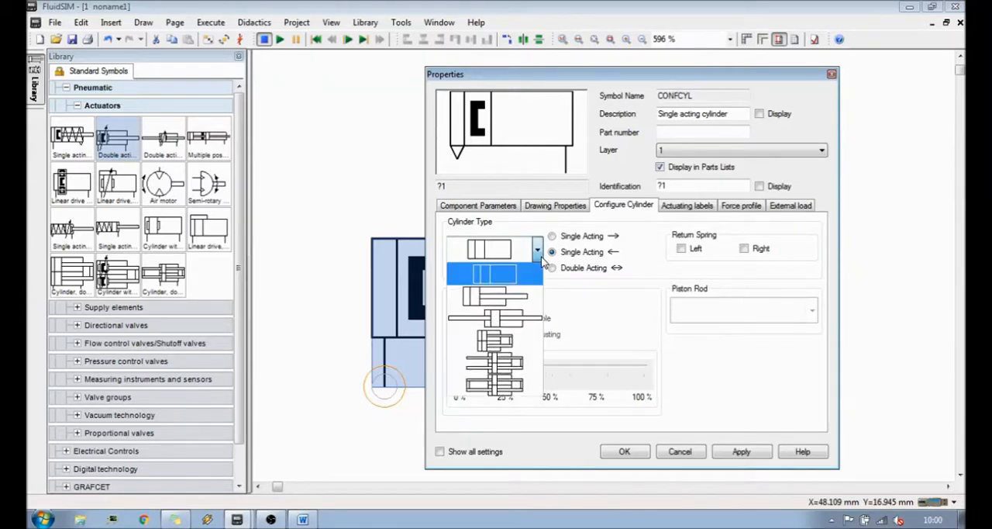
{"action": "left_click", "coordinate": [523, 314]}
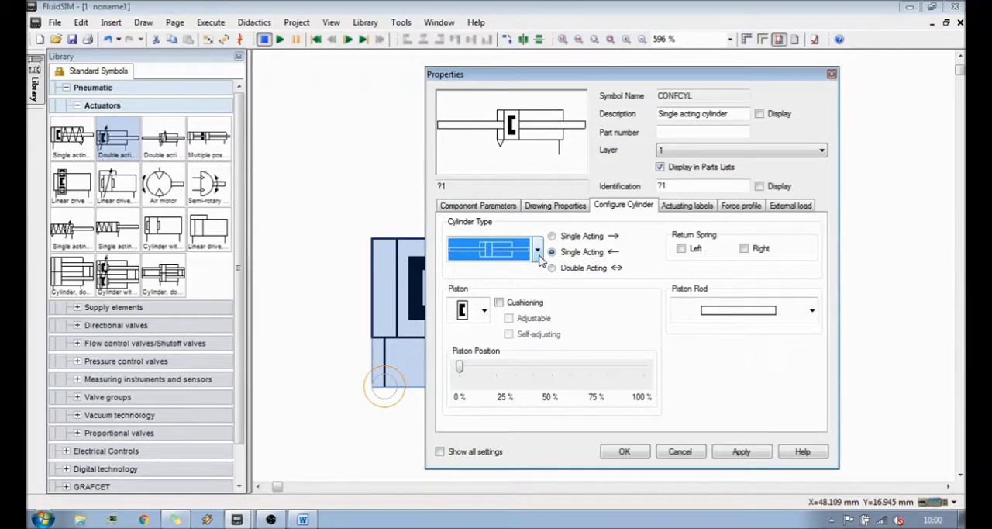
{"action": "left_click", "coordinate": [540, 259]}
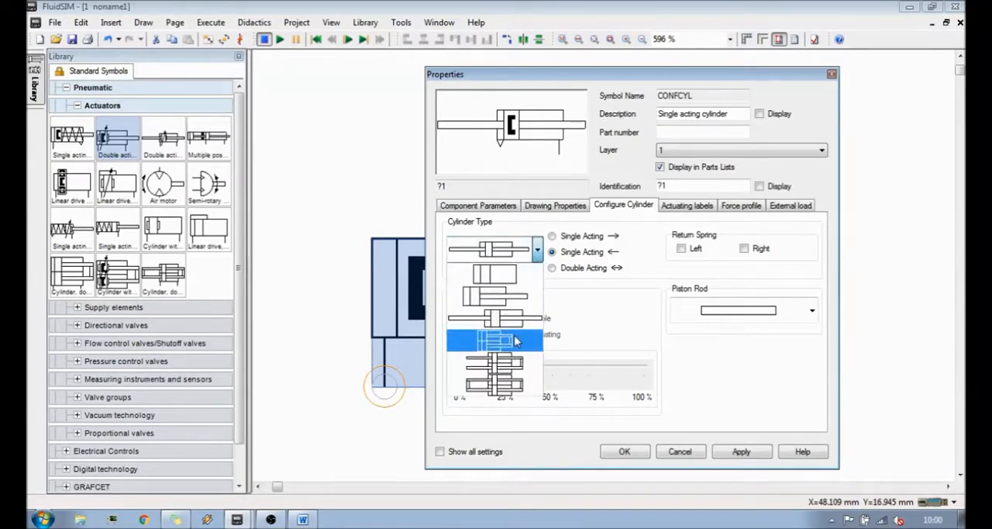
{"action": "left_click", "coordinate": [518, 342]}
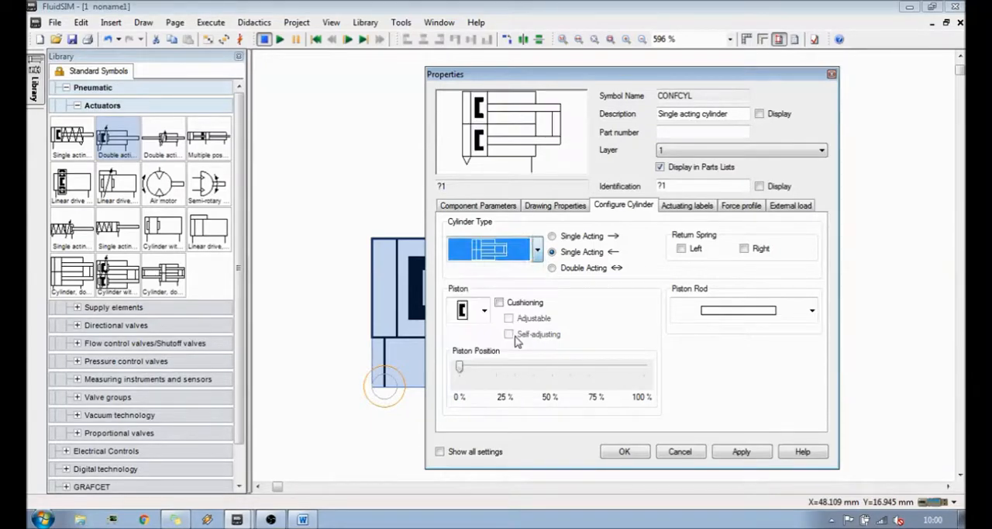
{"action": "left_click", "coordinate": [539, 251]}
{"action": "left_click", "coordinate": [516, 361]}
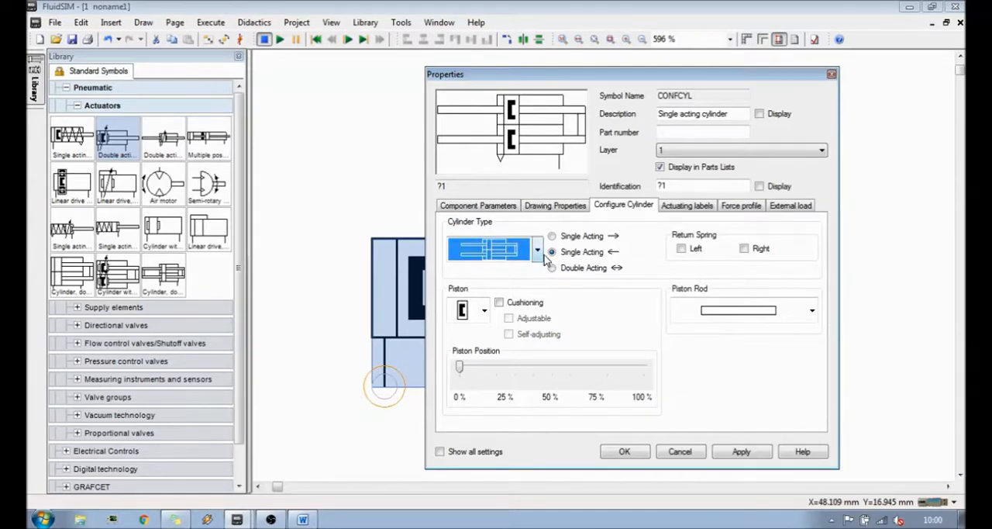
{"action": "left_click", "coordinate": [538, 250]}
{"action": "left_click", "coordinate": [518, 383]}
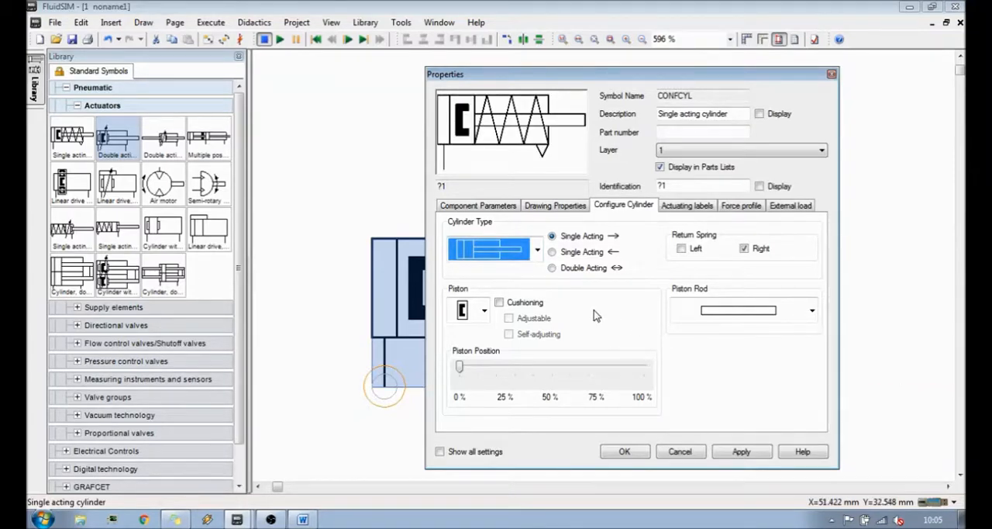
- Turn on cushioning for the piston and try its adjustable and self-adjusting variants, ending with plain cushioning
{"action": "left_click", "coordinate": [484, 310]}
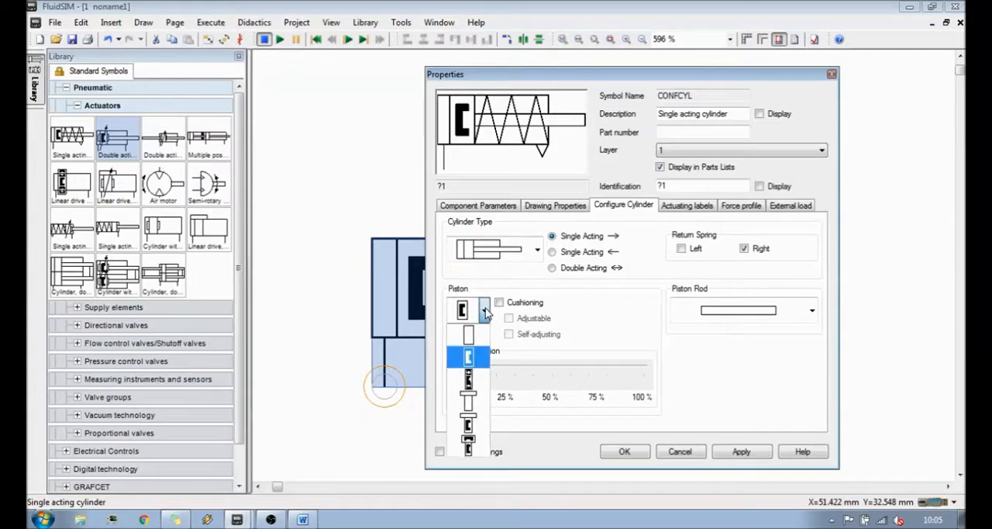
{"action": "left_click", "coordinate": [586, 317]}
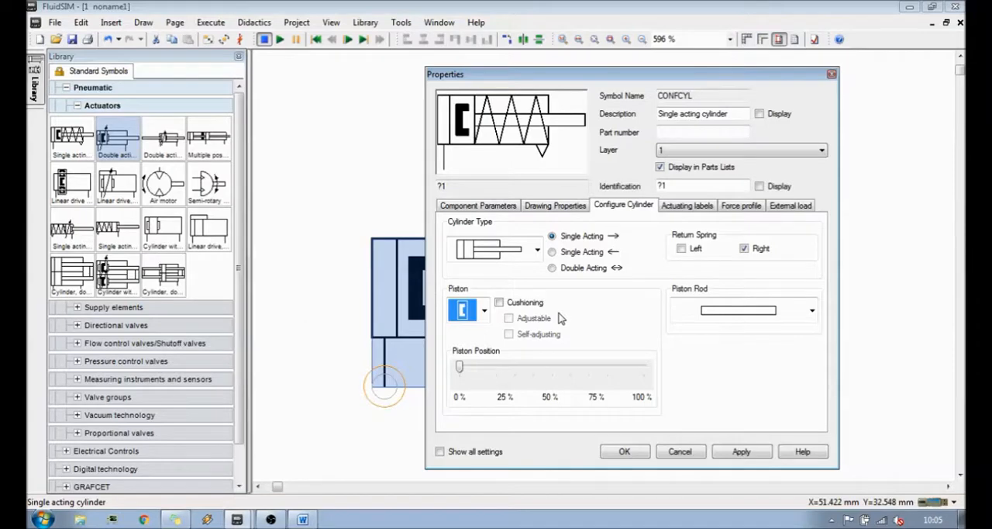
{"action": "left_click", "coordinate": [530, 306]}
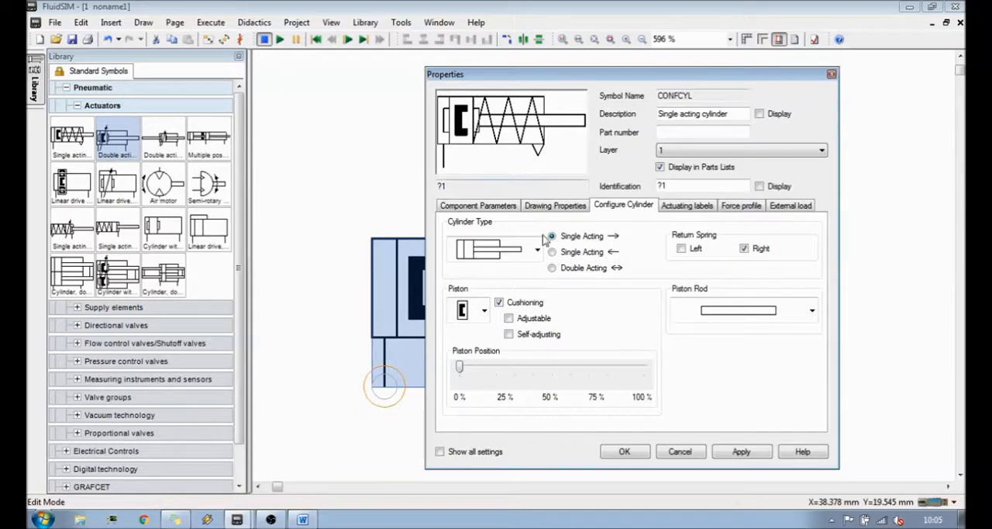
{"action": "left_click", "coordinate": [536, 324]}
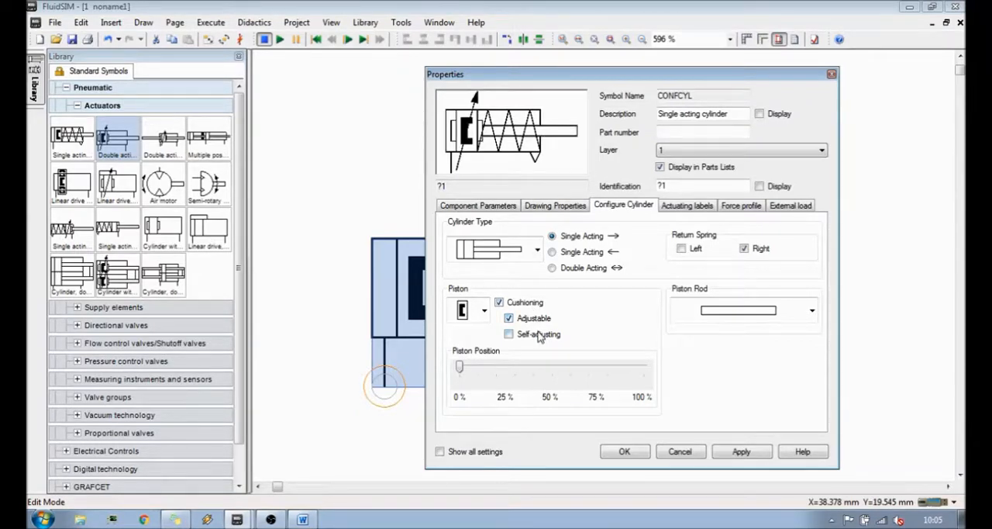
{"action": "left_click", "coordinate": [540, 336]}
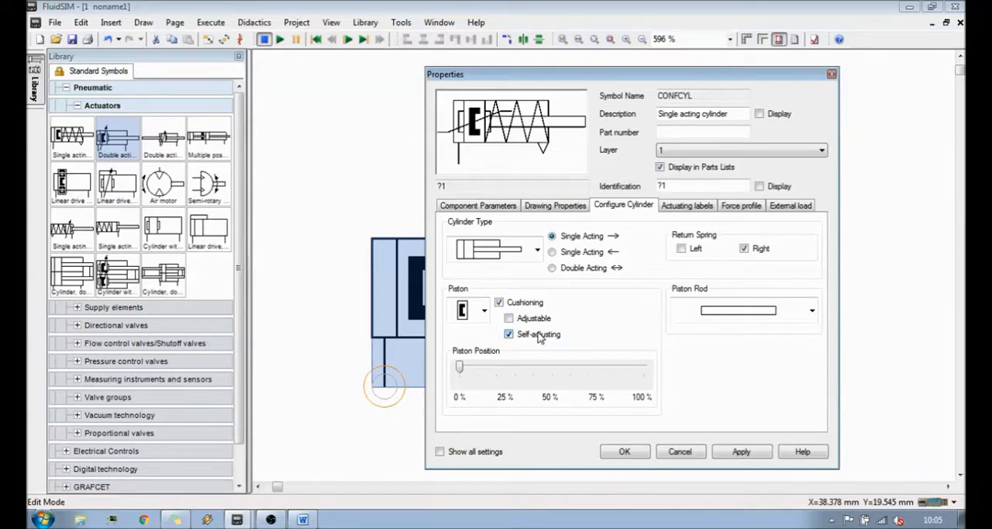
{"action": "left_click", "coordinate": [540, 335]}
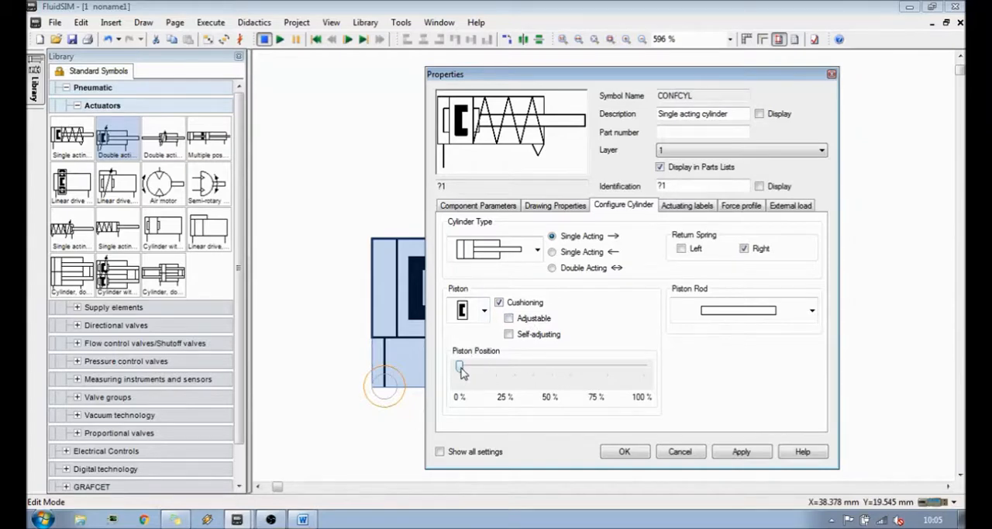
- Try the piston at its fully extended 100 % position and return it to 0 %
{"action": "left_click_drag", "start_coordinate": [462, 372], "coordinate": [640, 369]}
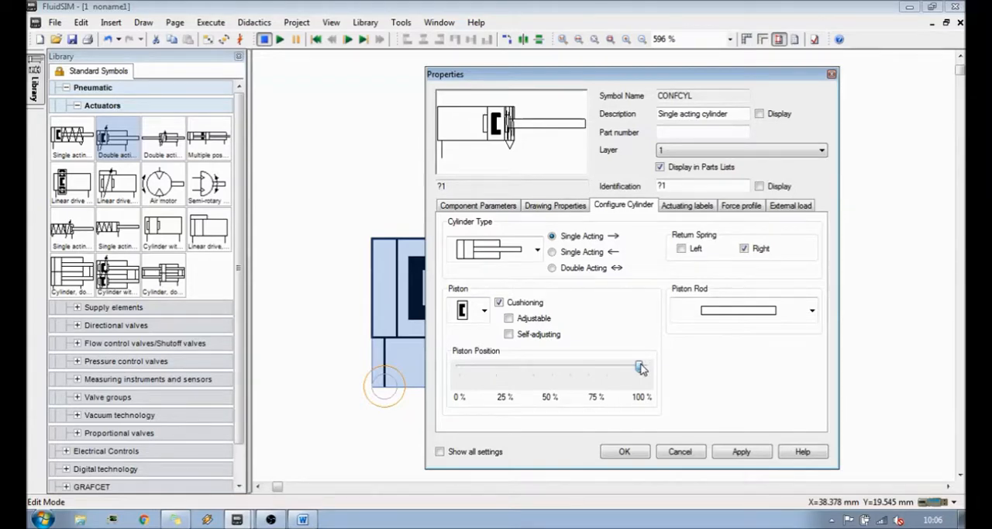
{"action": "left_click_drag", "start_coordinate": [640, 369], "coordinate": [459, 367]}
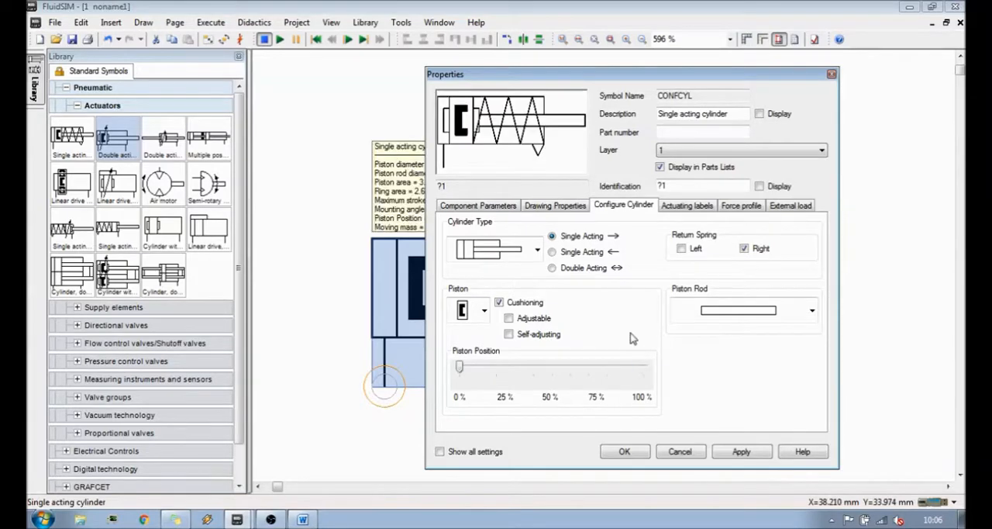
- Try the open parallel-line, single-notch, double-notch and offset-bar designs for the piston rod, ending on the offset-bar design
{"action": "left_click", "coordinate": [811, 312]}
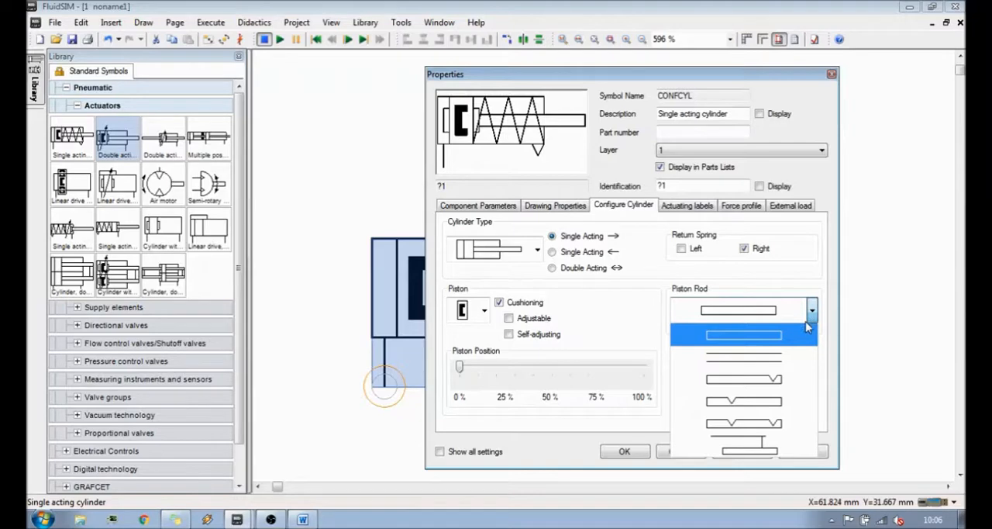
{"action": "left_click", "coordinate": [791, 358]}
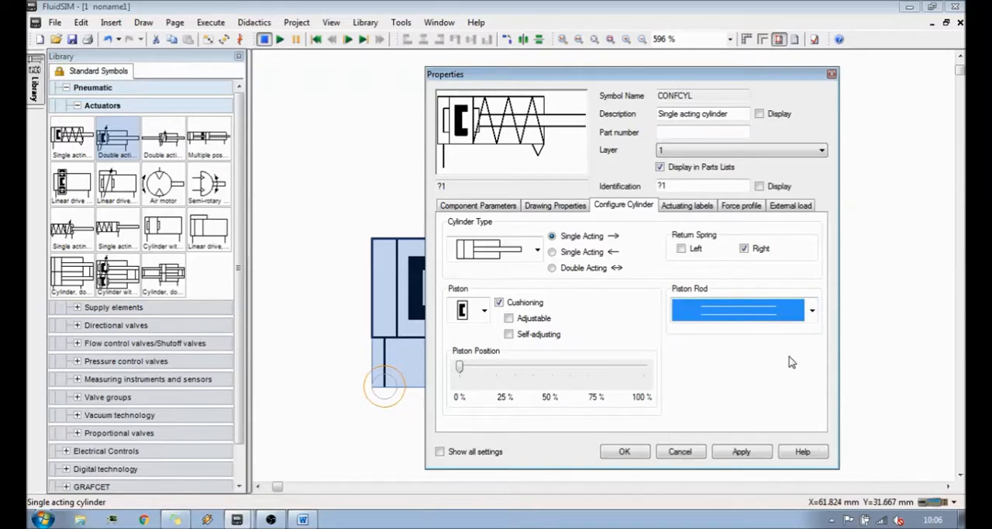
{"action": "left_click", "coordinate": [812, 311]}
{"action": "left_click", "coordinate": [782, 382]}
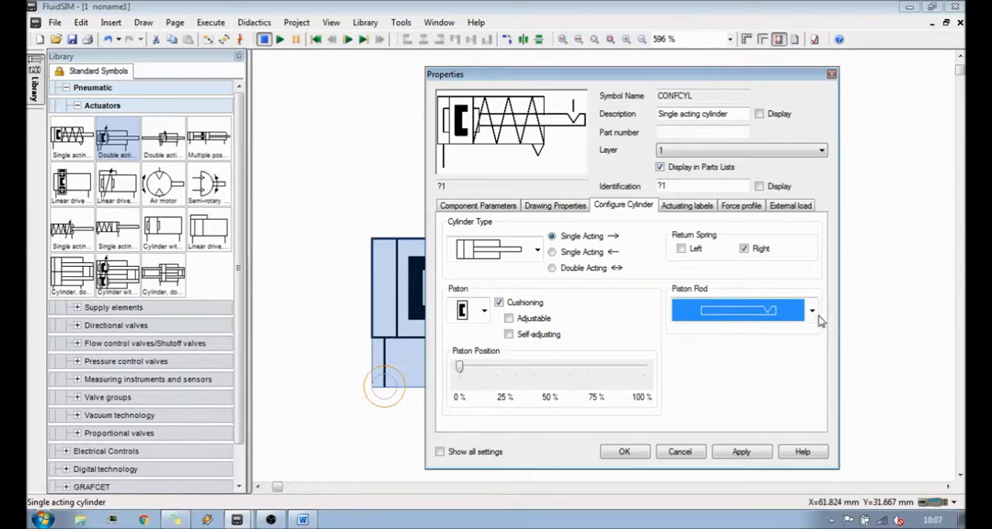
{"action": "left_click", "coordinate": [812, 310]}
{"action": "left_click", "coordinate": [791, 402]}
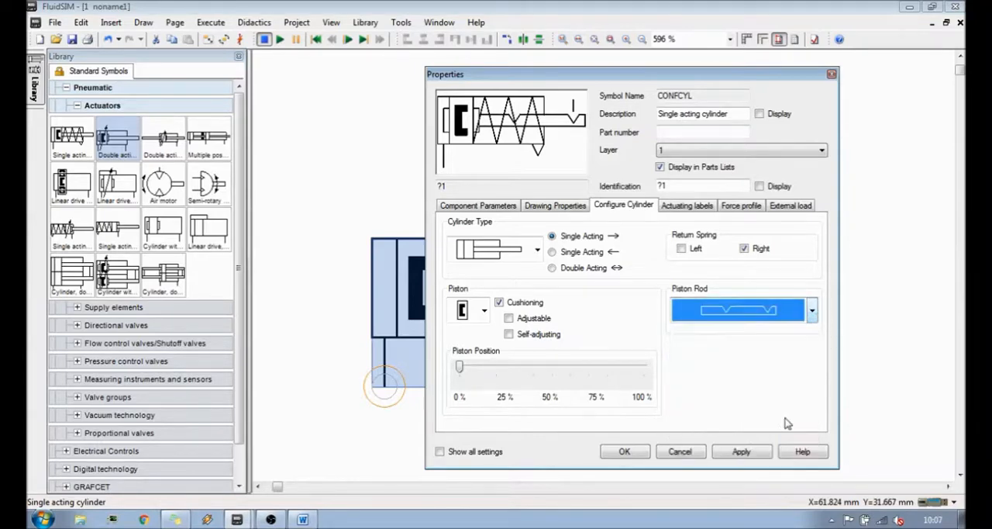
{"action": "left_click", "coordinate": [803, 318]}
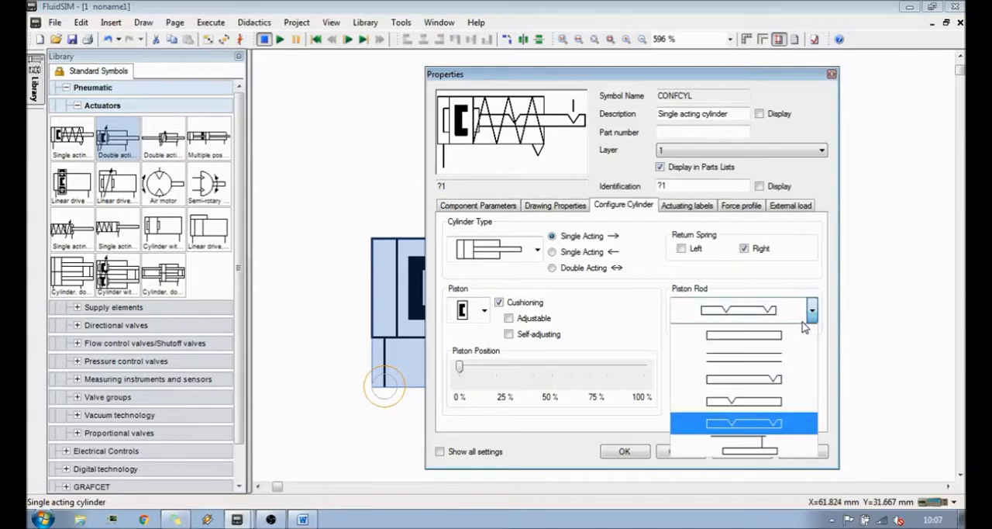
{"action": "left_click", "coordinate": [779, 443]}
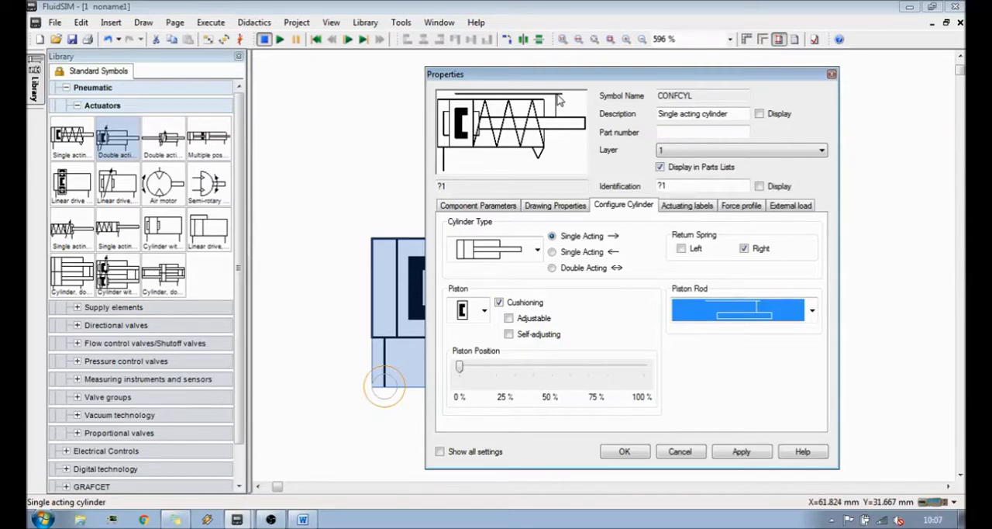
- Look over the actuating labels, then try a constant external force of 100 N and clear the value again
{"action": "left_click", "coordinate": [687, 206]}
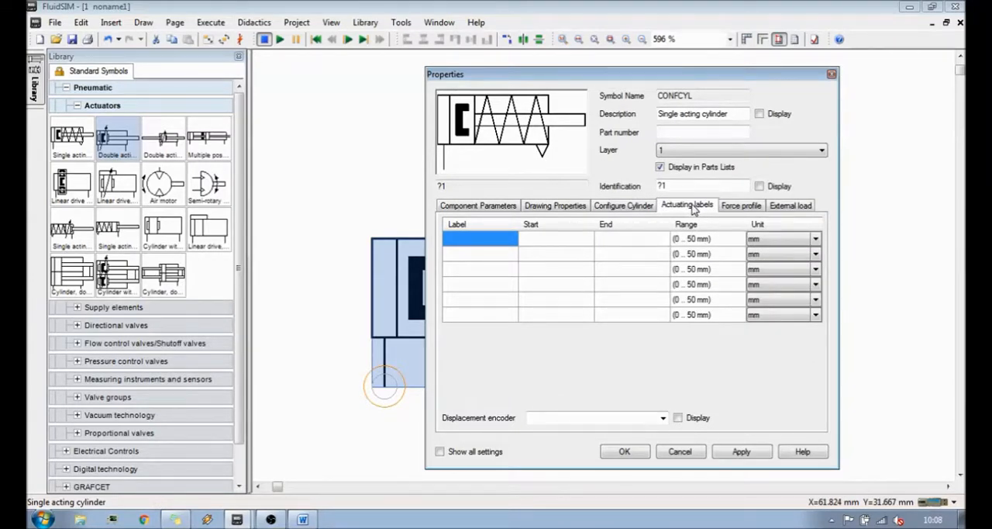
{"action": "left_click", "coordinate": [735, 212]}
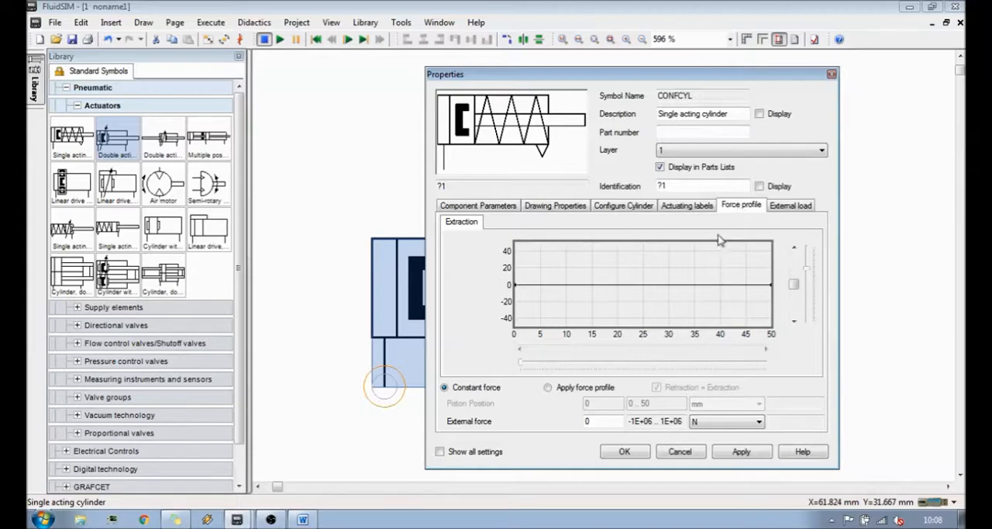
{"action": "double_click", "coordinate": [588, 421]}
{"action": "type", "text": "100"}
{"action": "double_click", "coordinate": [609, 420]}
{"action": "key", "text": "BackSpace"}
- Apply a force profile instead of a constant force and shape a steep rise near 50 mm, with a point at about 48 mm and 6 N
{"action": "left_click", "coordinate": [585, 387]}
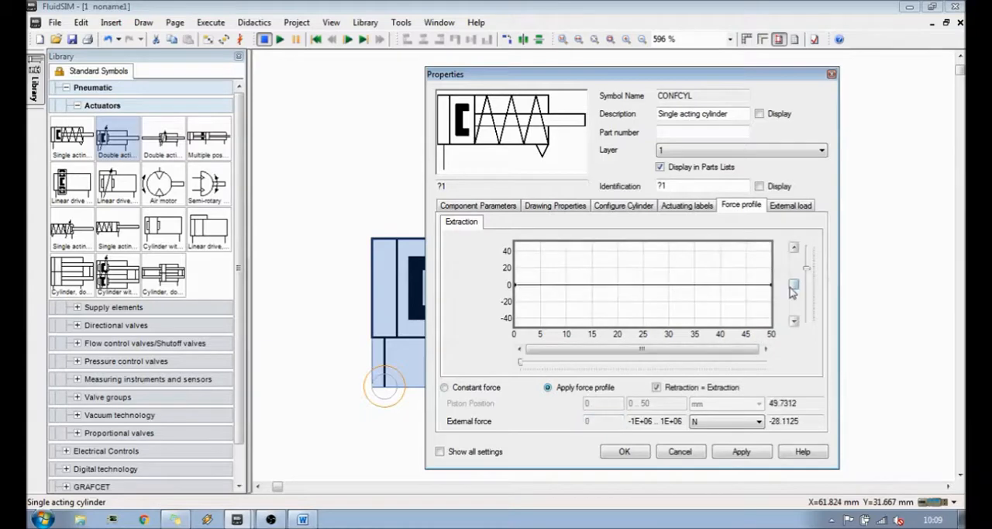
{"action": "left_click", "coordinate": [793, 248]}
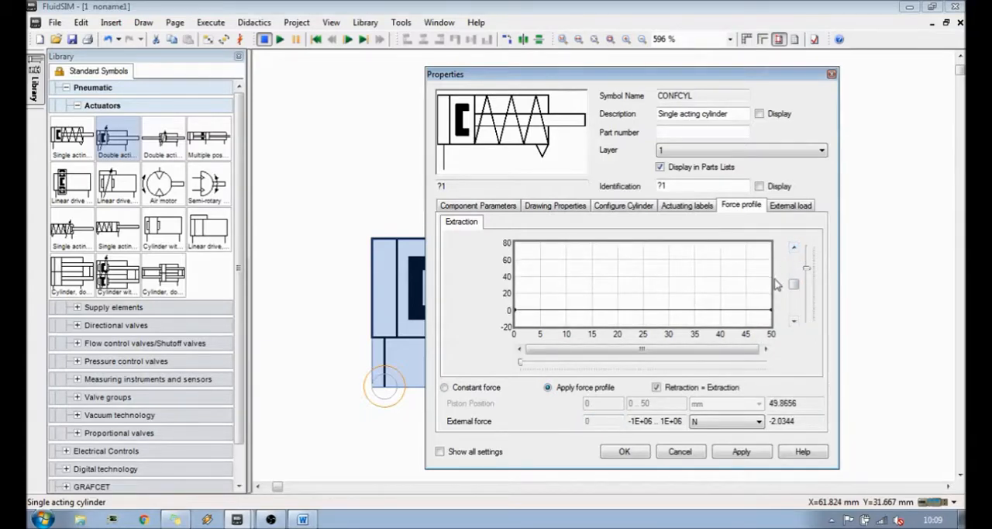
{"action": "left_click_drag", "start_coordinate": [771, 314], "coordinate": [624, 272]}
{"action": "left_click_drag", "start_coordinate": [753, 279], "coordinate": [761, 303]}
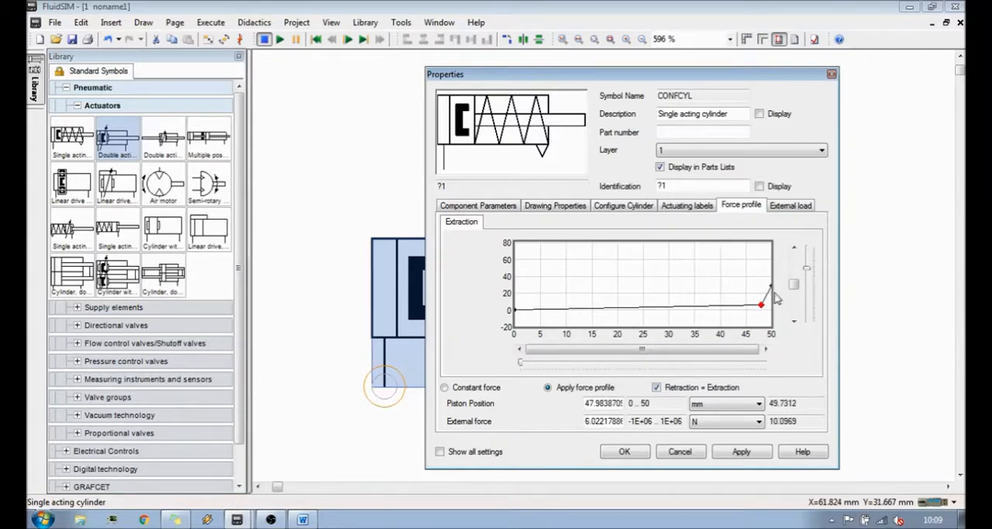
{"action": "left_click_drag", "start_coordinate": [771, 285], "coordinate": [768, 276]}
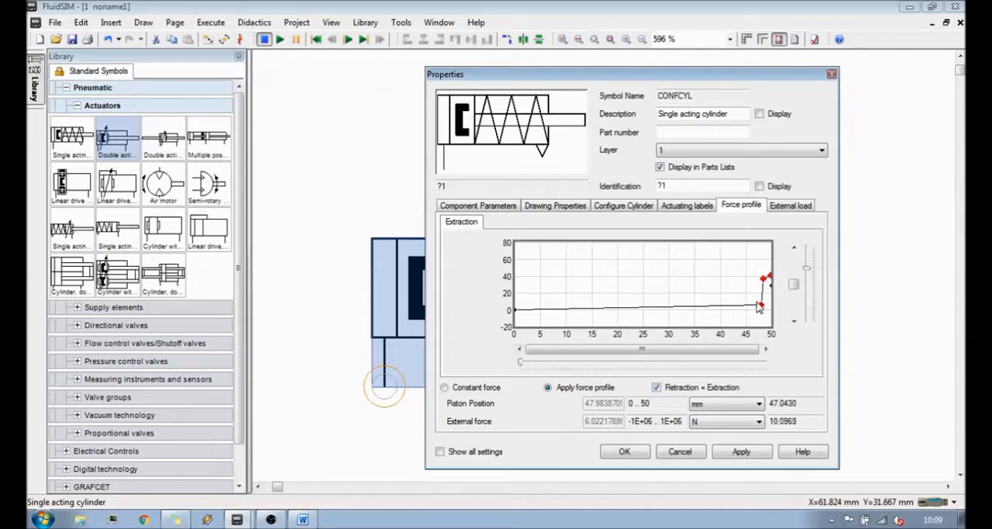
- Reshape the force profile to peak at 10 mm and 60 N, dip to about 20 N near 28 mm and reach about 34 N near 43 mm
{"action": "left_click", "coordinate": [762, 304]}
{"action": "left_click_drag", "start_coordinate": [697, 286], "coordinate": [600, 273]}
{"action": "left_click_drag", "start_coordinate": [763, 278], "coordinate": [659, 289]}
{"action": "left_click_drag", "start_coordinate": [771, 276], "coordinate": [733, 281]}
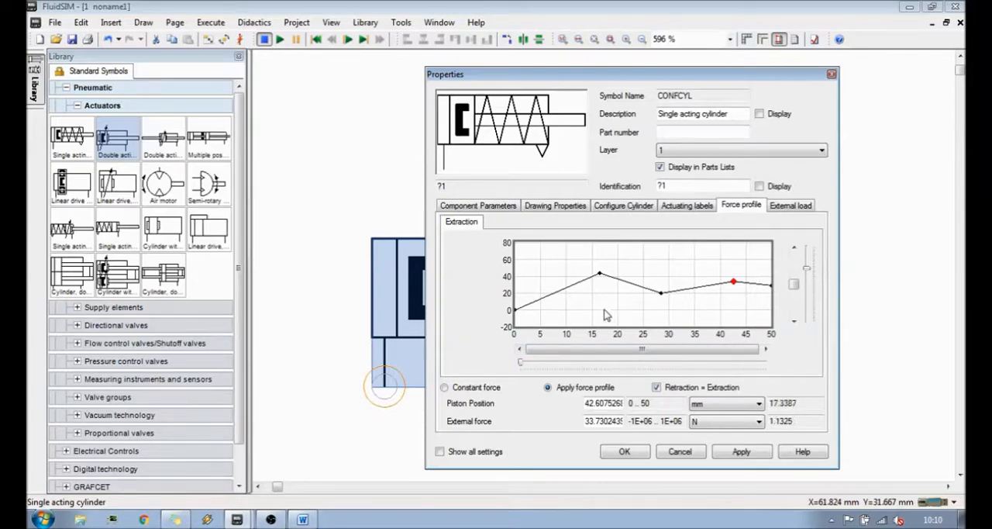
{"action": "left_click_drag", "start_coordinate": [599, 274], "coordinate": [566, 259]}
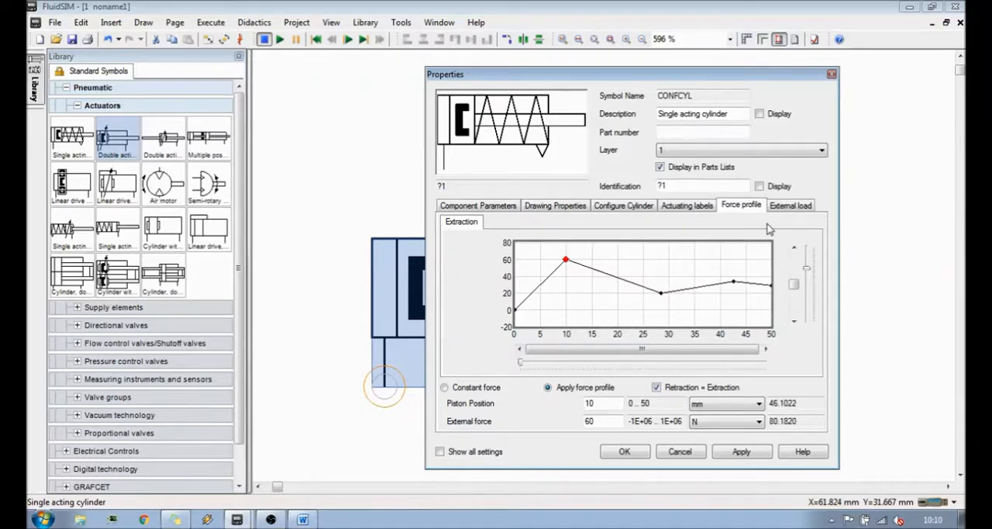
- Try cast iron on cast iron and tire on asphalt friction for the external load, ending on manual coefficients 0.15 and 0.1, and accept the properties
{"action": "left_click", "coordinate": [788, 208]}
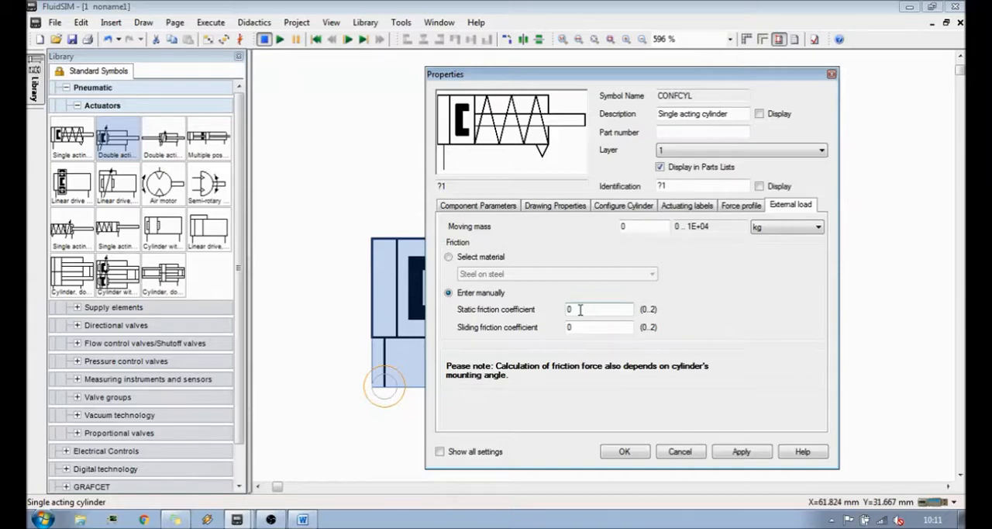
{"action": "left_click", "coordinate": [487, 258]}
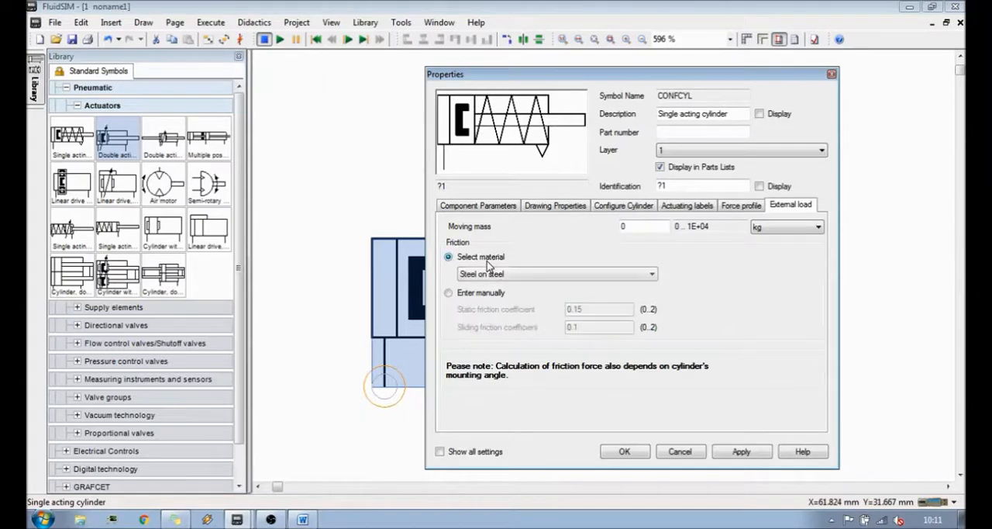
{"action": "left_click", "coordinate": [532, 274]}
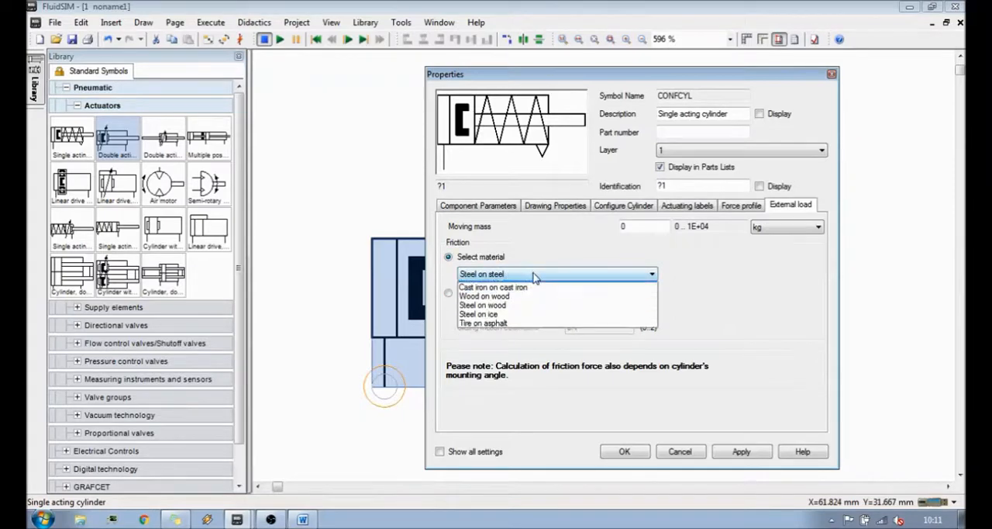
{"action": "left_click", "coordinate": [535, 290]}
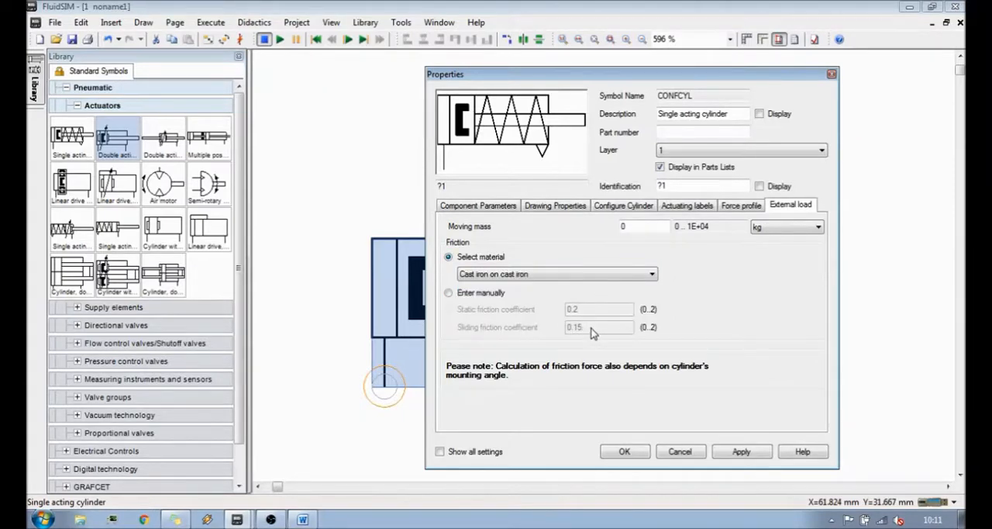
{"action": "left_click", "coordinate": [607, 277]}
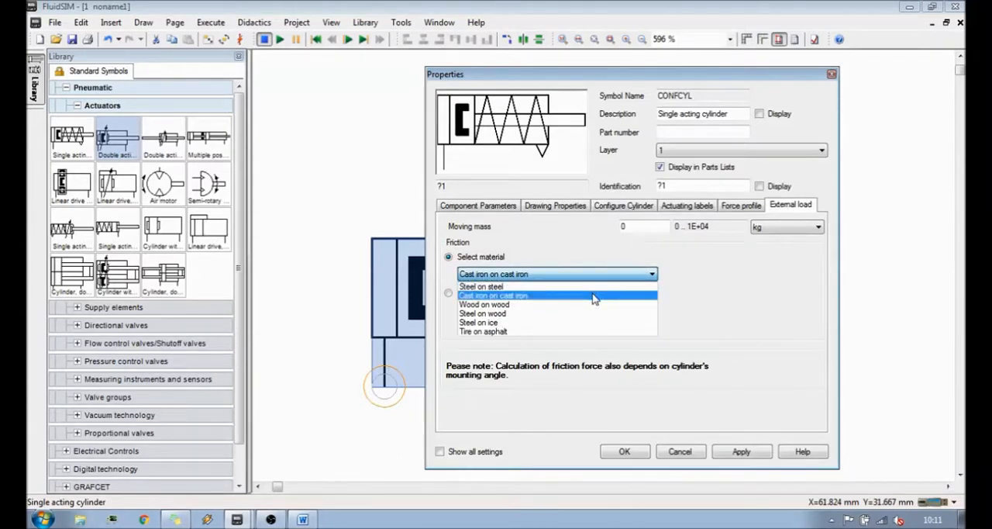
{"action": "left_click", "coordinate": [576, 331]}
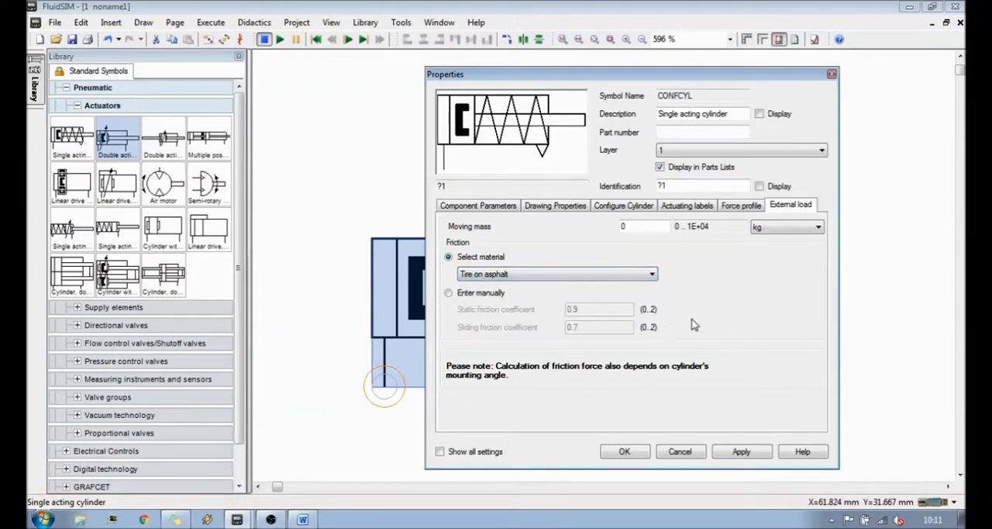
{"action": "left_click", "coordinate": [483, 296]}
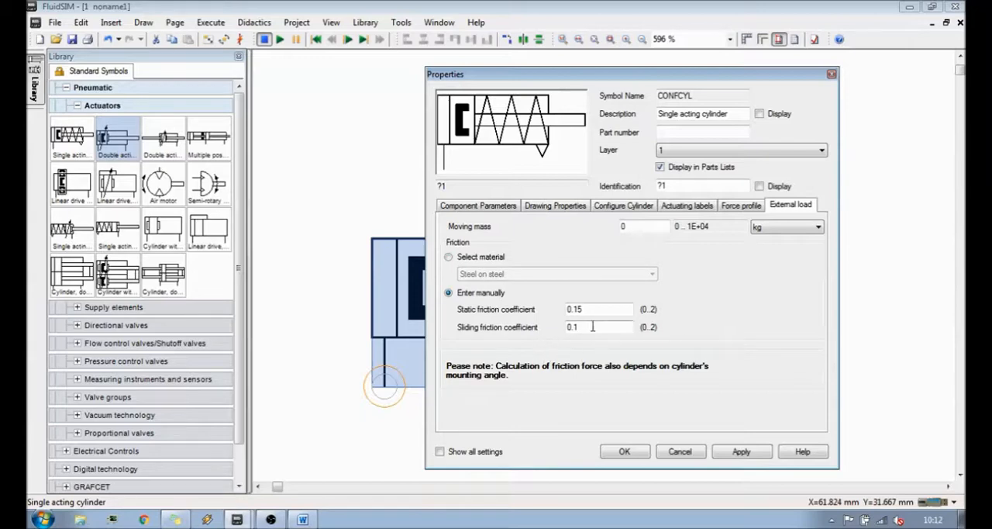
{"action": "left_click", "coordinate": [623, 452]}
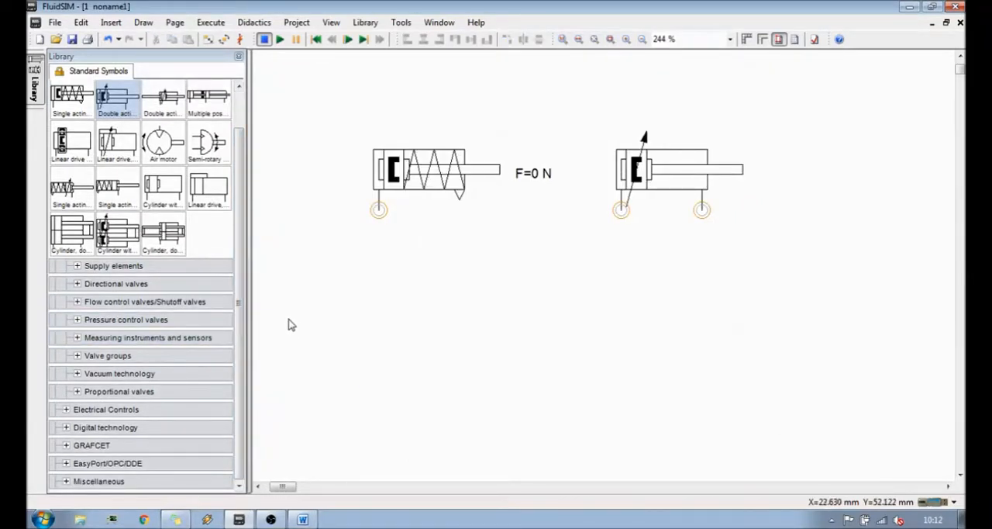
- Collapse the actuators in the pneumatic library and show the configurable directional valves
{"action": "scroll", "coordinate": [140, 233], "scroll_direction": "up", "scroll_amount": 2}
{"action": "left_click", "coordinate": [104, 107]}
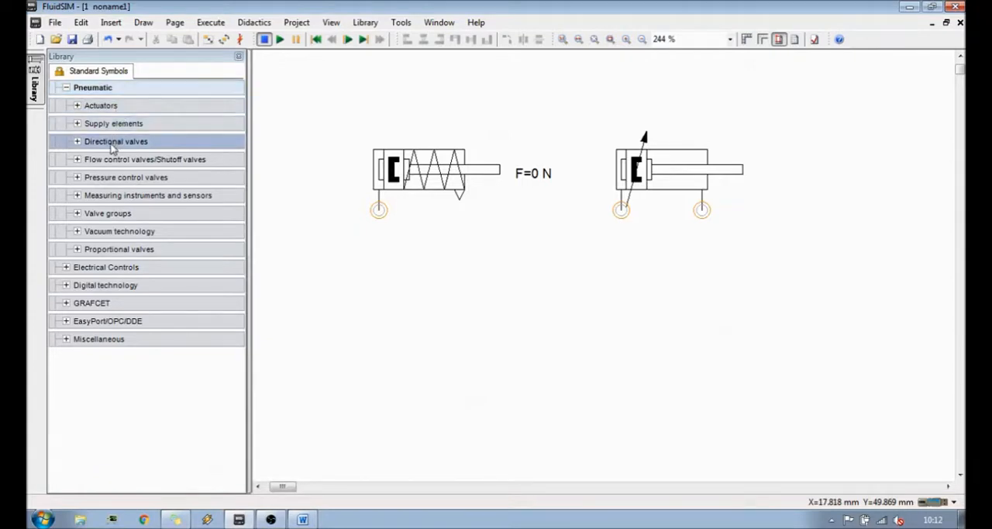
{"action": "left_click", "coordinate": [78, 142]}
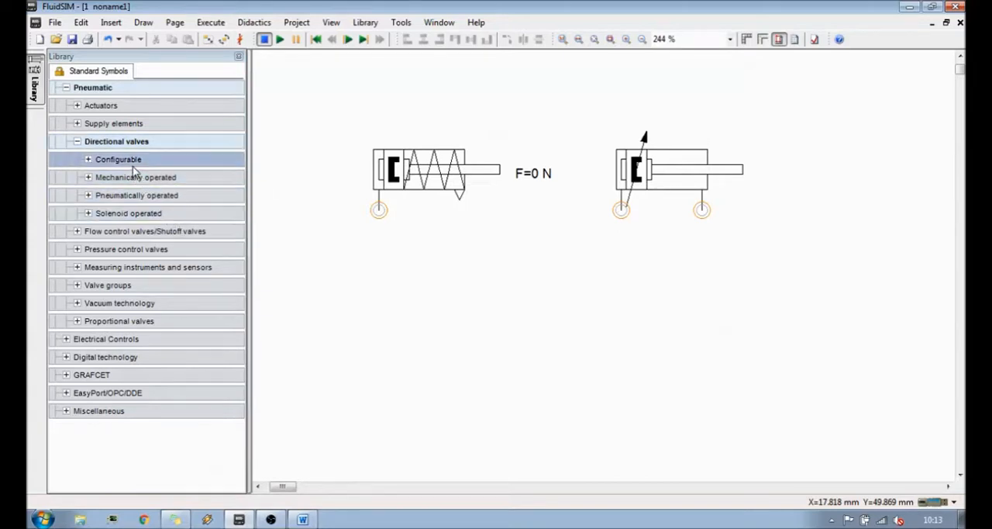
{"action": "left_click", "coordinate": [89, 160]}
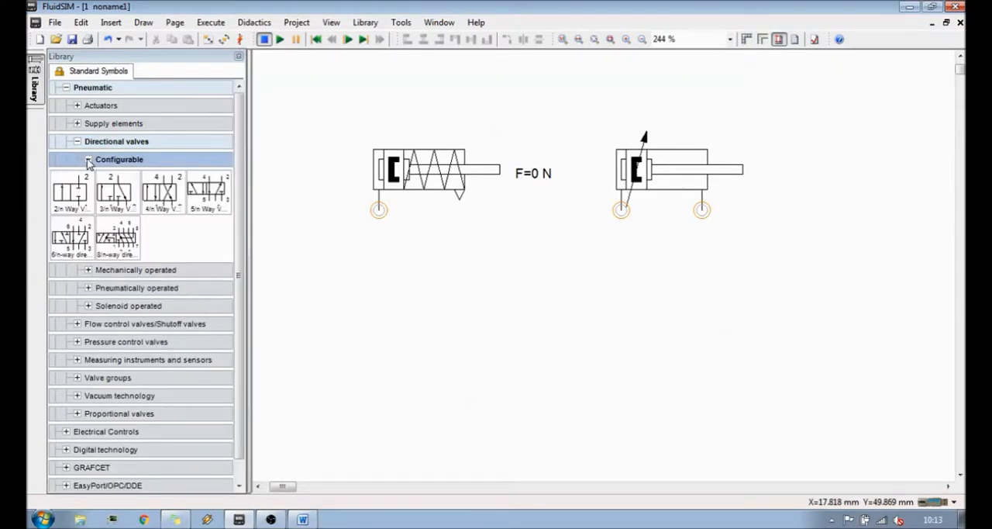
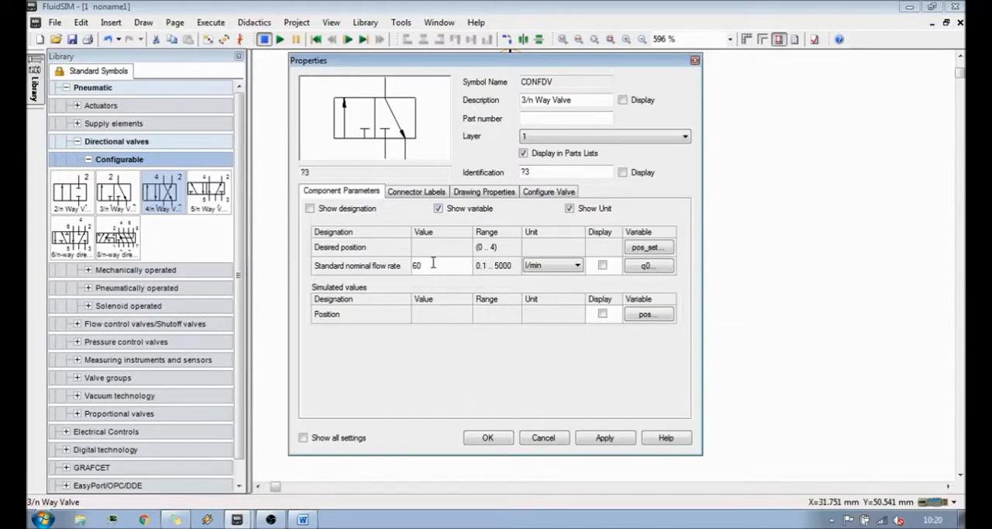
- Look through the 3/n way valve's connector labels and drawing properties, ending on its valve configuration settings
{"action": "left_click", "coordinate": [432, 194]}
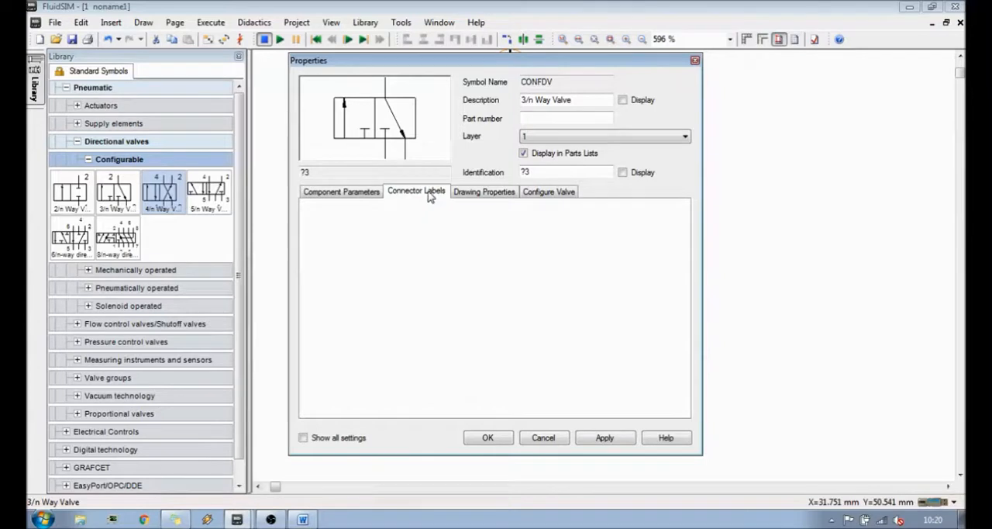
{"action": "left_click", "coordinate": [488, 193]}
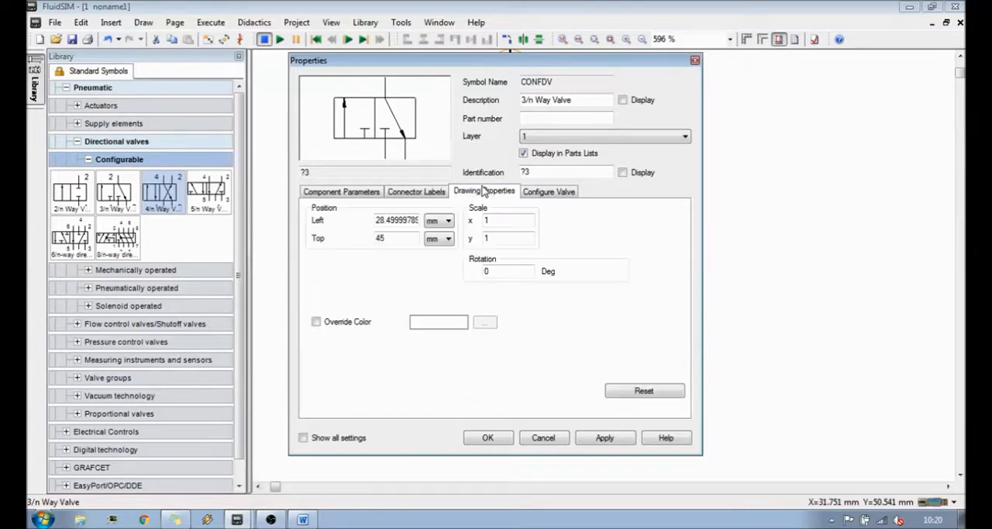
{"action": "left_click", "coordinate": [543, 194]}
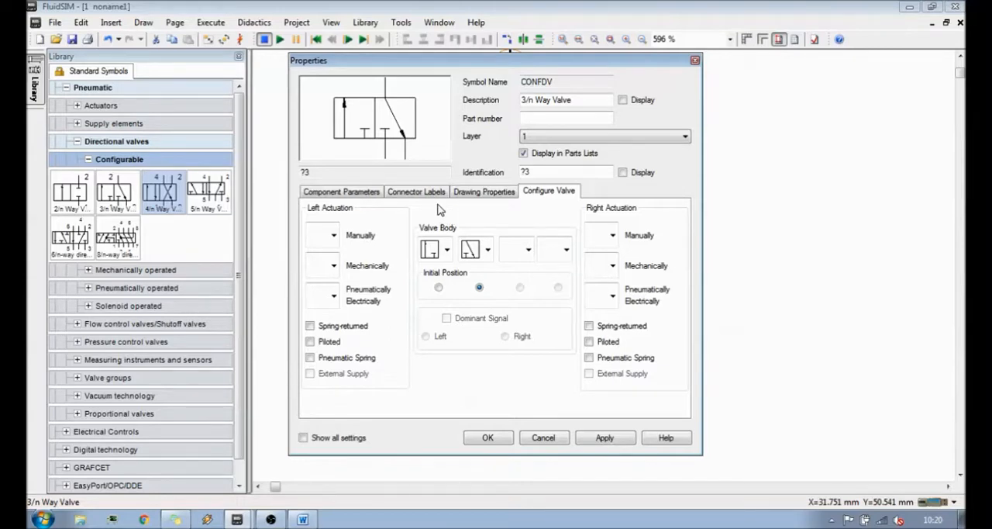
- Examine the manual, mechanical and pneumatic/electrical symbols available for the valve's left actuation
{"action": "left_click", "coordinate": [333, 239]}
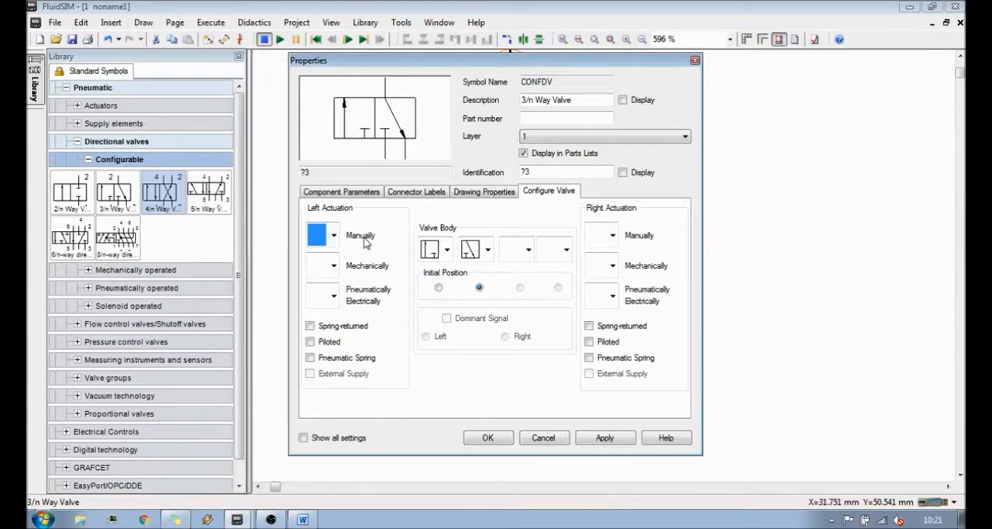
{"action": "left_click", "coordinate": [334, 236]}
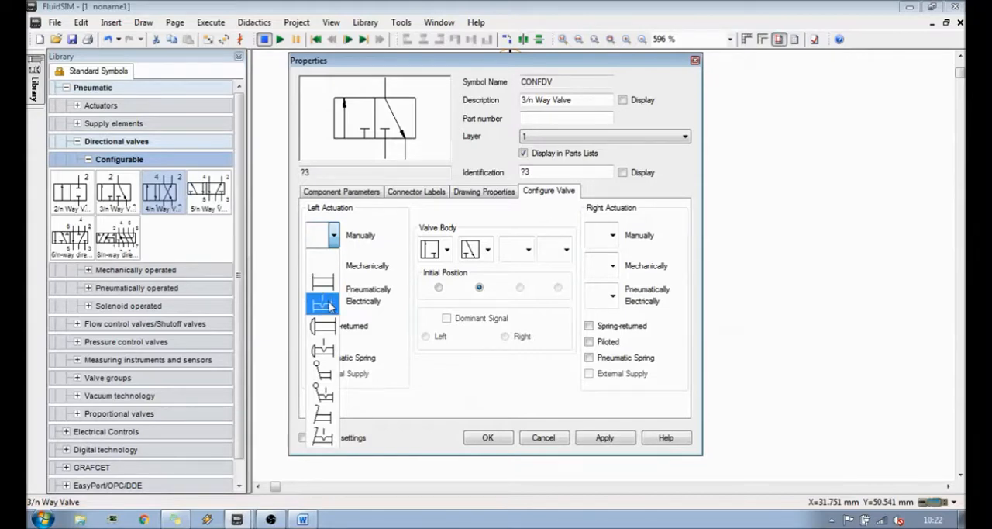
{"action": "left_click", "coordinate": [334, 259]}
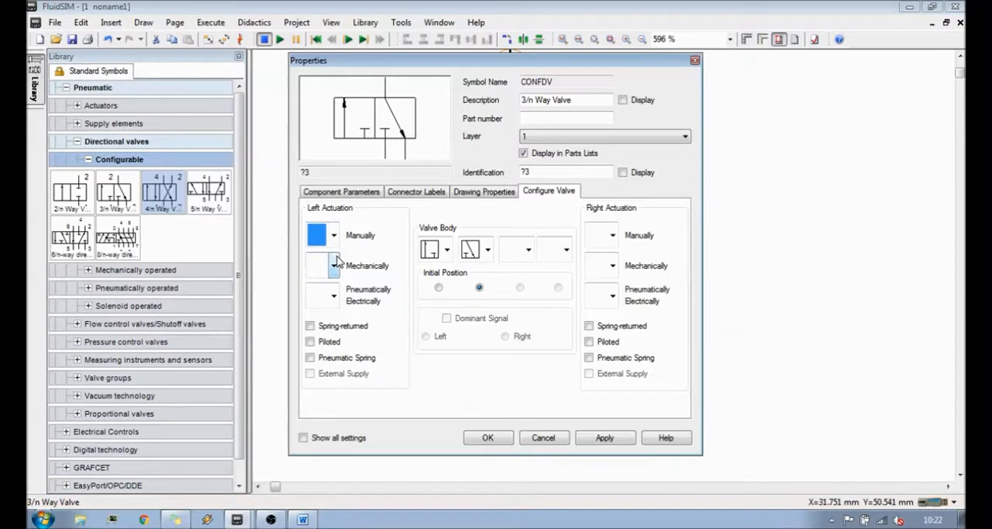
{"action": "left_click", "coordinate": [334, 264]}
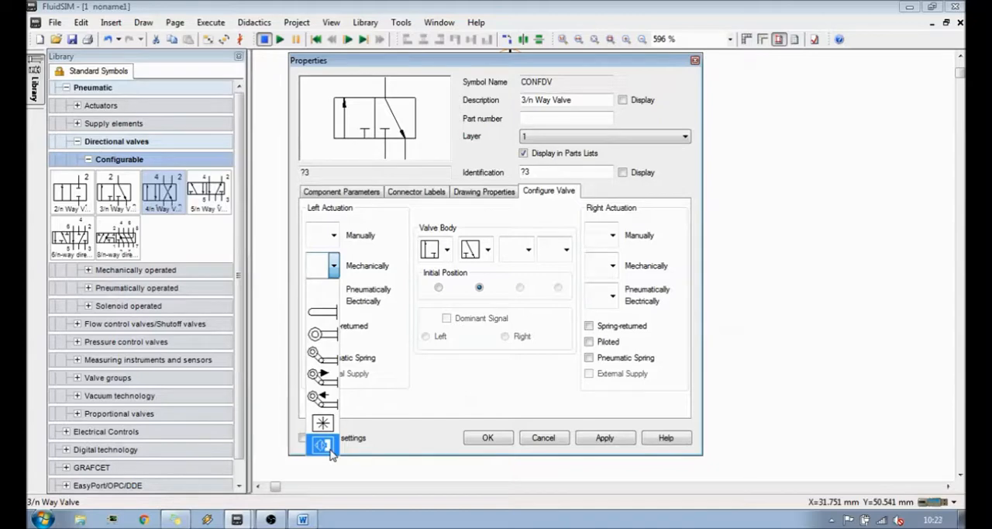
{"action": "left_click", "coordinate": [333, 266]}
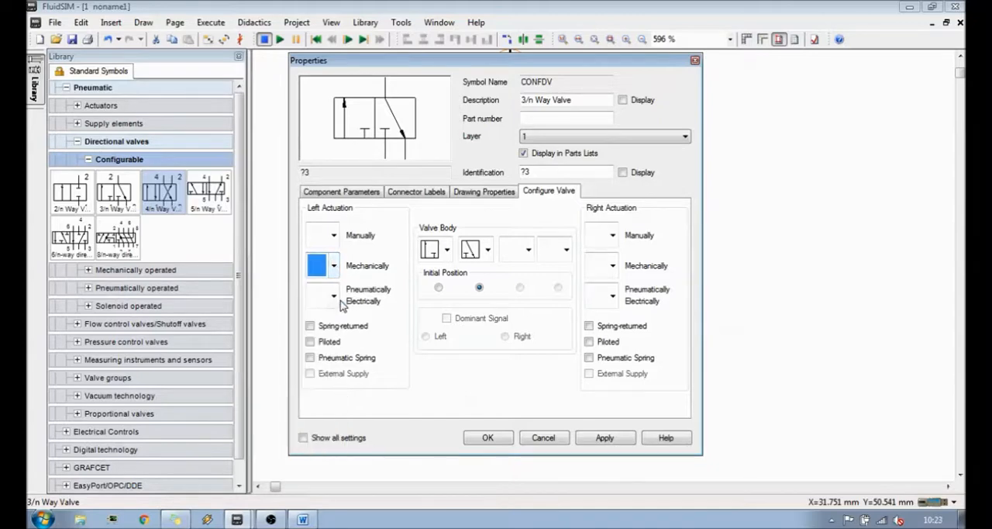
{"action": "left_click", "coordinate": [334, 300]}
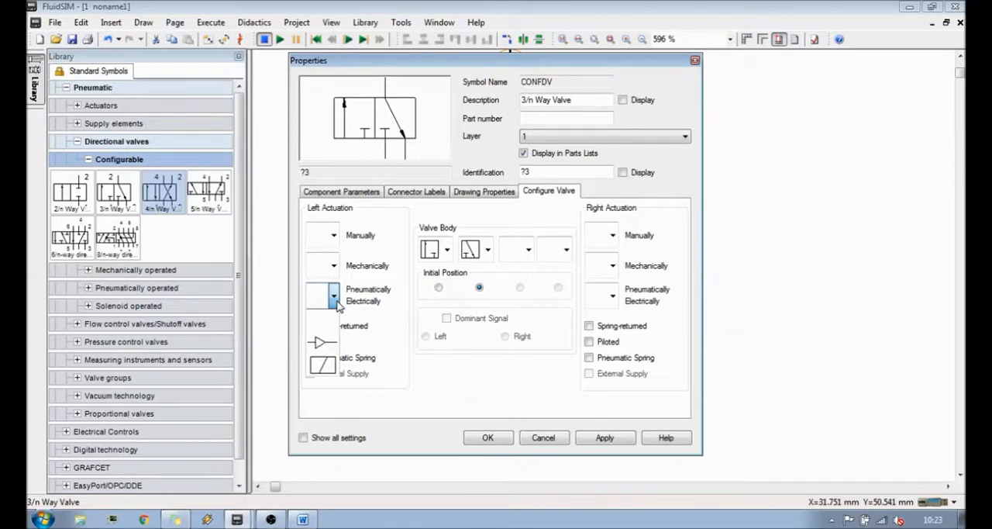
{"action": "left_click", "coordinate": [331, 368]}
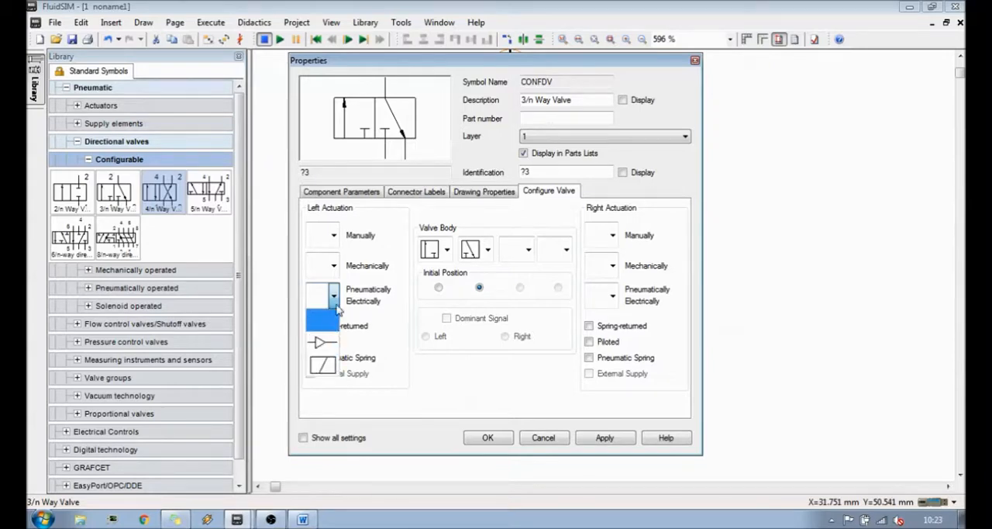
- Give the left side the general manual actuation with detent, trying spring-returned, piloted and pneumatic spring options but leaving them off
{"action": "left_click", "coordinate": [334, 235]}
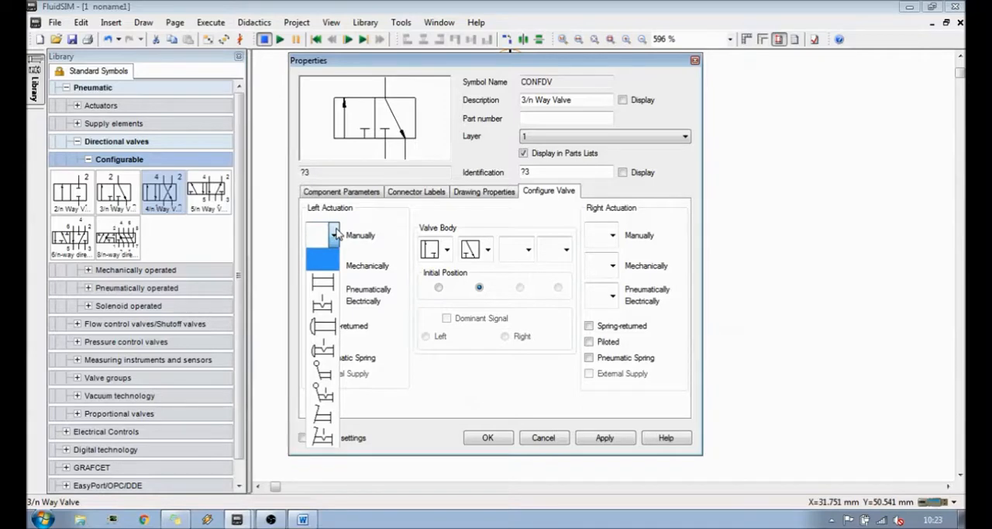
{"action": "left_click", "coordinate": [329, 309]}
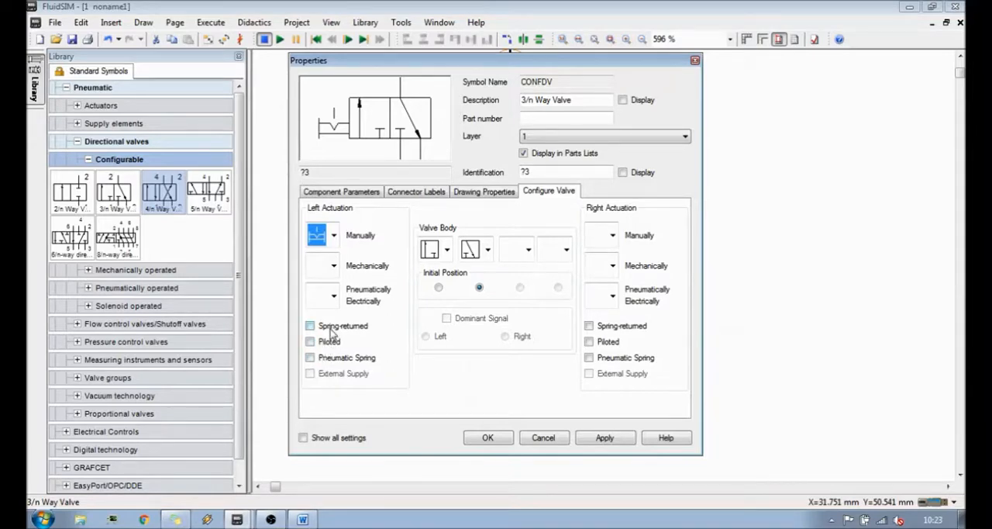
{"action": "left_click", "coordinate": [332, 332]}
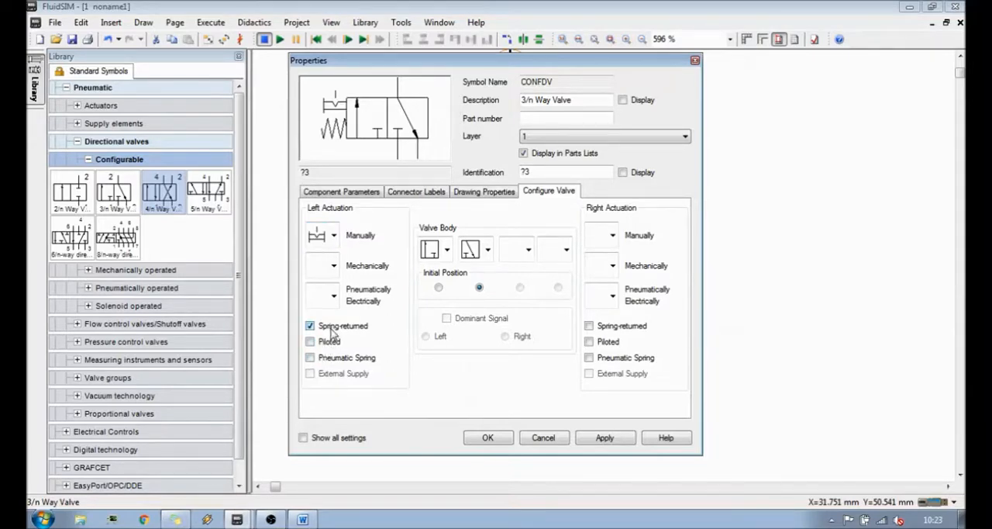
{"action": "left_click", "coordinate": [330, 344]}
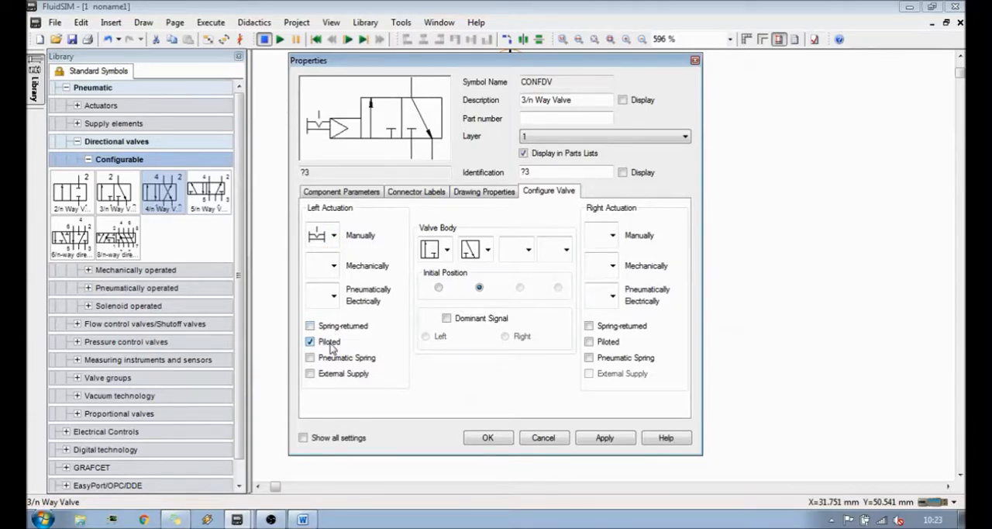
{"action": "left_click", "coordinate": [332, 358]}
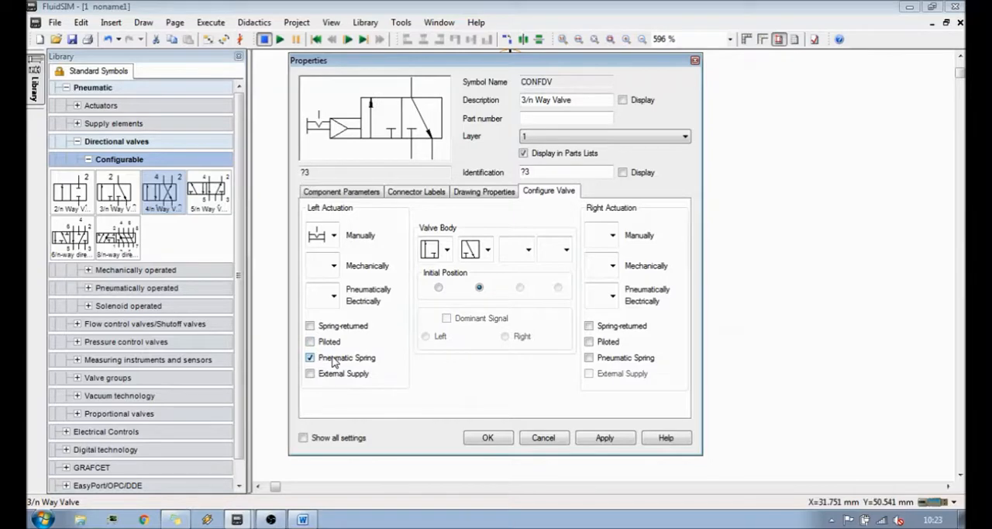
{"action": "left_click", "coordinate": [333, 359]}
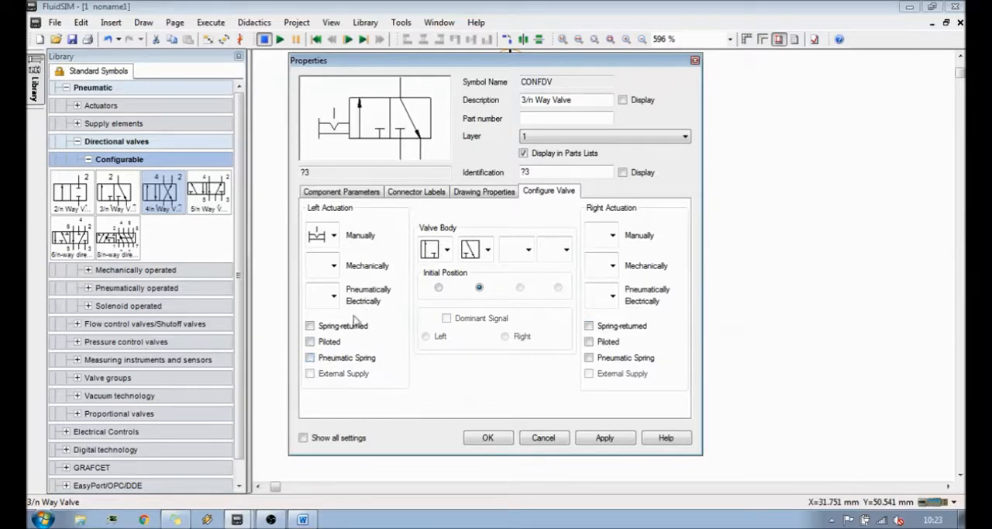
{"action": "left_click", "coordinate": [346, 331]}
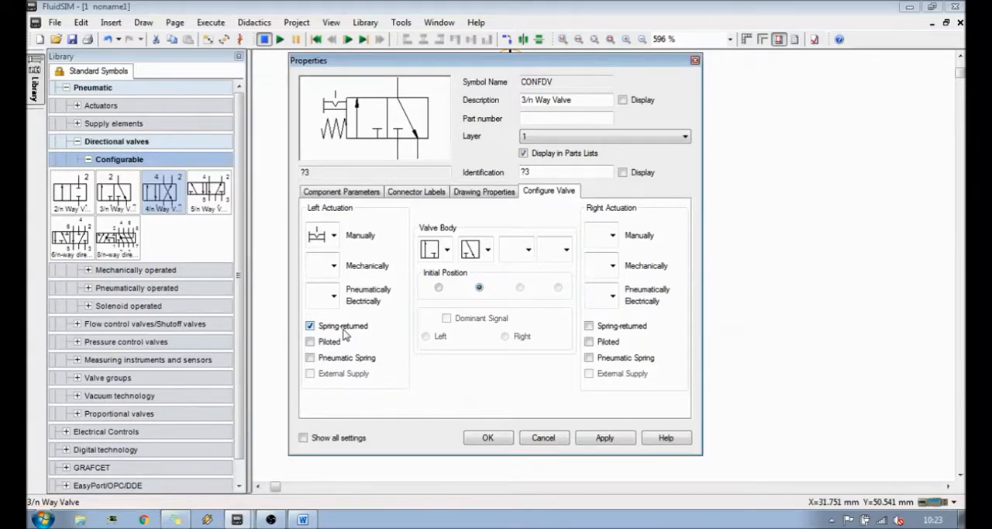
{"action": "left_click", "coordinate": [345, 332]}
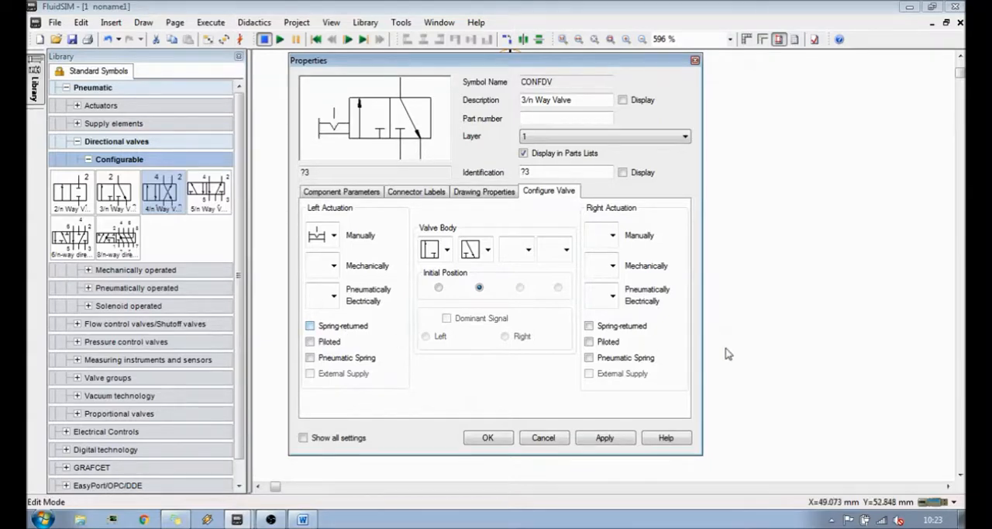
- Compare spring return on the right and left sides of the valve, leaving only the right side spring-returned
{"action": "left_click", "coordinate": [641, 328]}
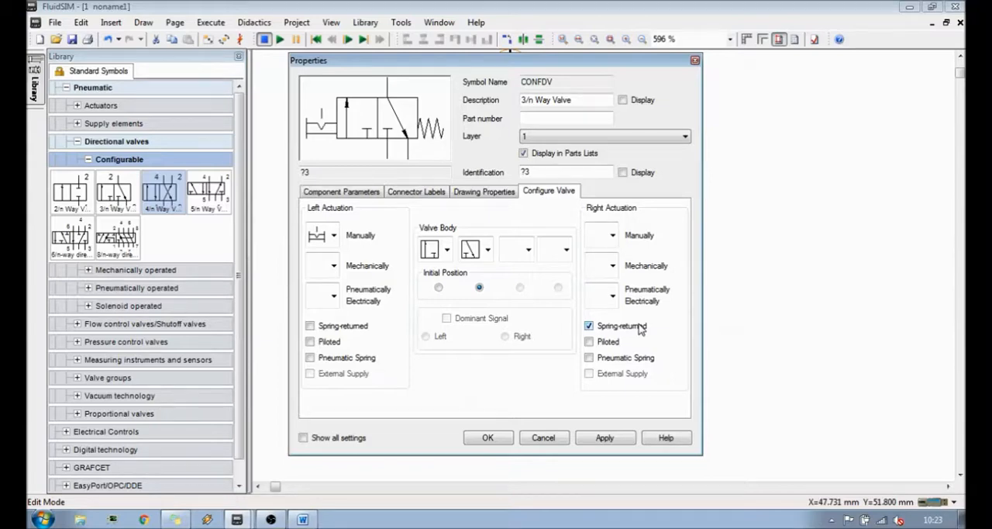
{"action": "left_click", "coordinate": [600, 326]}
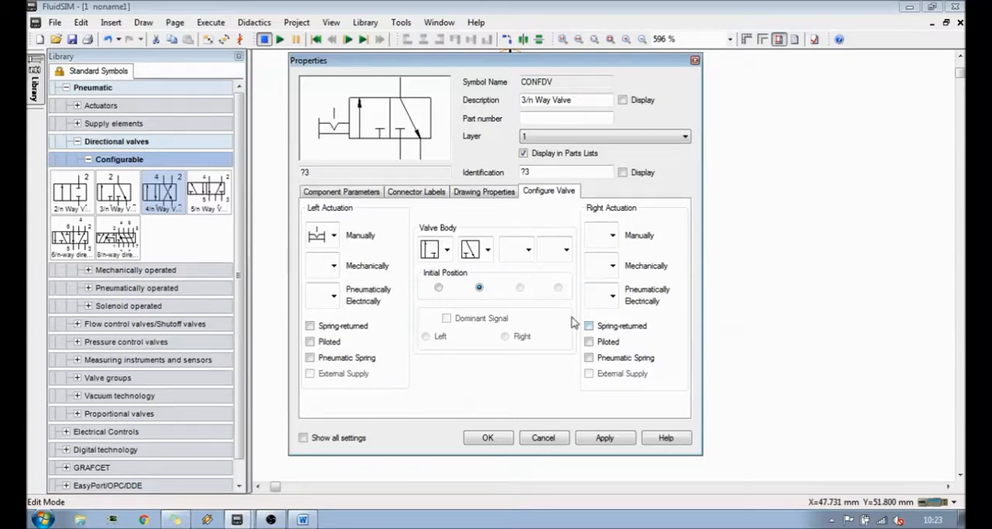
{"action": "left_click", "coordinate": [350, 330]}
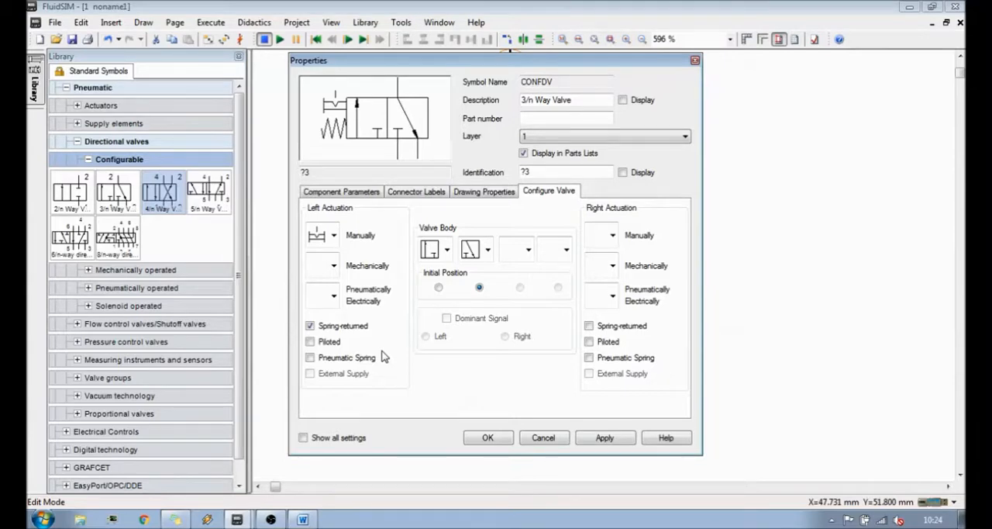
{"action": "left_click", "coordinate": [353, 326]}
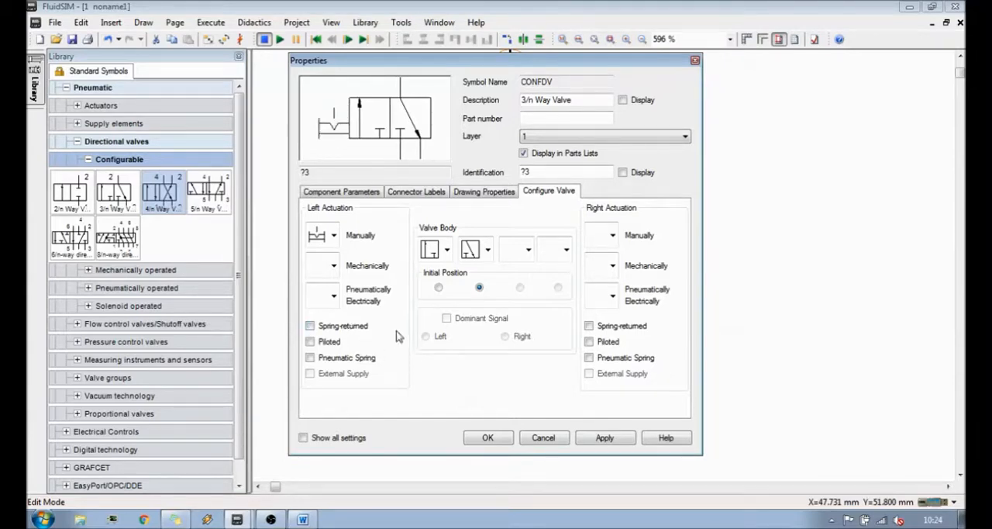
{"action": "left_click", "coordinate": [589, 325]}
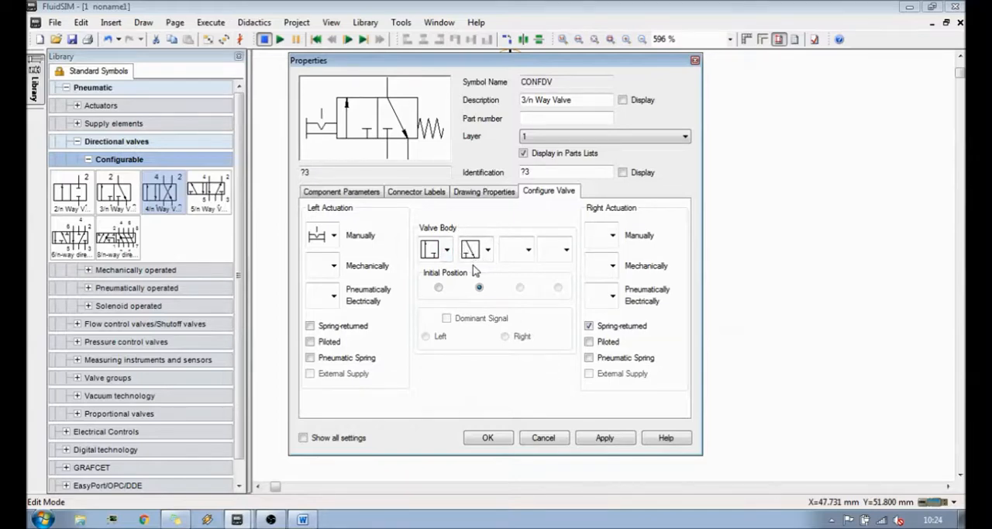
- Examine the flow path symbols available for the first and second valve body positions
{"action": "left_click", "coordinate": [447, 250]}
{"action": "left_click", "coordinate": [448, 251]}
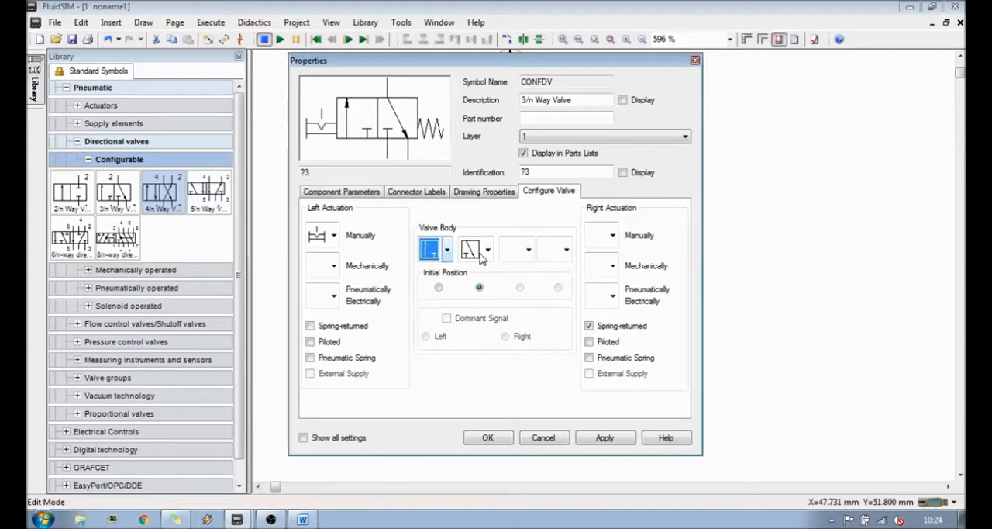
{"action": "left_click", "coordinate": [488, 251]}
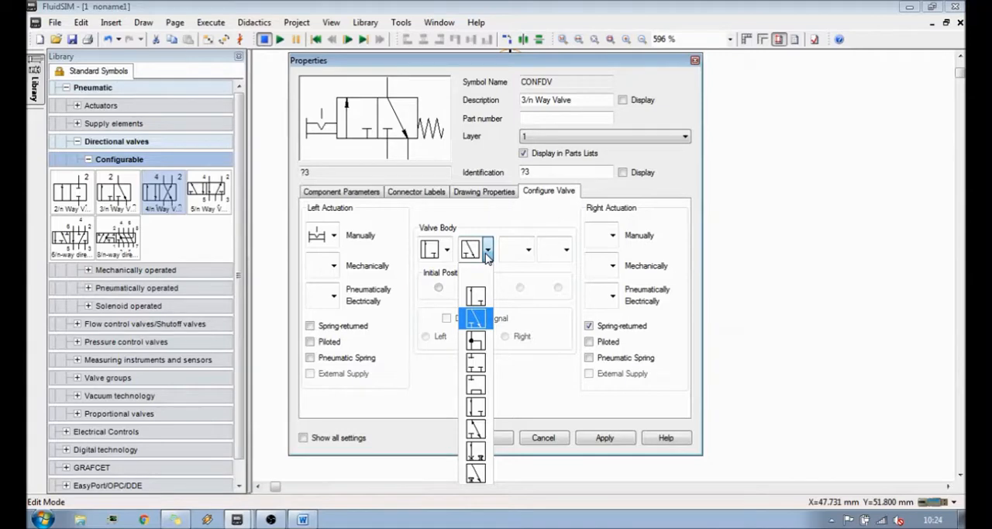
{"action": "left_click", "coordinate": [487, 258]}
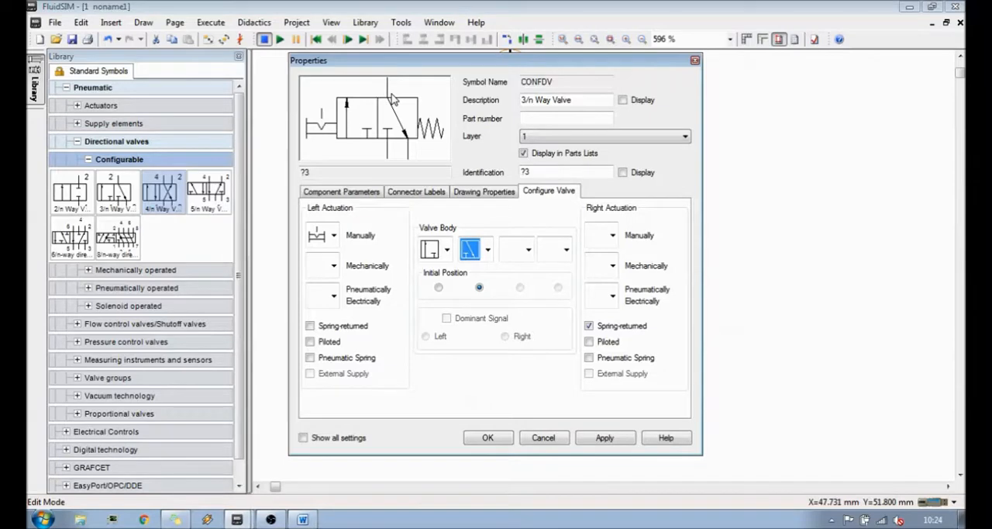
- Try swapping the valve body's two positions, with the diagonal exhaust path first and the straight supply path second
{"action": "left_click", "coordinate": [487, 249]}
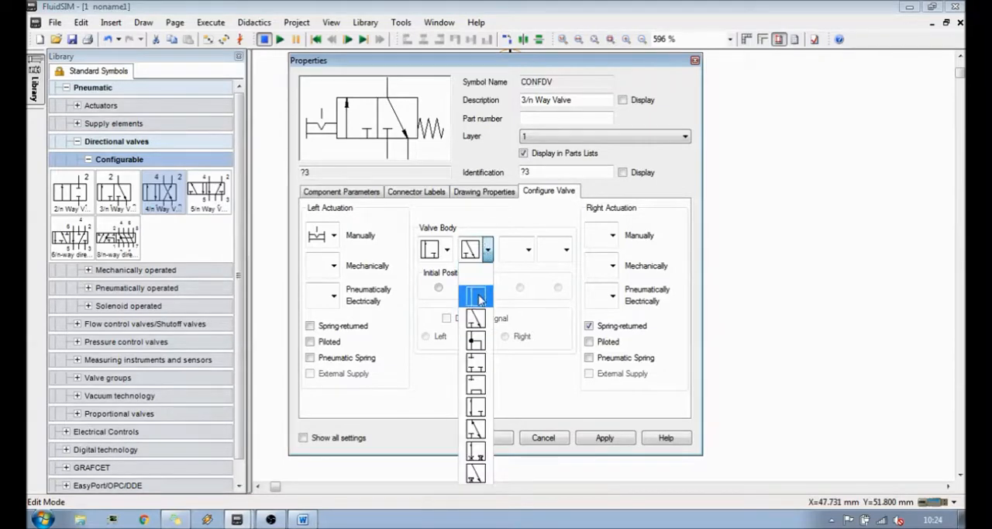
{"action": "left_click", "coordinate": [475, 297]}
{"action": "left_click", "coordinate": [447, 249]}
{"action": "left_click", "coordinate": [437, 295]}
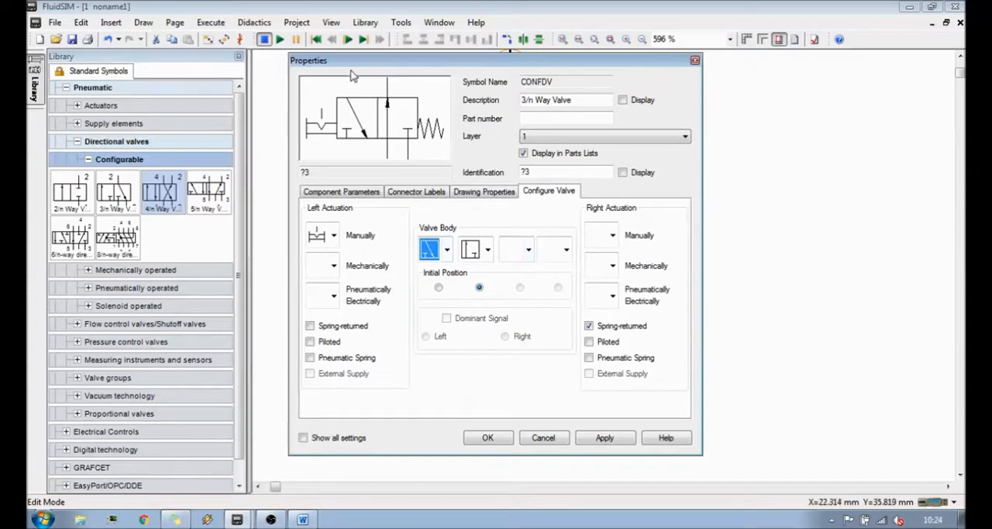
- Try a third valve body position with connected ports, change it to all ports blocked, and block the second position too
{"action": "left_click", "coordinate": [528, 250]}
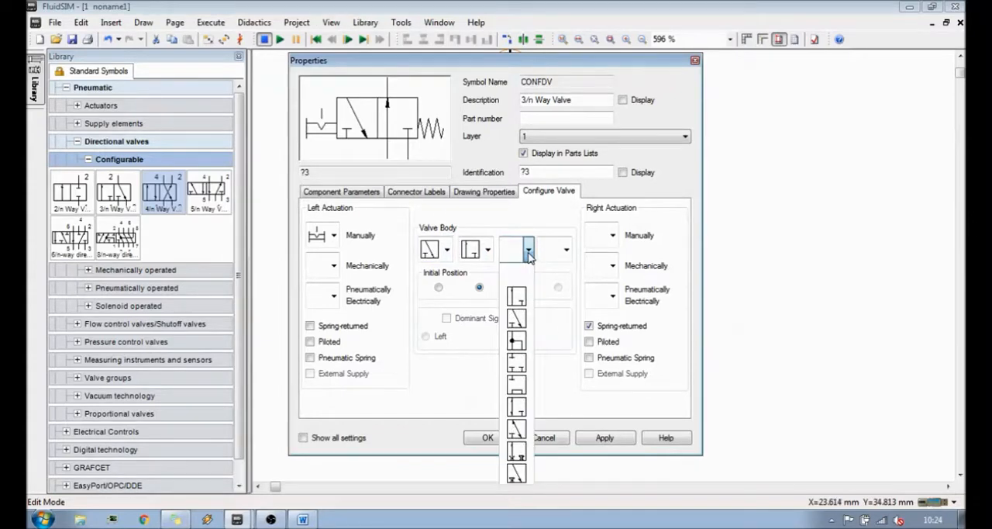
{"action": "left_click", "coordinate": [519, 340]}
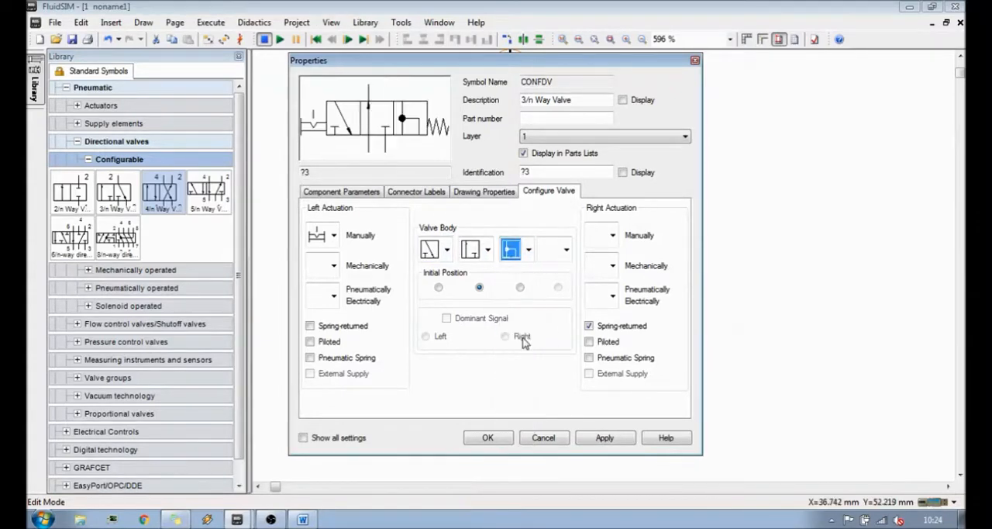
{"action": "left_click", "coordinate": [528, 249]}
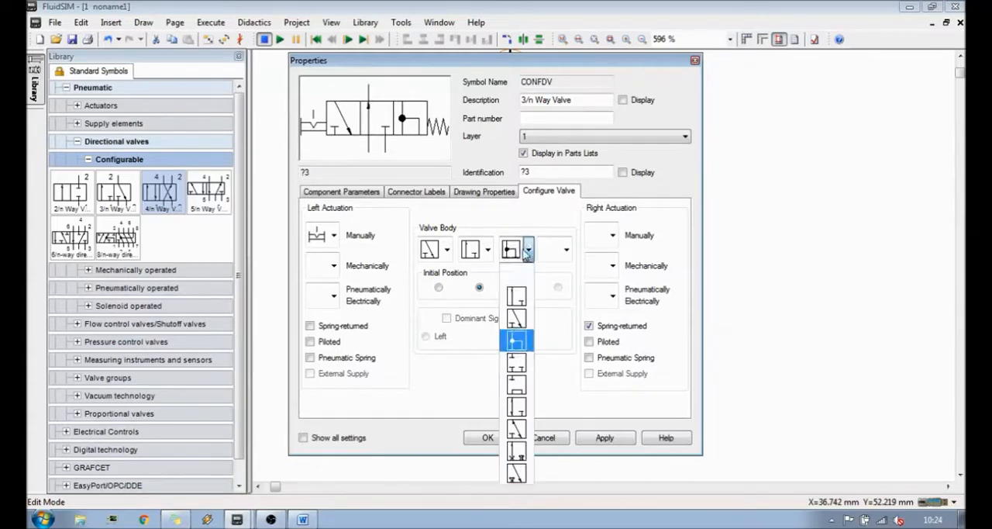
{"action": "left_click", "coordinate": [526, 367]}
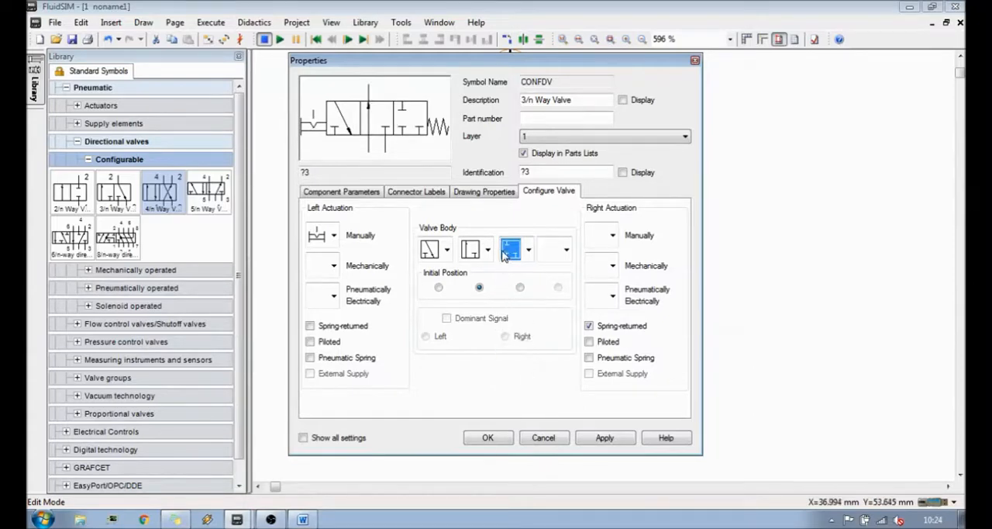
{"action": "left_click", "coordinate": [488, 250]}
{"action": "left_click", "coordinate": [476, 362]}
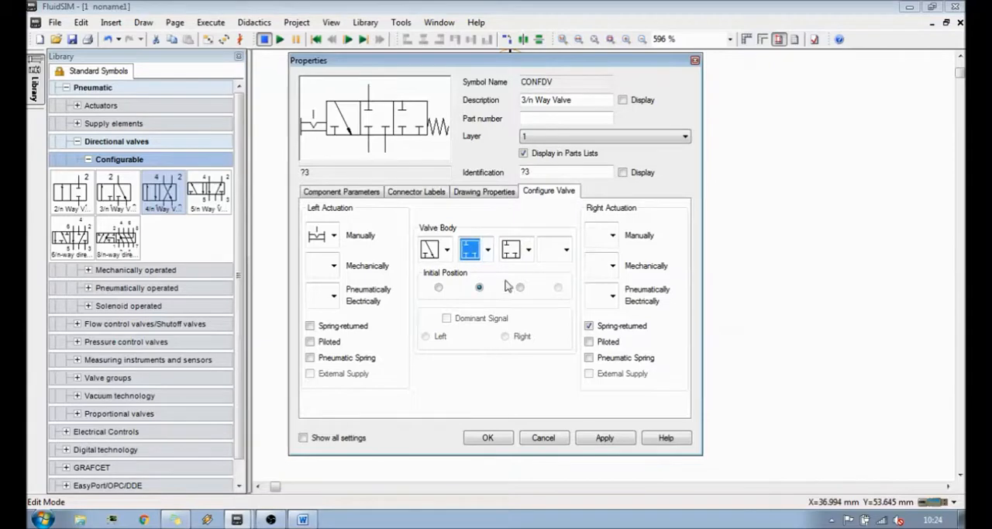
- Clear the third valve body position and restore the straight path first and the diagonal path second
{"action": "left_click", "coordinate": [529, 249]}
{"action": "left_click", "coordinate": [529, 250]}
{"action": "left_click", "coordinate": [530, 250]}
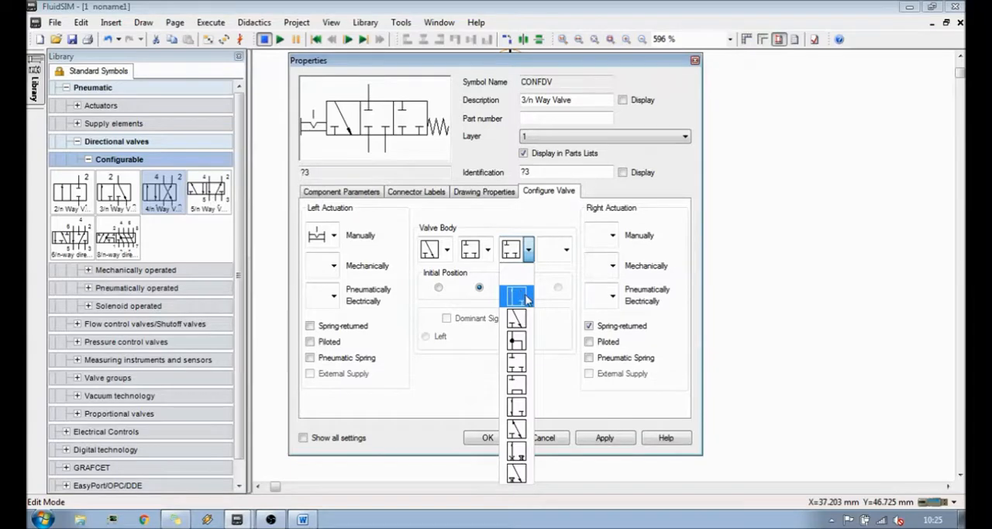
{"action": "left_click", "coordinate": [516, 273]}
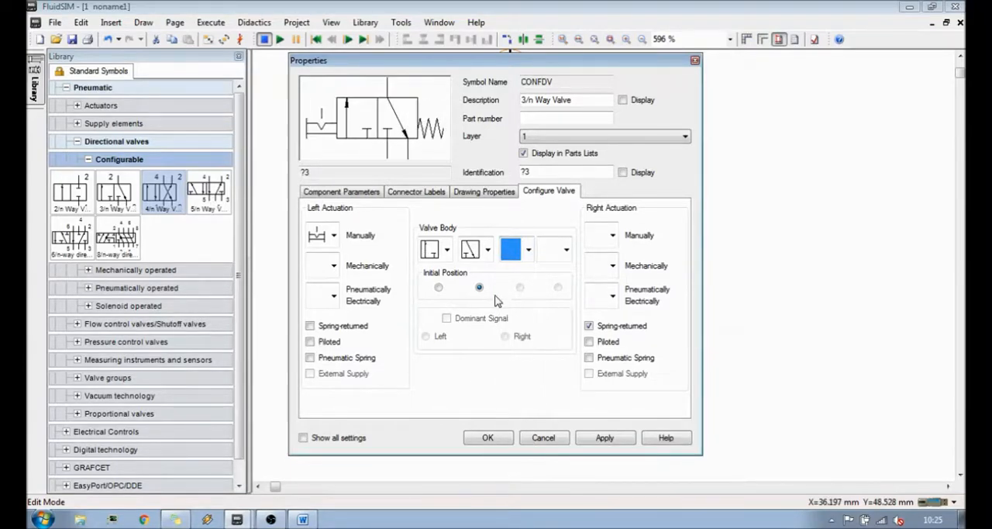
- Accept the 3/n way valve configuration and connect the valve's port 2 to the single-acting cylinder's port
{"action": "left_click", "coordinate": [440, 287]}
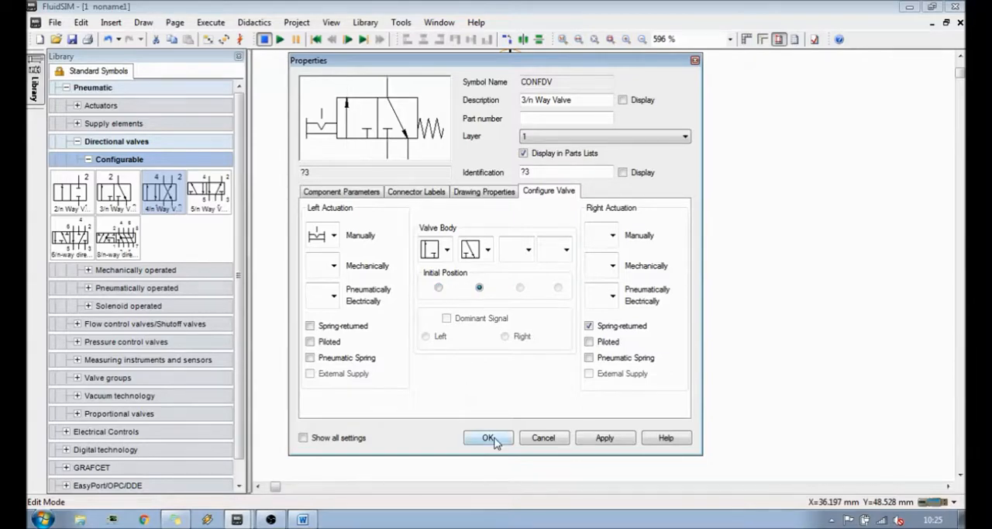
{"action": "left_click", "coordinate": [489, 437]}
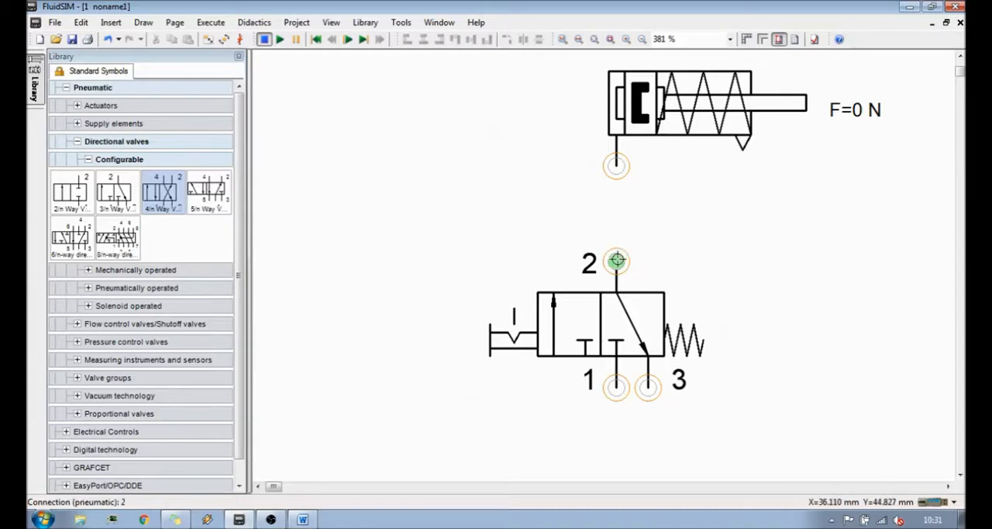
{"action": "left_click_drag", "start_coordinate": [616, 260], "coordinate": [616, 165]}
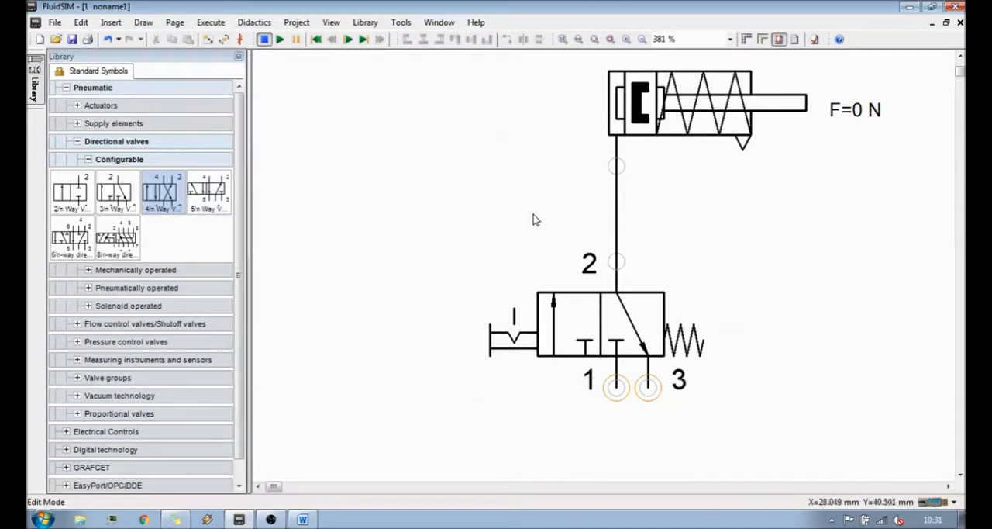
- Start the circuit simulation despite the open pneumatic connectors
{"action": "left_click_drag", "start_coordinate": [273, 486], "coordinate": [276, 486]}
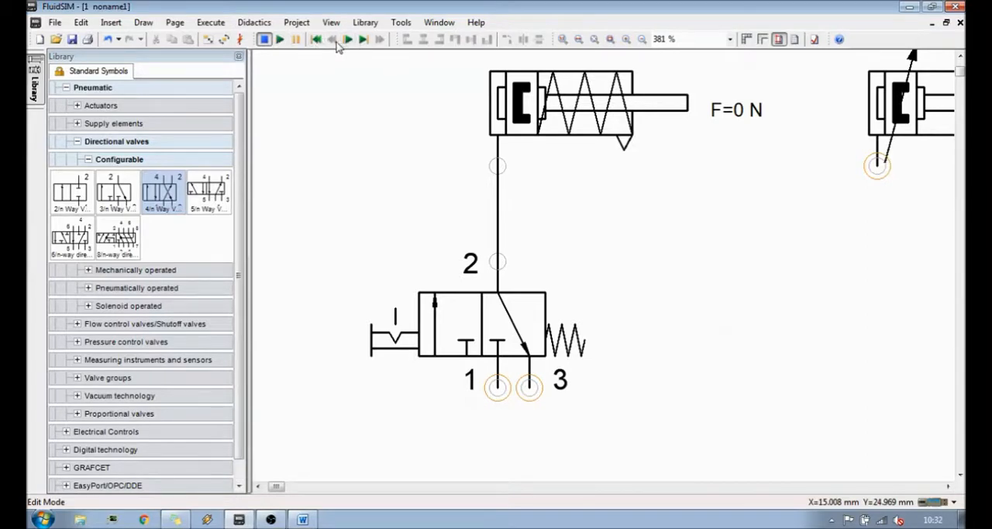
{"action": "left_click", "coordinate": [281, 40]}
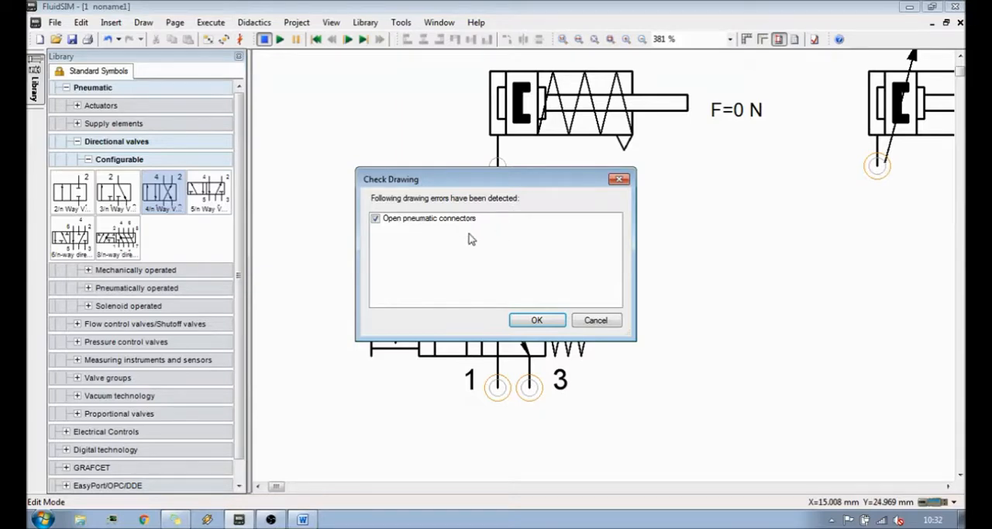
{"action": "key", "text": "Return"}
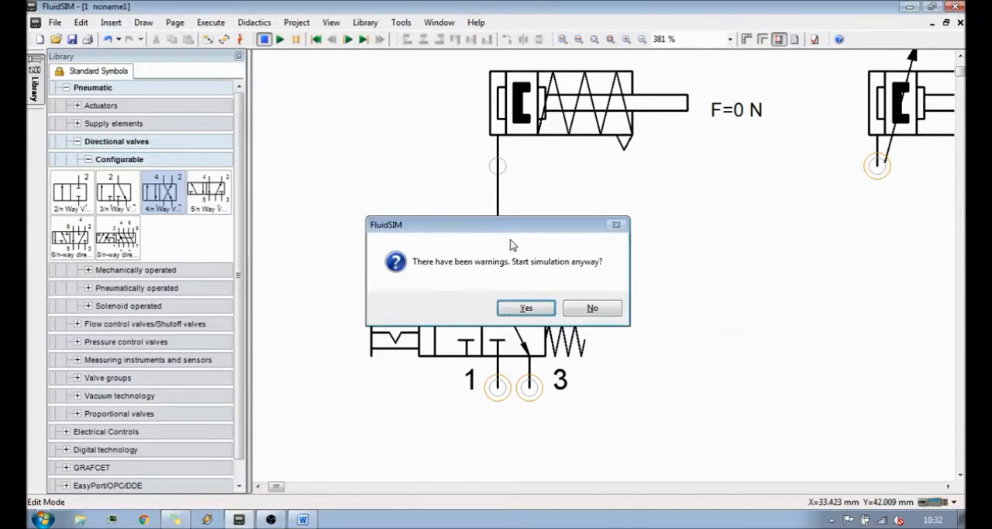
{"action": "key", "text": "Return"}
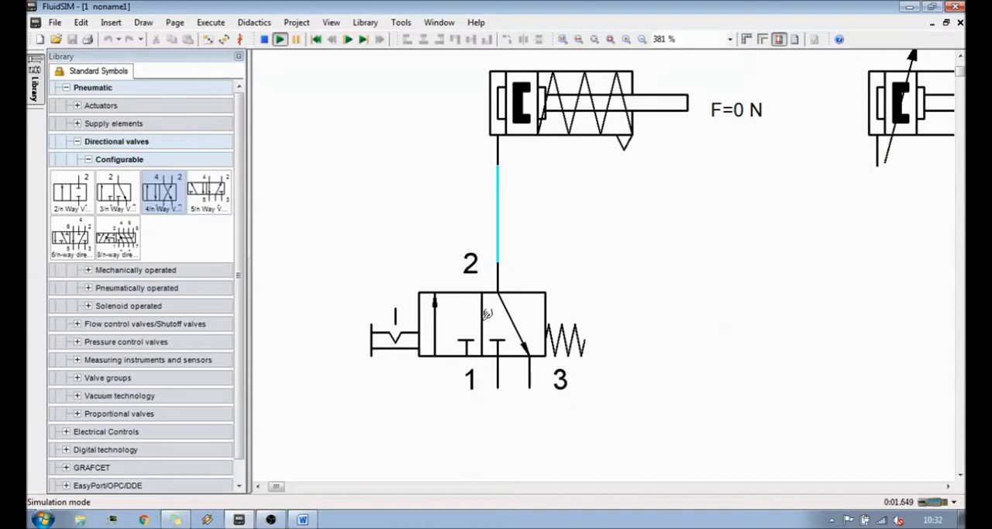
- Switch the manually operated valve back and forth between its two positions, and stop the simulation
{"action": "left_click", "coordinate": [458, 325]}
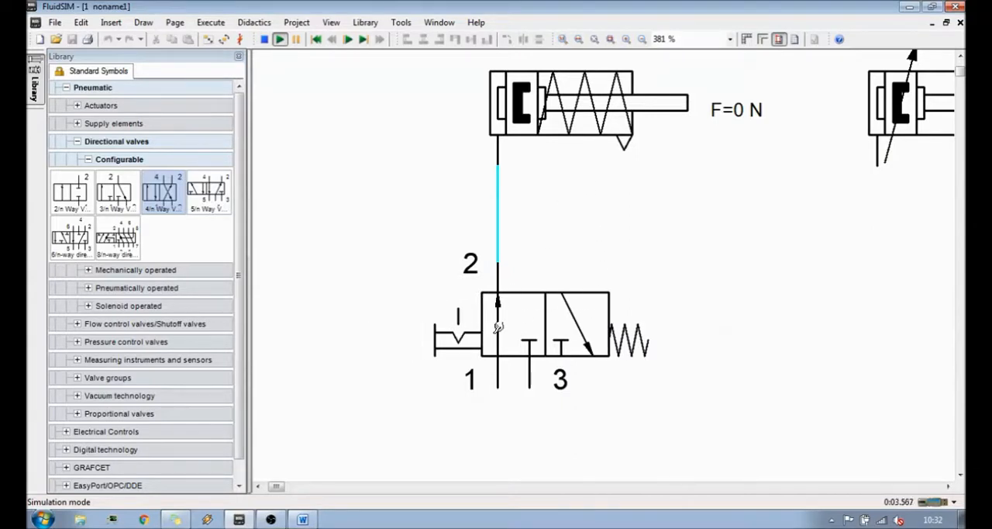
{"action": "left_click", "coordinate": [474, 326]}
{"action": "left_click", "coordinate": [468, 325]}
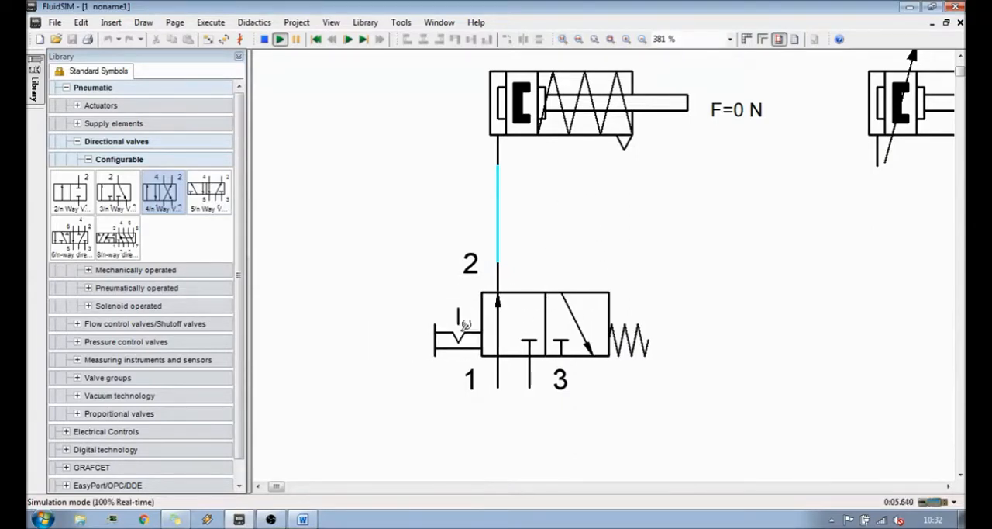
{"action": "left_click", "coordinate": [465, 325]}
{"action": "left_click", "coordinate": [465, 324]}
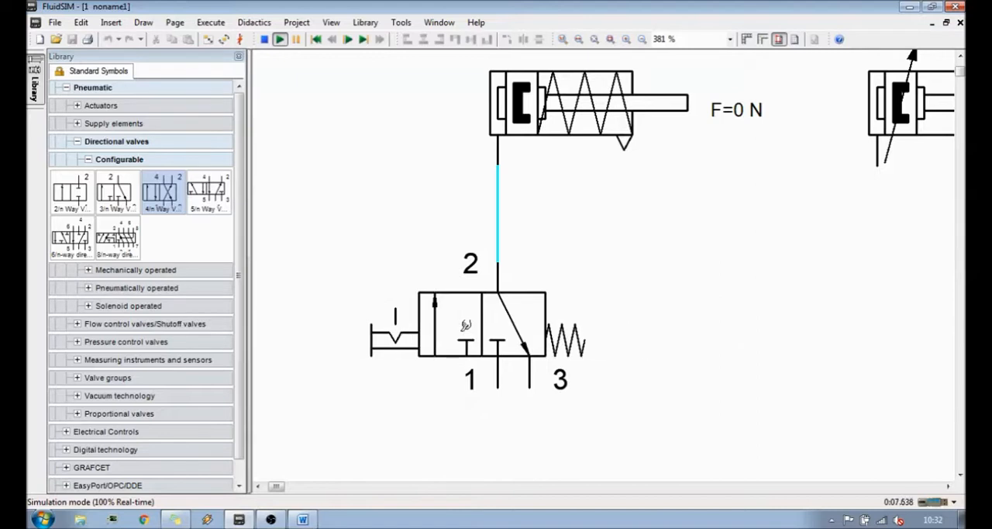
{"action": "left_click_drag", "start_coordinate": [465, 325], "coordinate": [442, 264]}
{"action": "left_click", "coordinate": [264, 39]}
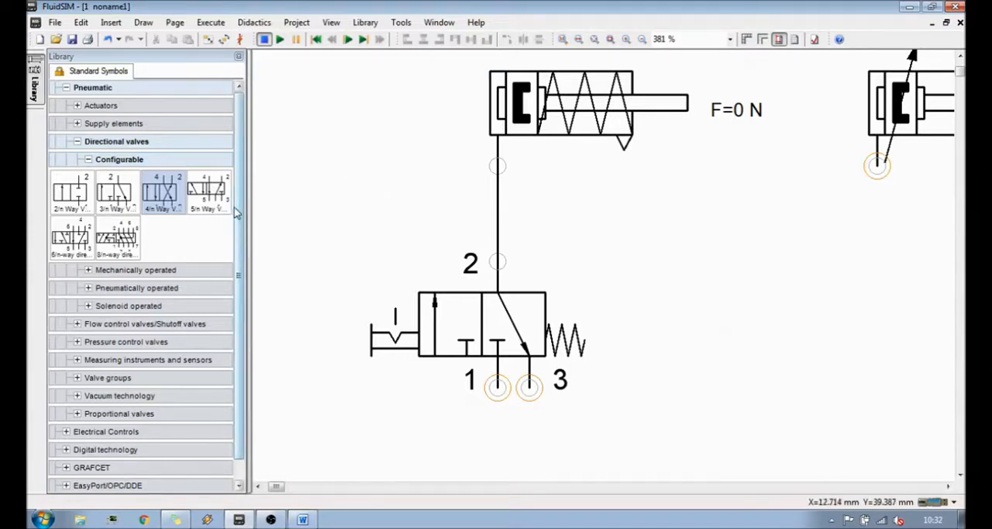
- Place a compressed air supply from the supply elements below the valve and connect it to the valve's port 1
{"action": "left_click", "coordinate": [77, 124]}
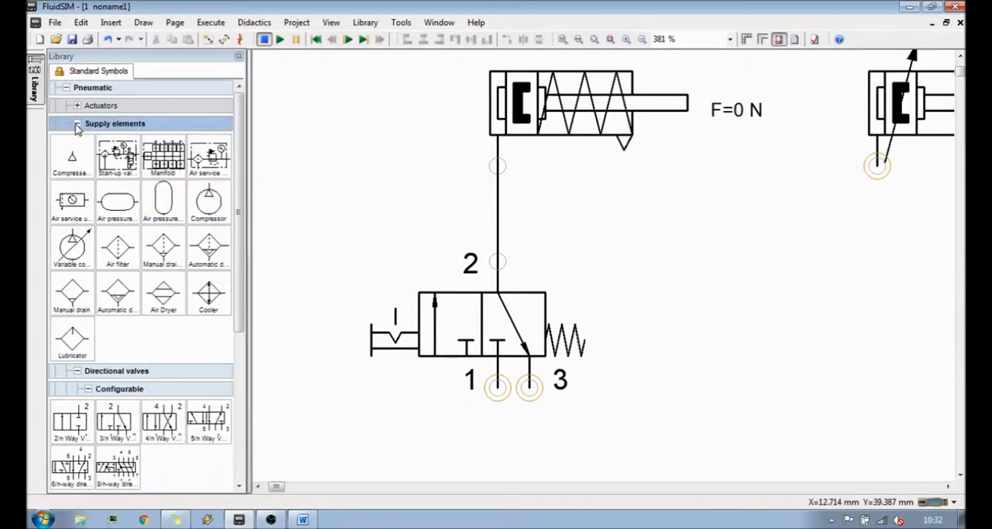
{"action": "scroll", "coordinate": [624, 237], "scroll_direction": "down", "scroll_amount": 1}
{"action": "scroll", "coordinate": [625, 237], "scroll_direction": "up", "scroll_amount": 1}
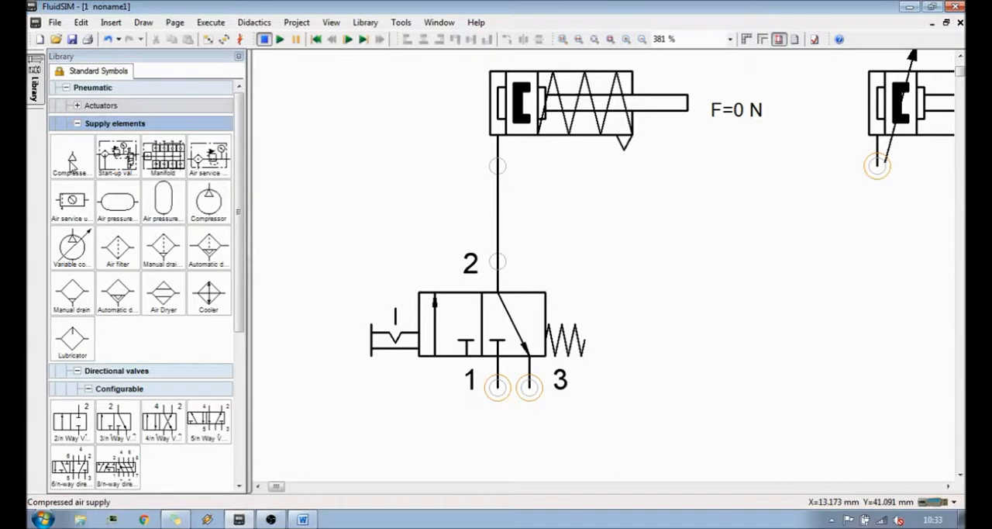
{"action": "left_click_drag", "start_coordinate": [77, 163], "coordinate": [501, 464]}
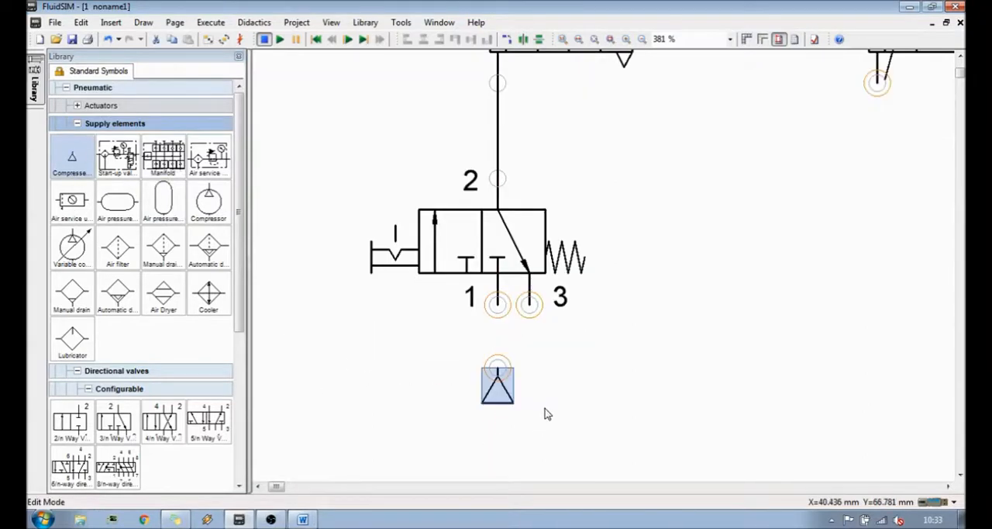
{"action": "left_click_drag", "start_coordinate": [498, 399], "coordinate": [496, 305]}
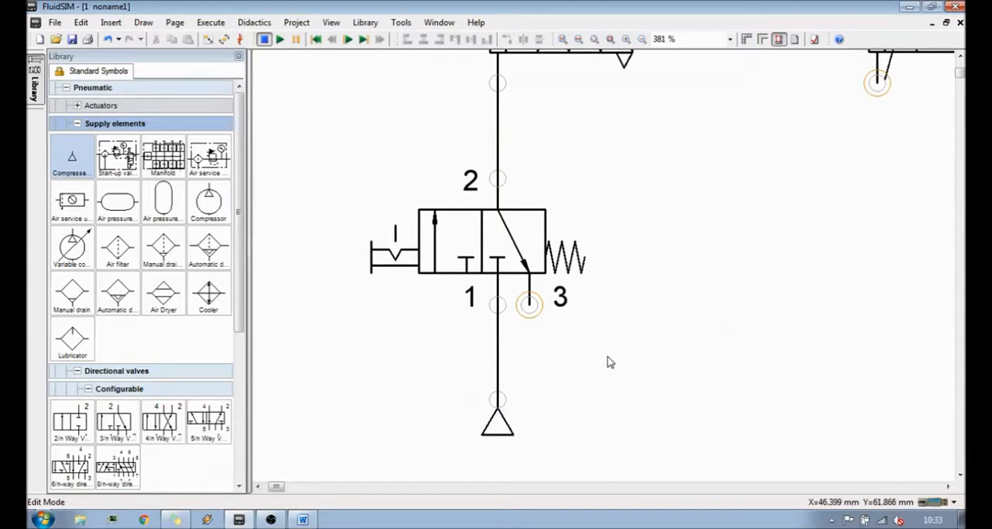
- Open the connection settings of the valve's exhaust port 3
{"action": "scroll", "coordinate": [607, 362], "scroll_direction": "down", "scroll_amount": 2}
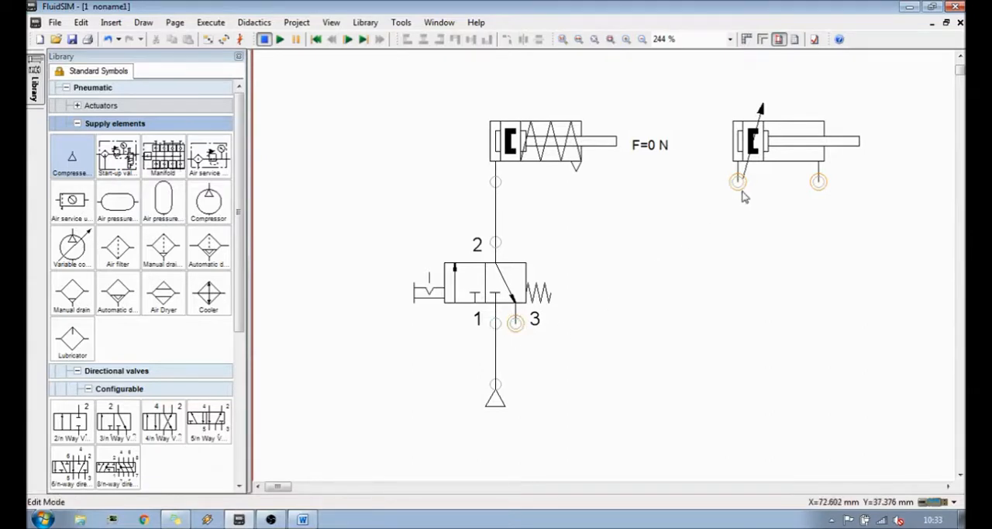
{"action": "scroll", "coordinate": [543, 361], "scroll_direction": "up", "scroll_amount": 5}
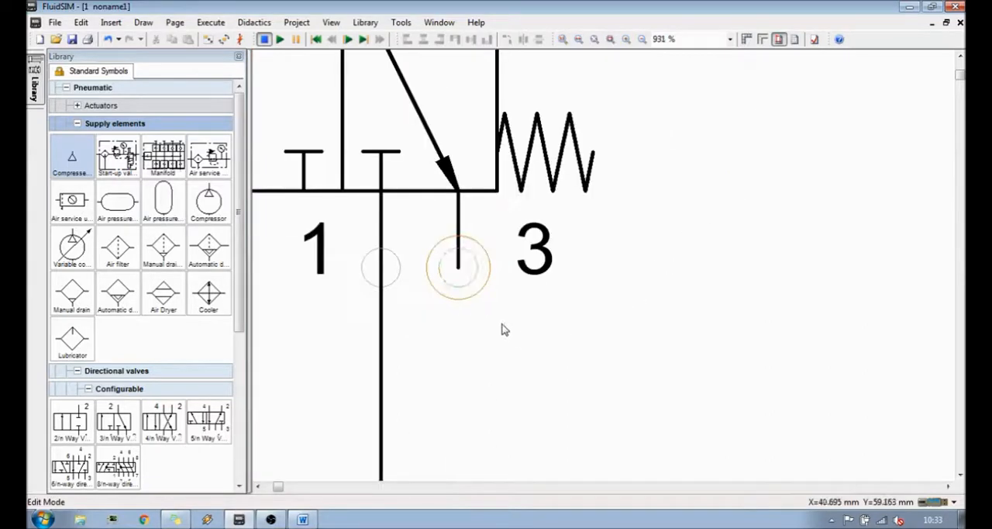
{"action": "scroll", "coordinate": [456, 267], "scroll_direction": "up", "scroll_amount": 2}
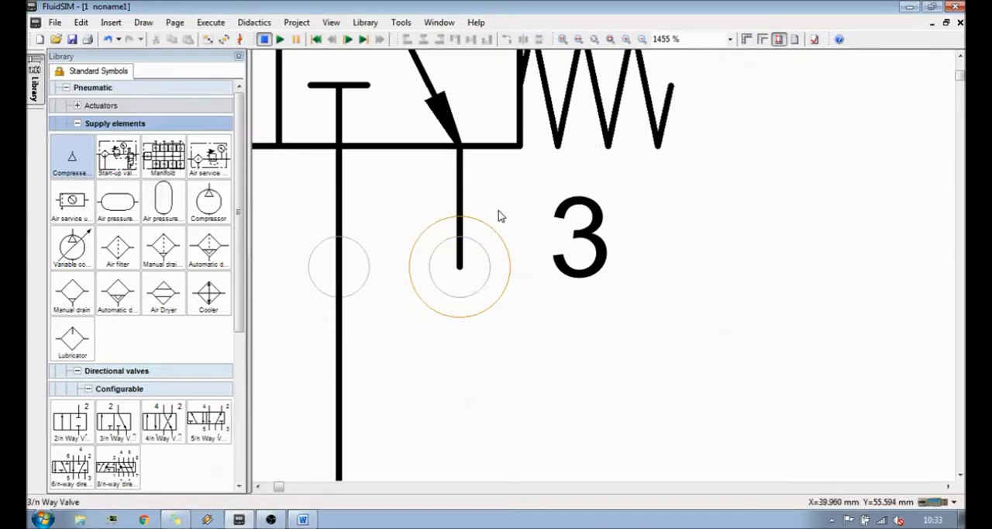
{"action": "scroll", "coordinate": [531, 240], "scroll_direction": "up", "scroll_amount": 1}
{"action": "scroll", "coordinate": [531, 240], "scroll_direction": "down", "scroll_amount": 7}
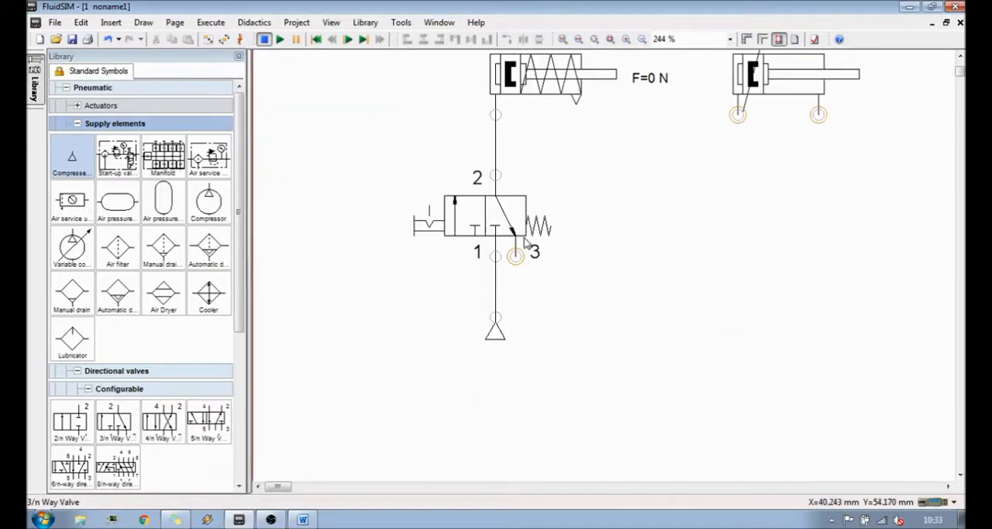
{"action": "scroll", "coordinate": [571, 225], "scroll_direction": "down", "scroll_amount": 1}
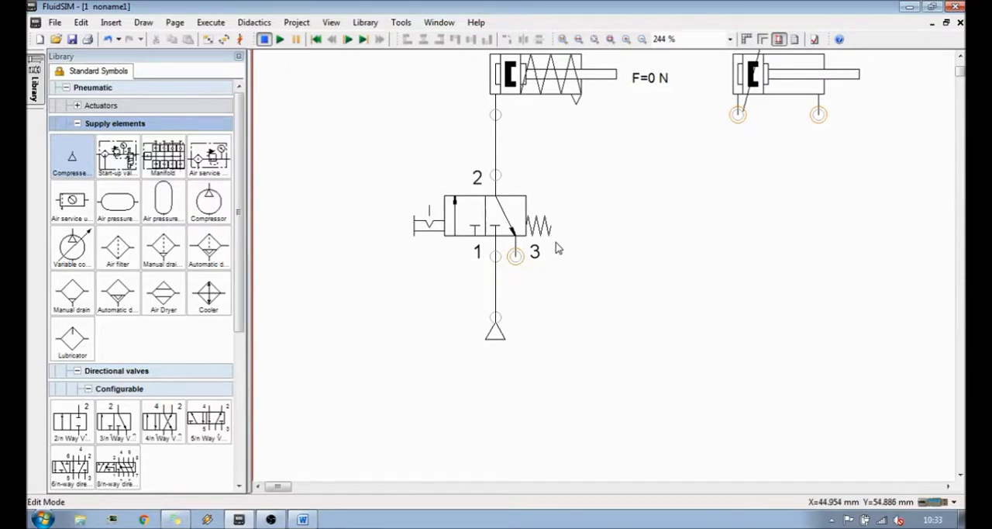
{"action": "scroll", "coordinate": [529, 275], "scroll_direction": "up", "scroll_amount": 7}
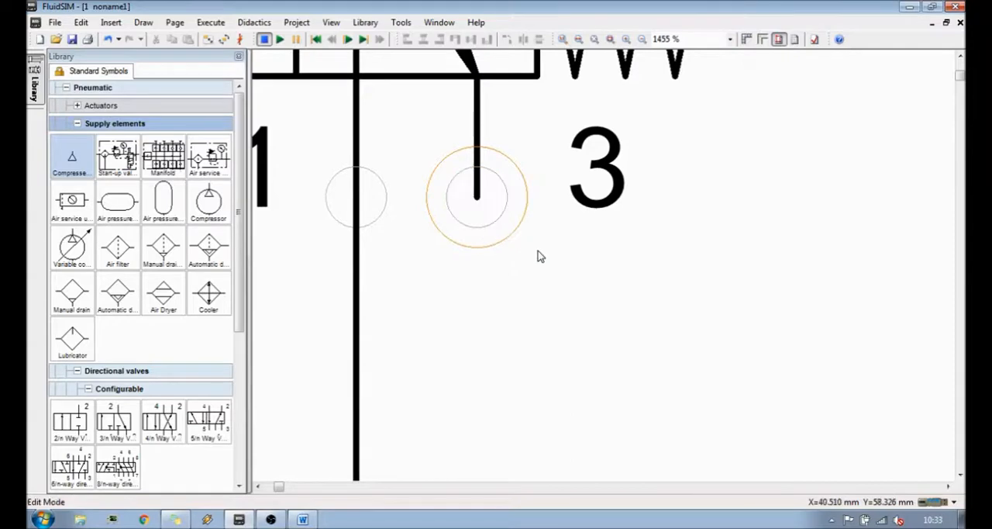
{"action": "double_click", "coordinate": [480, 199]}
{"action": "left_click_drag", "start_coordinate": [489, 177], "coordinate": [738, 174]}
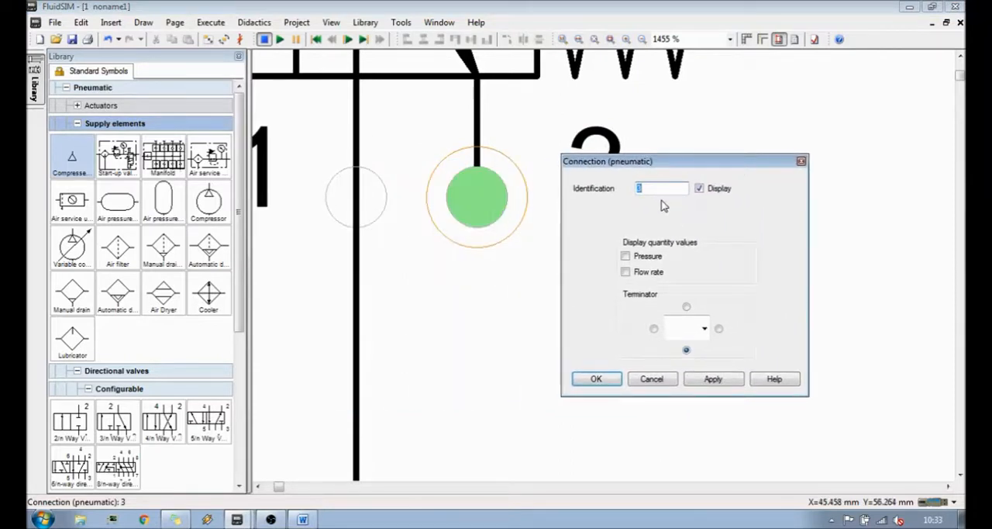
{"action": "left_click_drag", "start_coordinate": [670, 165], "coordinate": [641, 144]}
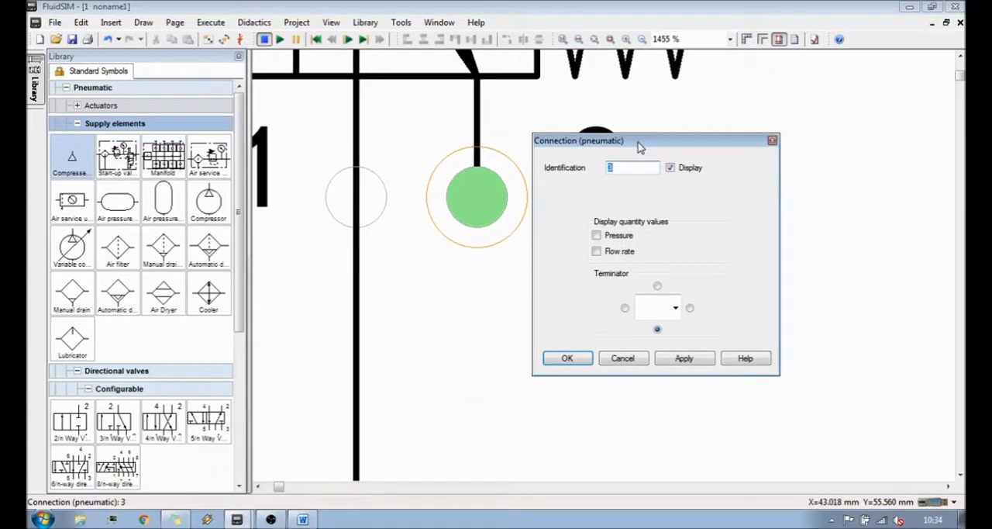
- Try the blocked-port terminator and the plain triangle exhaust terminator for port 3
{"action": "left_click", "coordinate": [676, 308]}
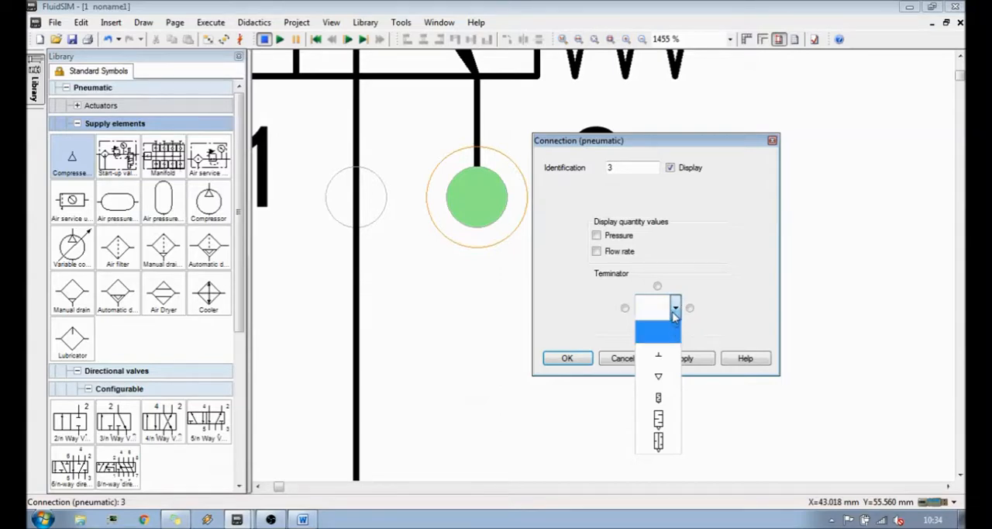
{"action": "left_click", "coordinate": [668, 359]}
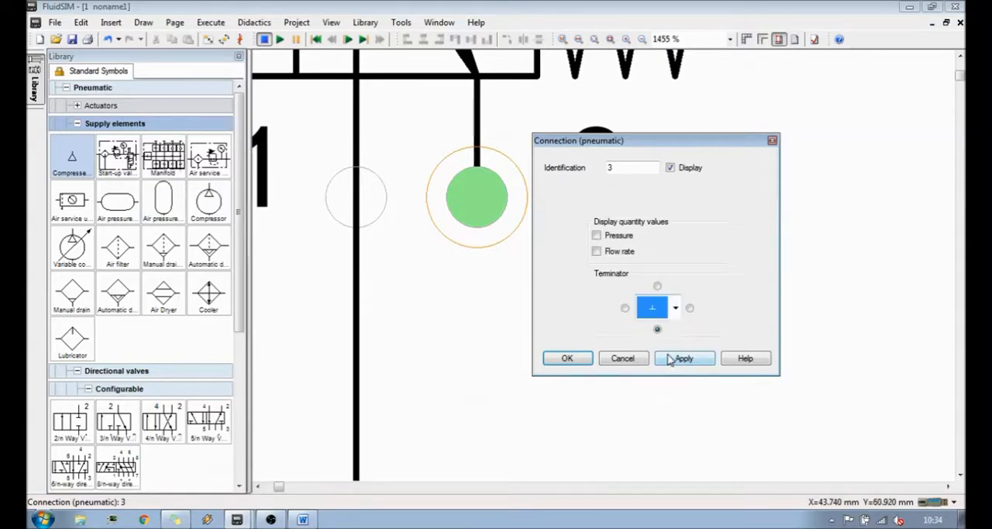
{"action": "left_click", "coordinate": [676, 308]}
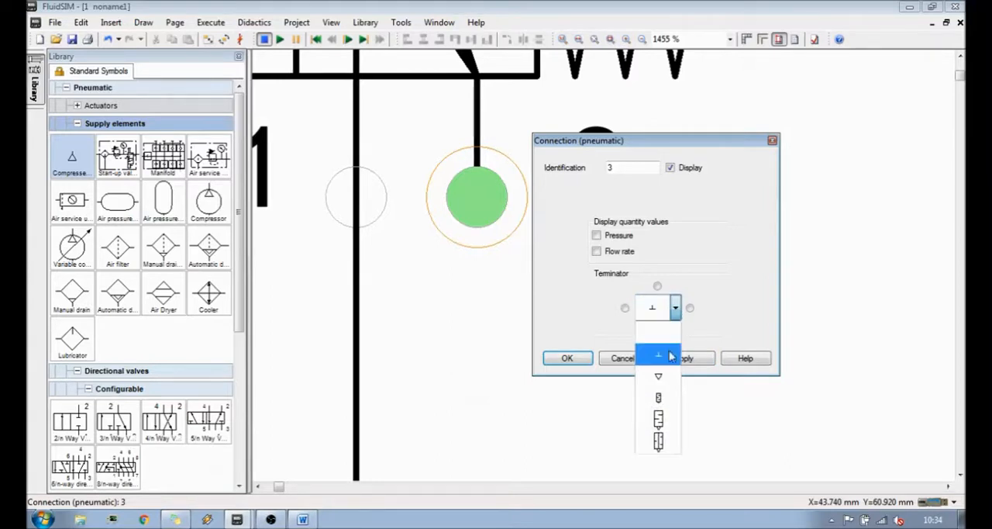
{"action": "left_click", "coordinate": [671, 378]}
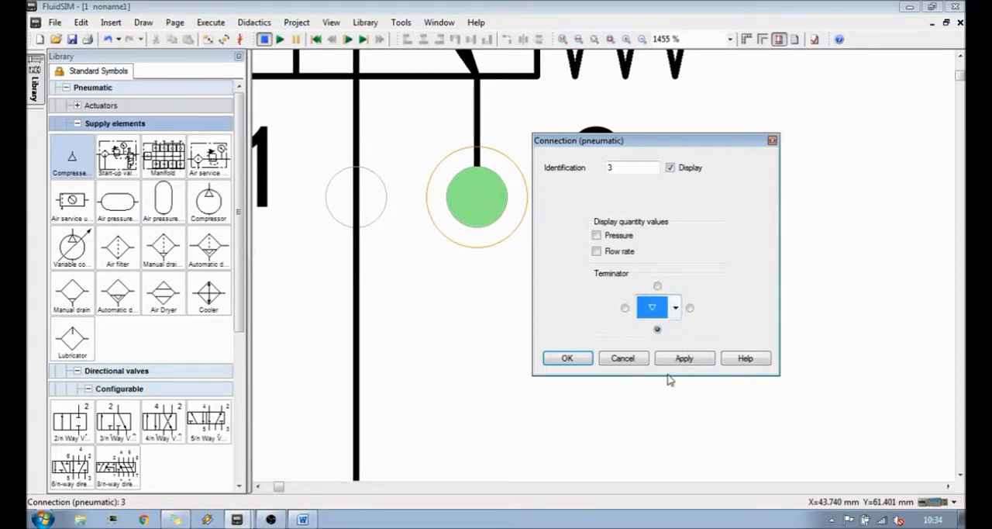
- Terminate port 3 with the small silencer symbol, pointing downward, and accept the connection settings
{"action": "left_click", "coordinate": [675, 308]}
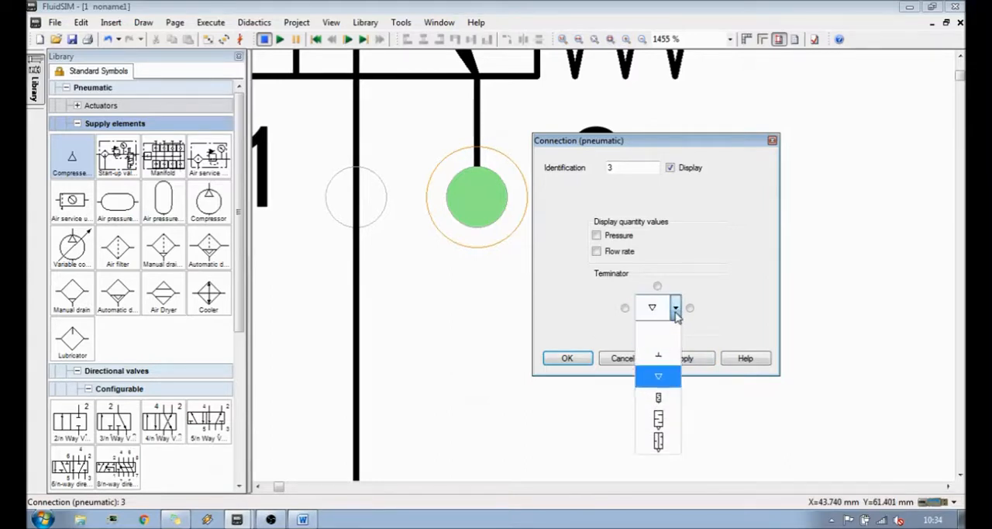
{"action": "left_click", "coordinate": [671, 399]}
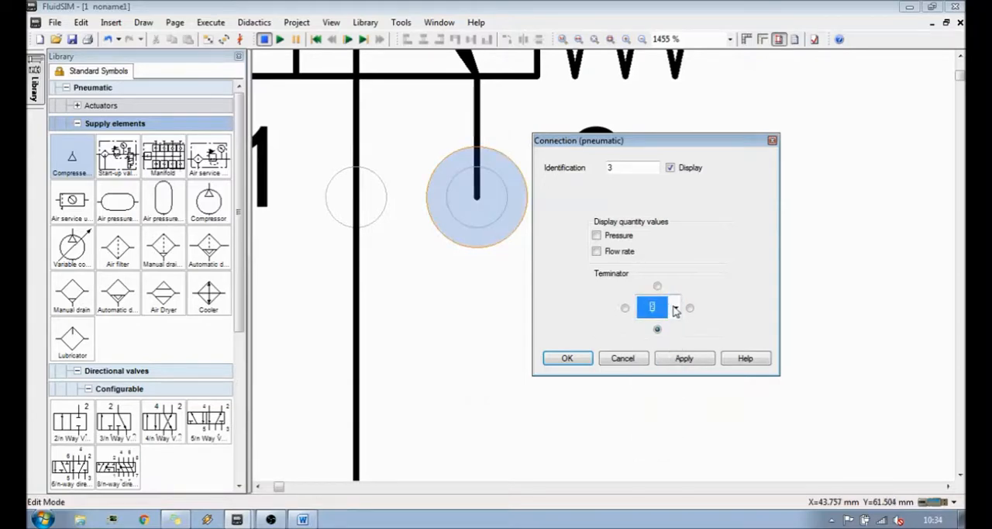
{"action": "left_click", "coordinate": [676, 309]}
{"action": "left_click", "coordinate": [664, 398]}
{"action": "left_click", "coordinate": [675, 308]}
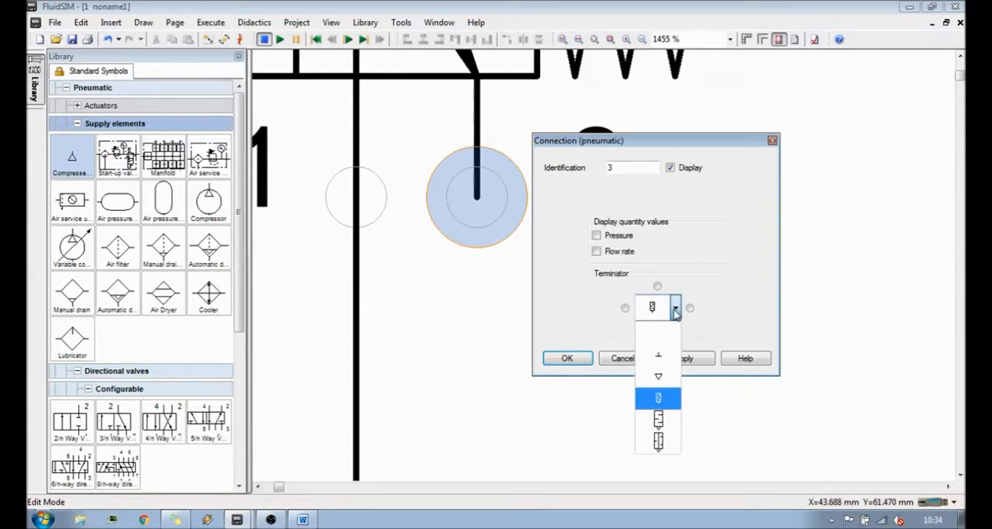
{"action": "left_click", "coordinate": [675, 309]}
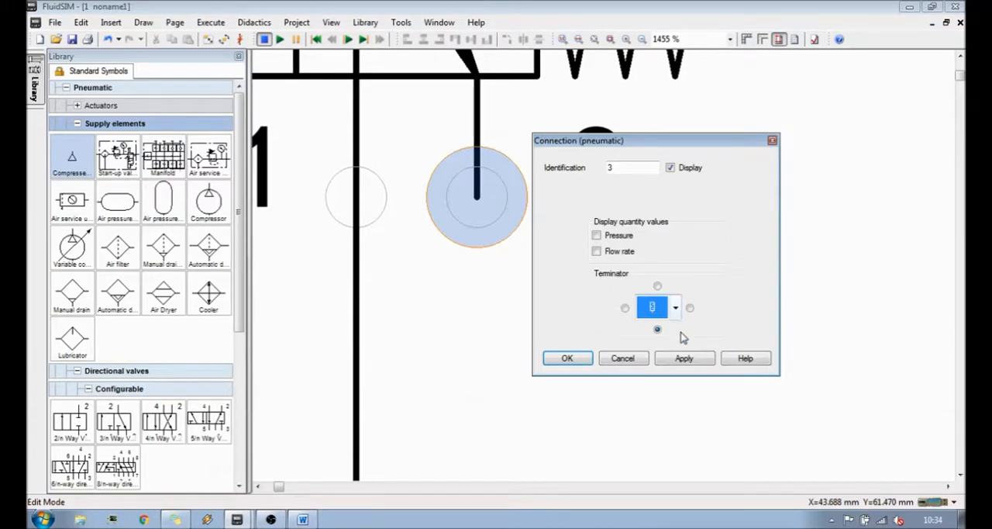
{"action": "left_click", "coordinate": [685, 358]}
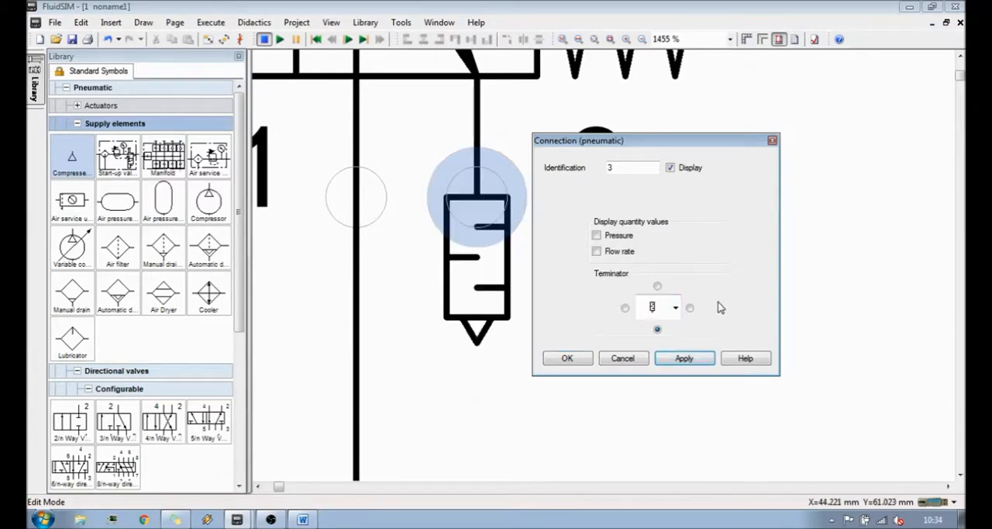
{"action": "left_click", "coordinate": [567, 360]}
{"action": "left_click", "coordinate": [561, 339]}
{"action": "left_click", "coordinate": [600, 347]}
{"action": "scroll", "coordinate": [624, 308], "scroll_direction": "down", "scroll_amount": 5}
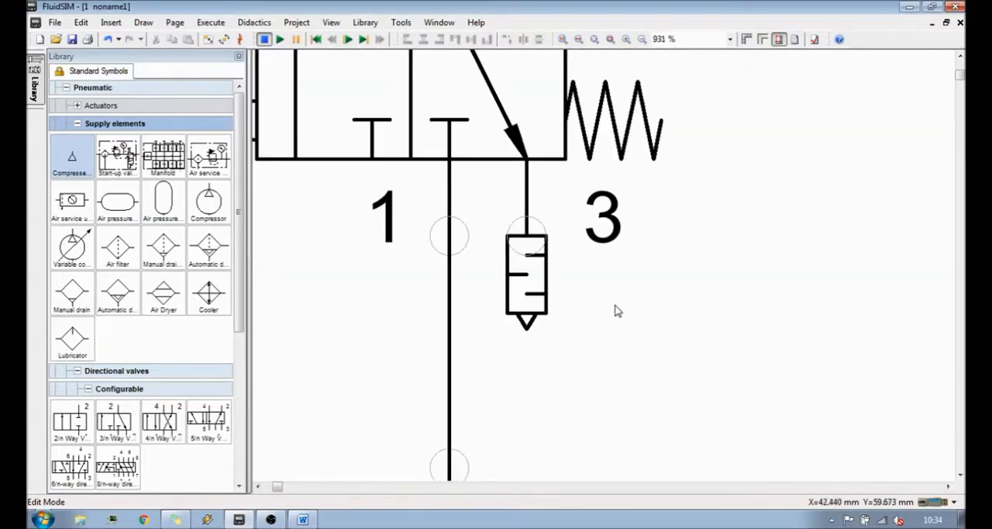
{"action": "scroll", "coordinate": [629, 306], "scroll_direction": "down", "scroll_amount": 2}
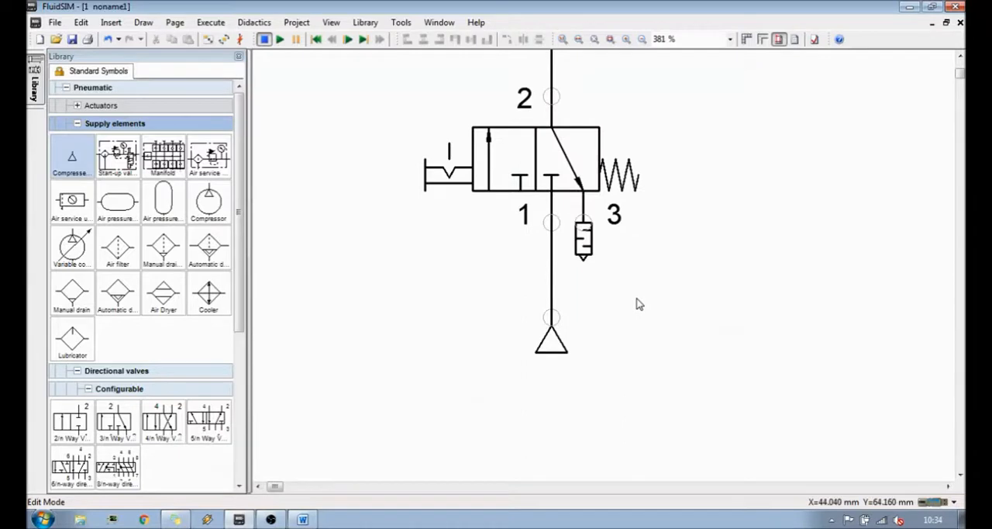
{"action": "scroll", "coordinate": [678, 282], "scroll_direction": "down", "scroll_amount": 3}
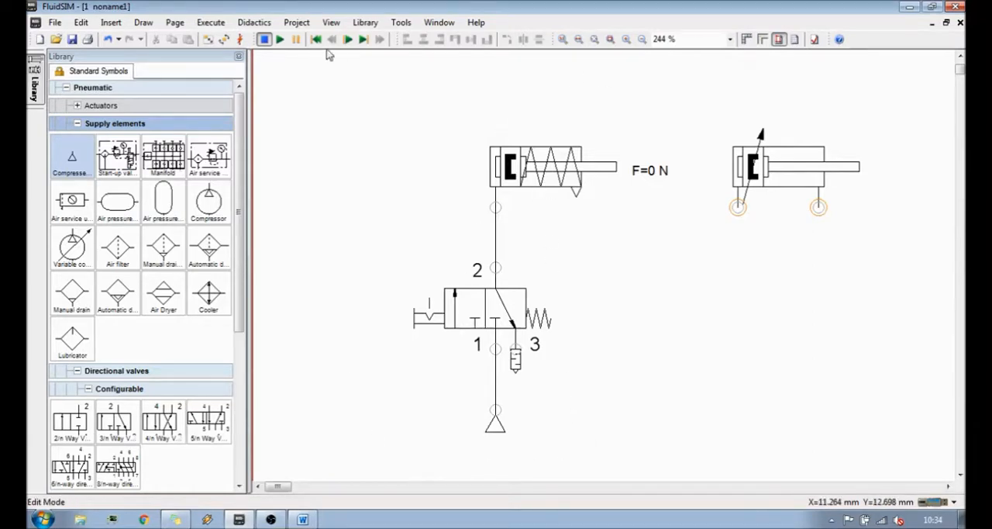
- Start the simulation and switch the 3/n way valve to extend the single-acting cylinder
{"action": "left_click", "coordinate": [279, 40]}
{"action": "left_click", "coordinate": [537, 319]}
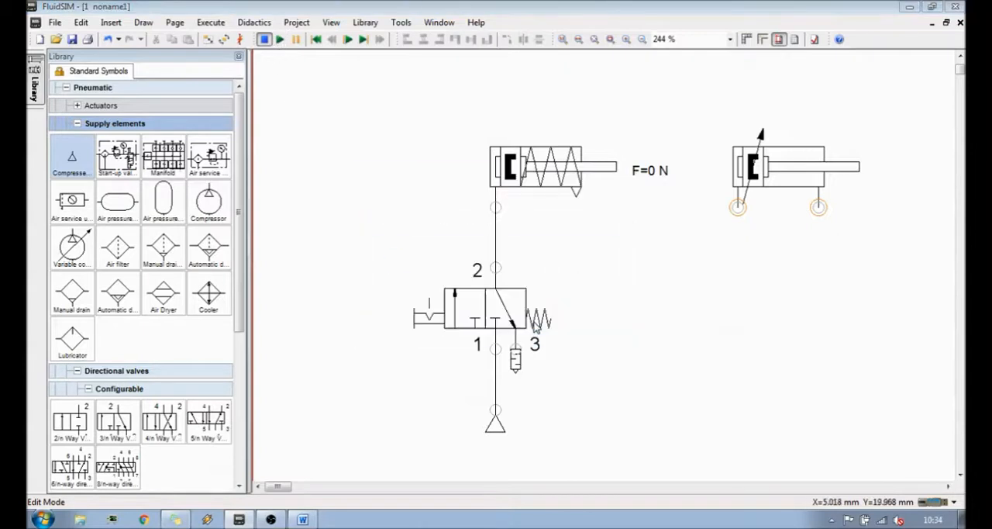
{"action": "left_click", "coordinate": [523, 308]}
{"action": "left_click_drag", "start_coordinate": [494, 302], "coordinate": [494, 301]}
{"action": "left_click", "coordinate": [494, 302]}
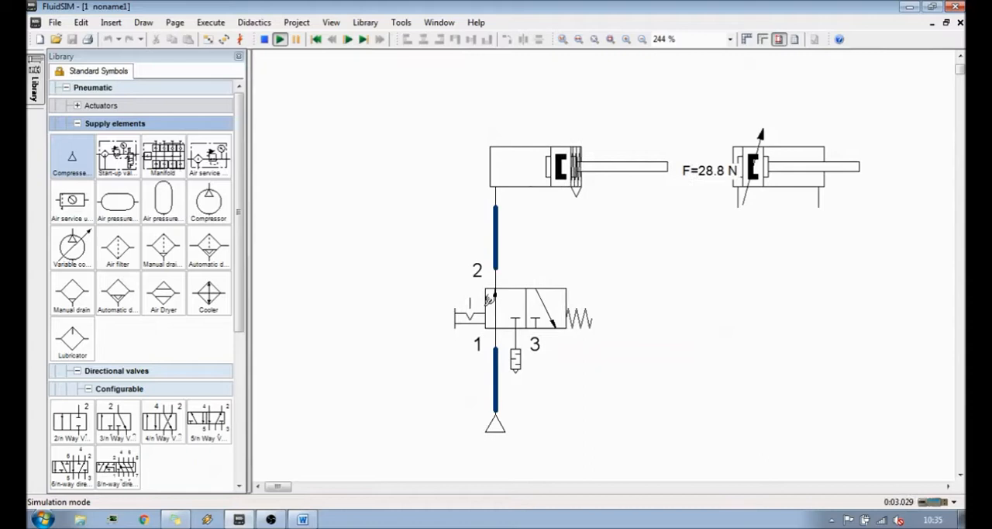
- Switch the valve back and forth several times to observe the cylinder extending and retracting, and stop the simulation
{"action": "left_click", "coordinate": [466, 302]}
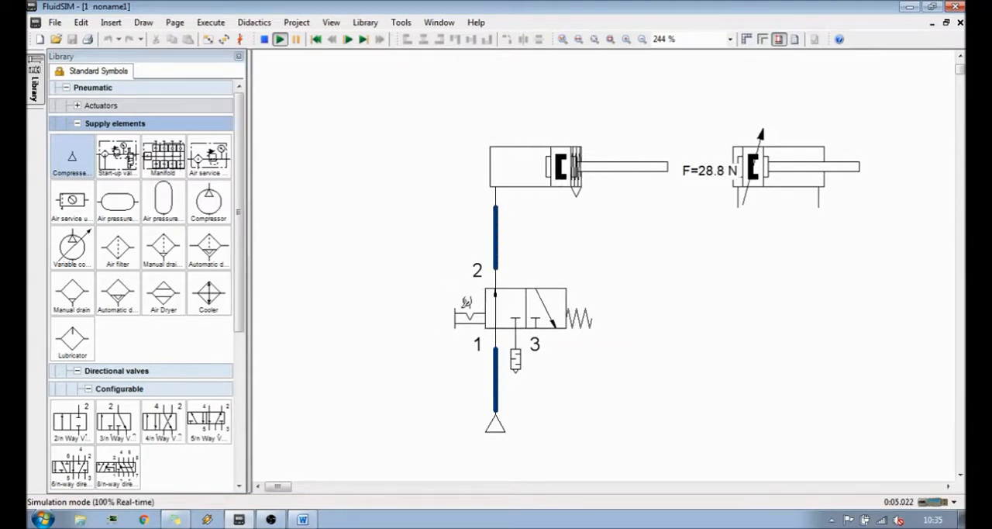
{"action": "left_click", "coordinate": [465, 303]}
{"action": "left_click", "coordinate": [464, 303]}
{"action": "left_click", "coordinate": [462, 303]}
{"action": "left_click", "coordinate": [464, 303]}
{"action": "left_click", "coordinate": [464, 303]}
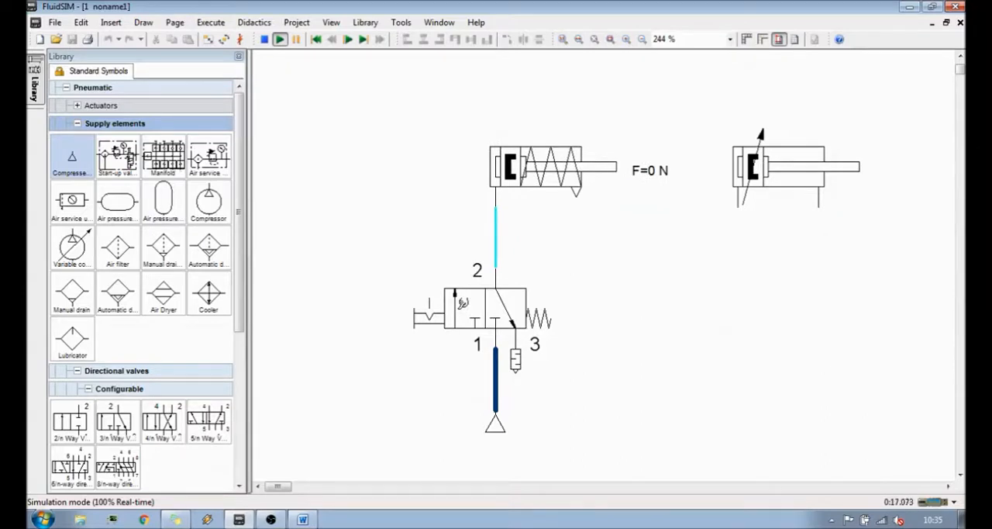
{"action": "left_click", "coordinate": [464, 303]}
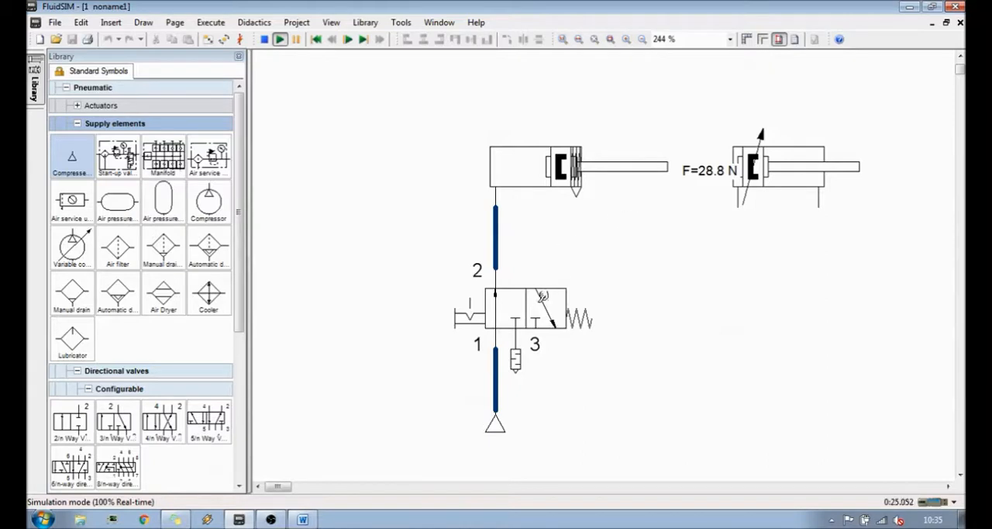
{"action": "left_click", "coordinate": [540, 304]}
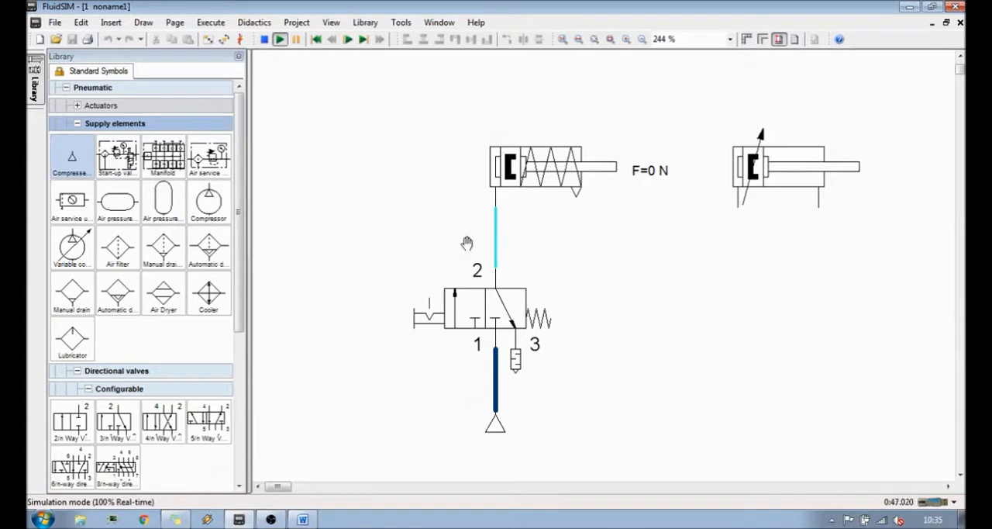
{"action": "left_click", "coordinate": [490, 307]}
{"action": "left_click", "coordinate": [505, 305]}
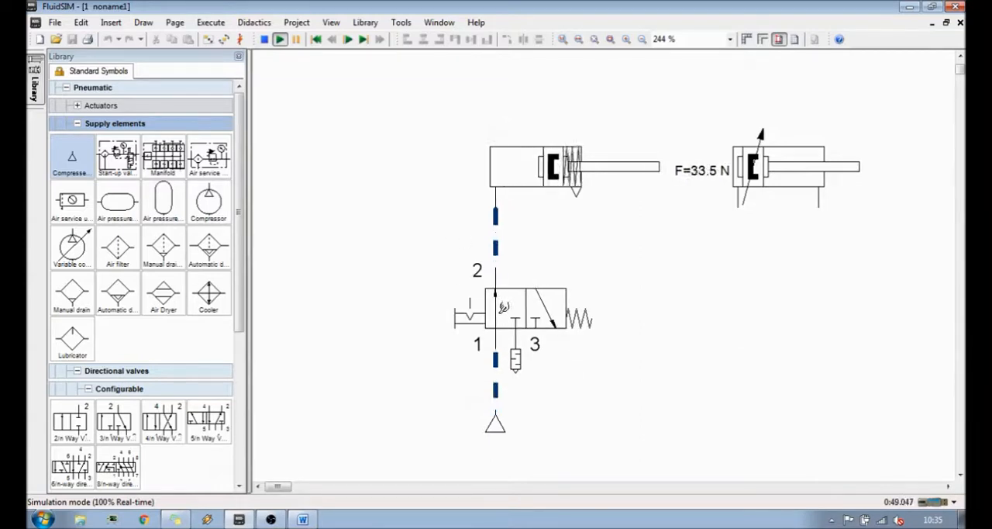
{"action": "left_click", "coordinate": [263, 40]}
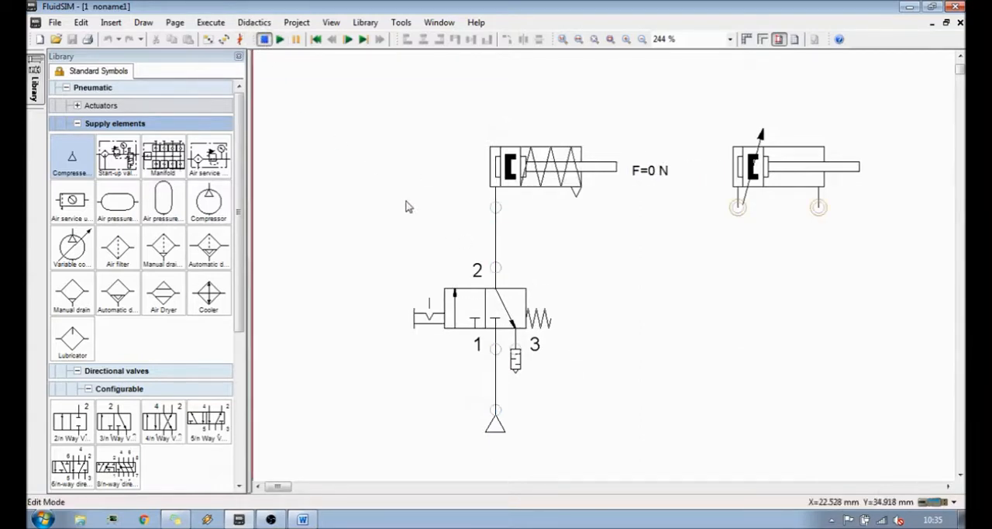
- Move the single-acting cylinder higher above the valve and delete the line connecting it to the valve's port 2
{"action": "left_click_drag", "start_coordinate": [527, 176], "coordinate": [527, 116]}
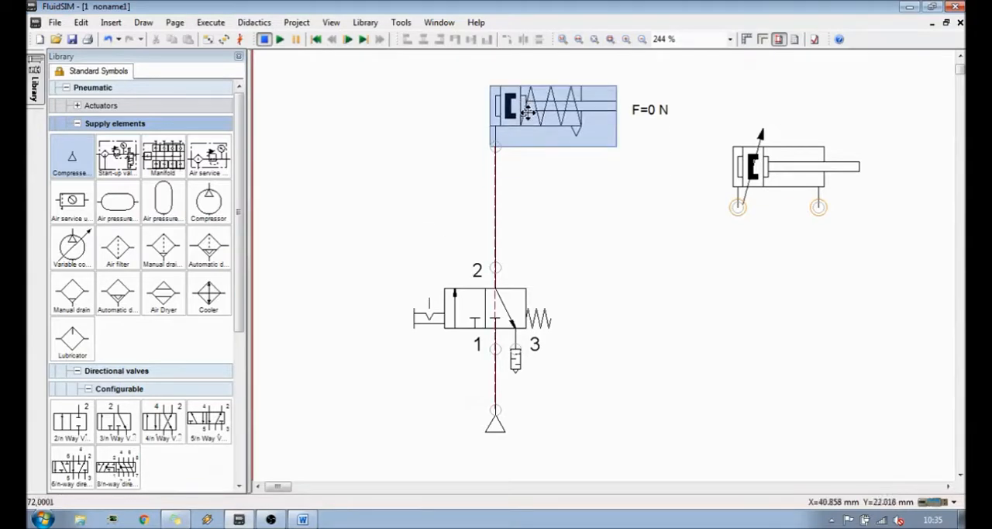
{"action": "left_click", "coordinate": [551, 217]}
{"action": "left_click", "coordinate": [495, 229]}
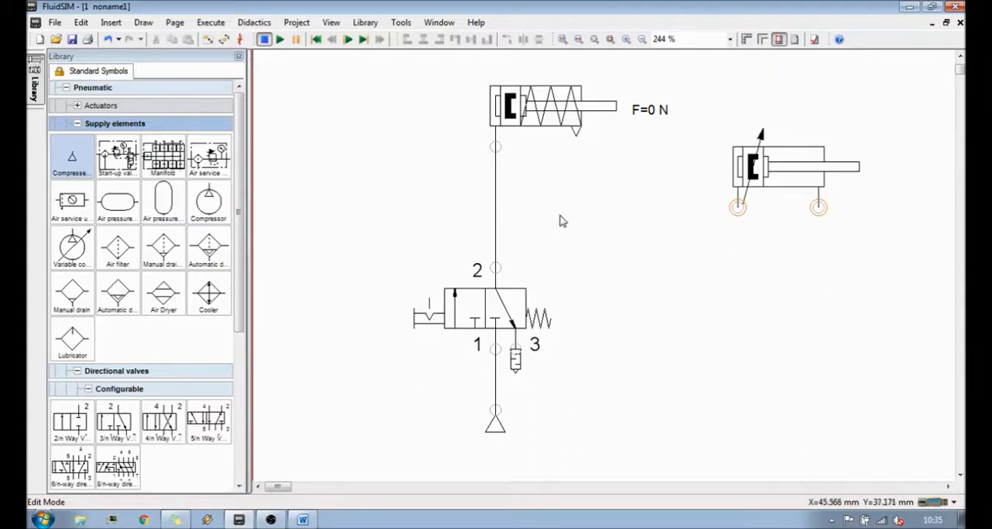
{"action": "left_click", "coordinate": [494, 207]}
{"action": "key", "text": "Delete"}
- Place a throttle check valve from the flow control and shutoff valves in the free space beside the cylinder-to-valve gap
{"action": "mouse_move", "coordinate": [240, 196]}
{"action": "left_mouse_down"}
{"action": "mouse_move", "coordinate": [234, 249]}
{"action": "mouse_move", "coordinate": [243, 194]}
{"action": "left_mouse_up"}
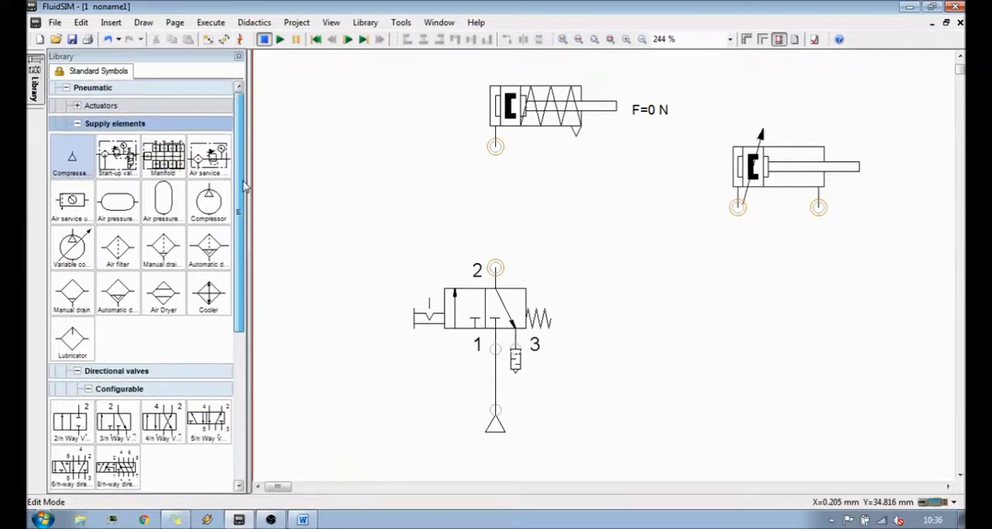
{"action": "left_click", "coordinate": [78, 124]}
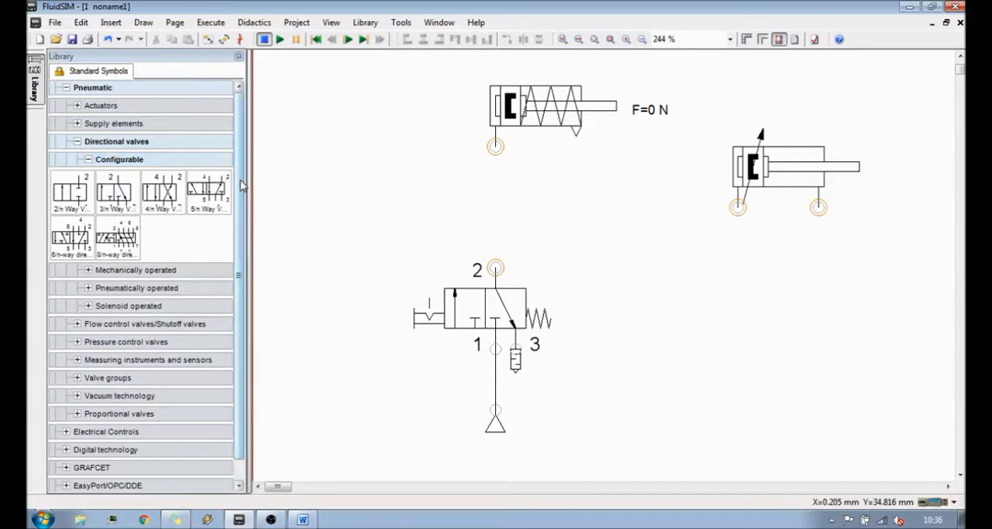
{"action": "left_click_drag", "start_coordinate": [241, 184], "coordinate": [238, 209]}
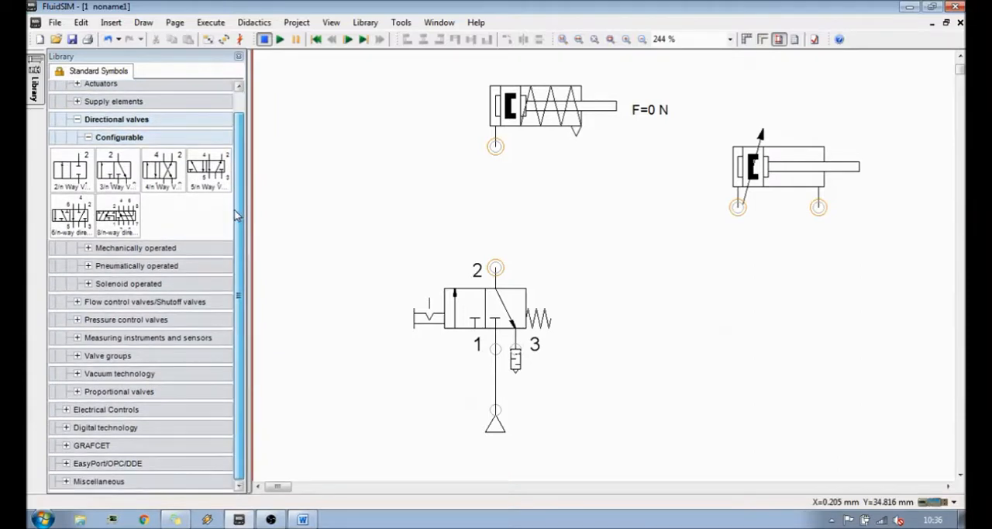
{"action": "left_click", "coordinate": [77, 118]}
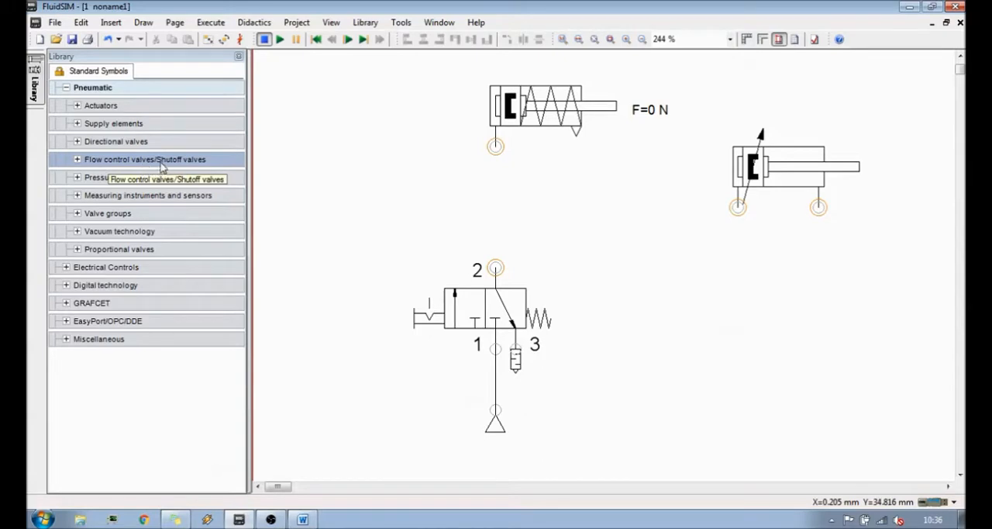
{"action": "left_click", "coordinate": [78, 159]}
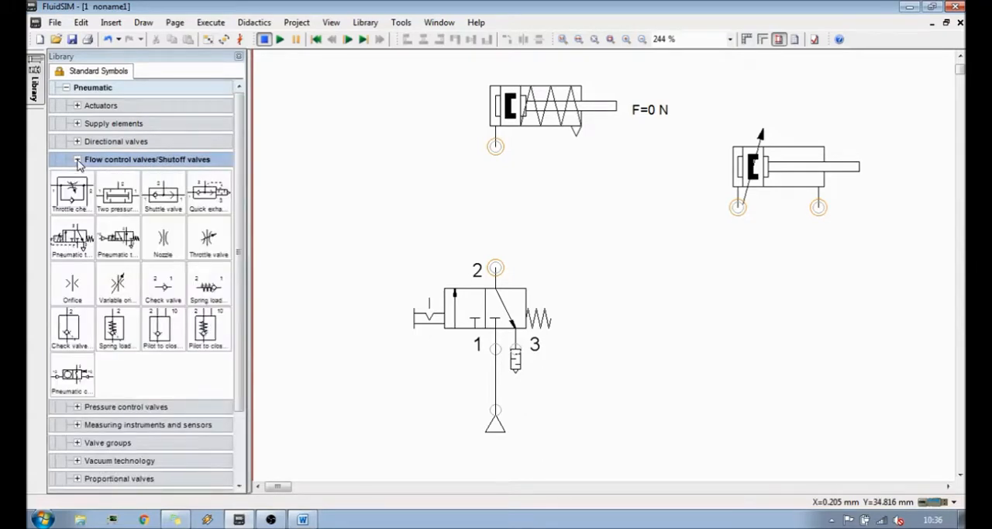
{"action": "left_click", "coordinate": [80, 198]}
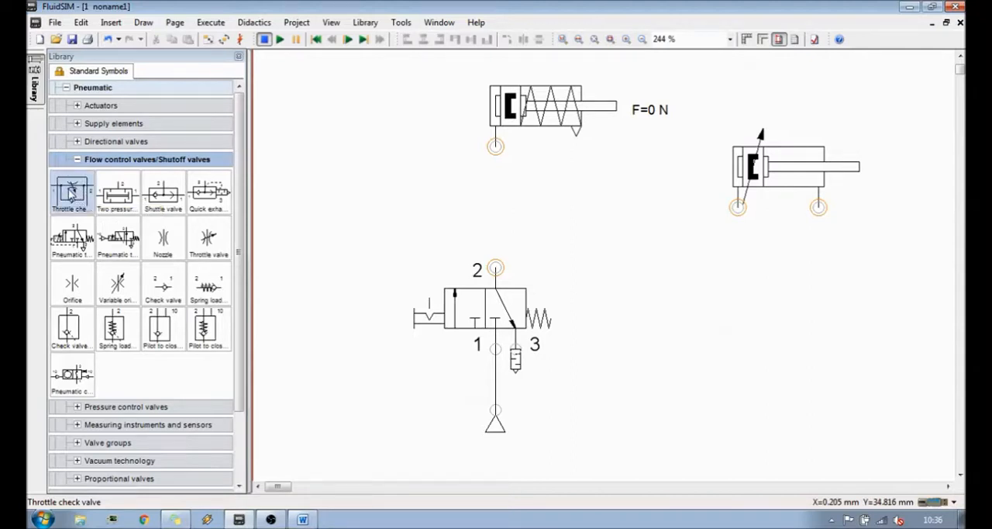
{"action": "left_click_drag", "start_coordinate": [71, 194], "coordinate": [375, 203]}
{"action": "left_click", "coordinate": [553, 230]}
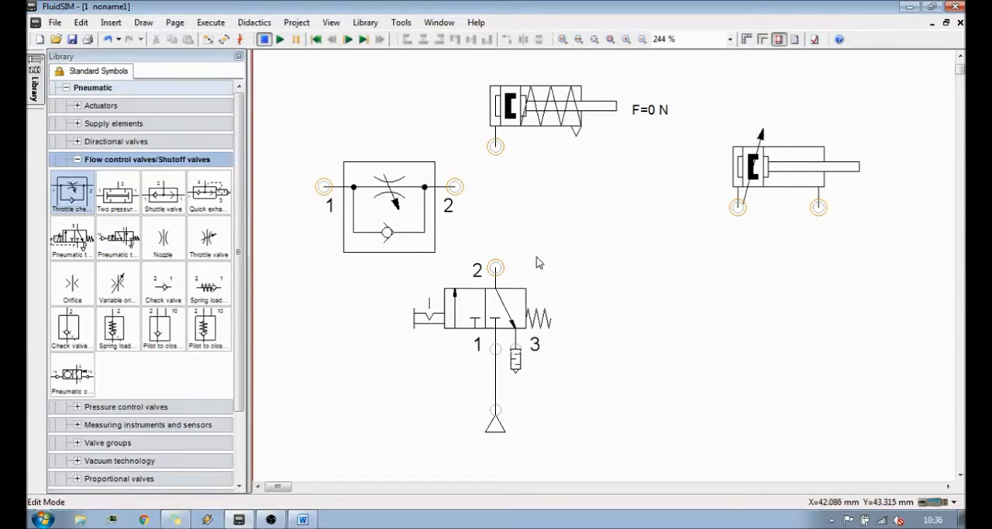
- Set the throttle check valve's opening level to 5 %
{"action": "mouse_move", "coordinate": [401, 237]}
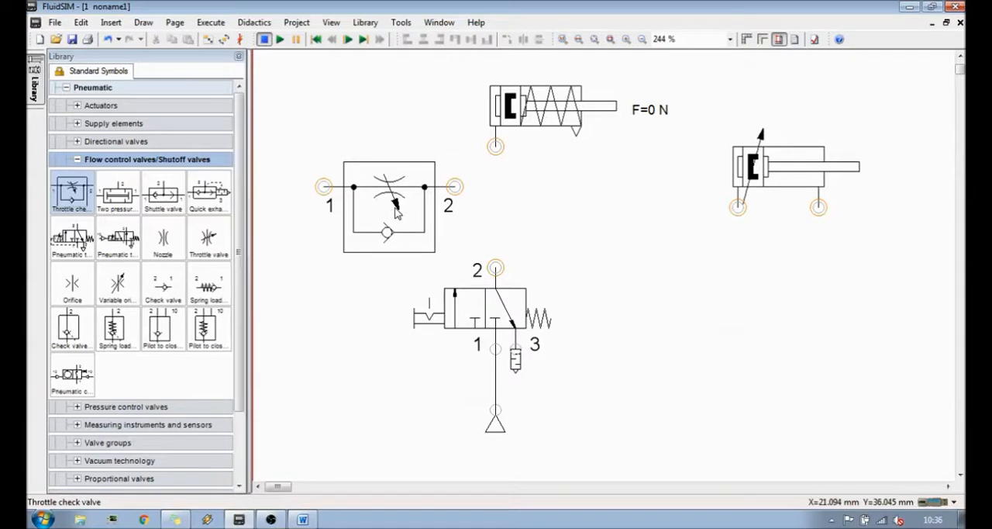
{"action": "double_click", "coordinate": [395, 213]}
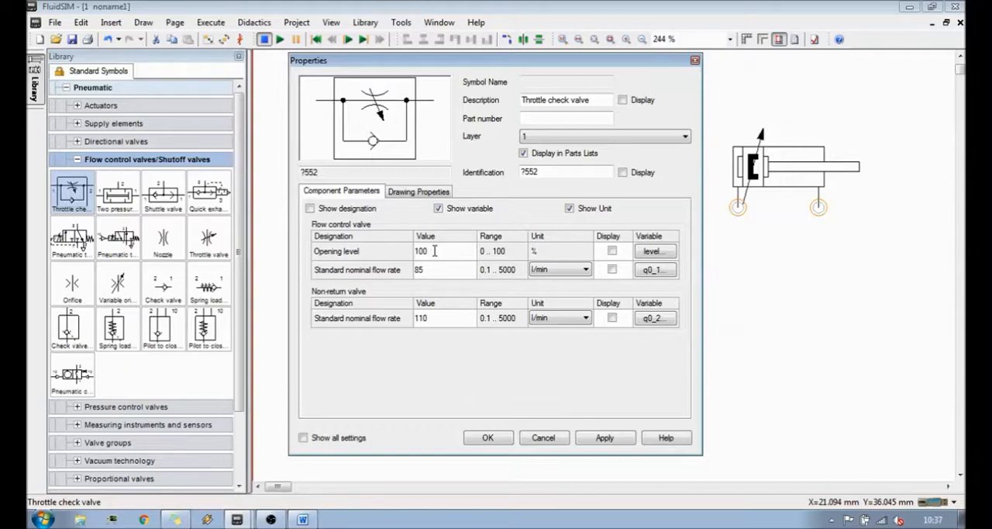
{"action": "double_click", "coordinate": [435, 250]}
{"action": "type", "text": "5"}
- Scale the throttle check valve symbol to 0,5 in both x and y and accept its properties
{"action": "left_click", "coordinate": [413, 199]}
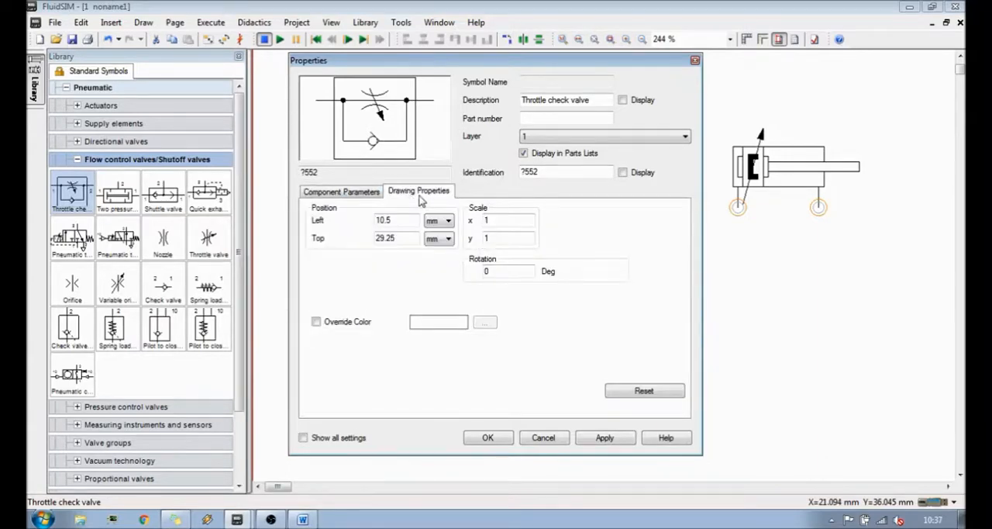
{"action": "left_click", "coordinate": [505, 218]}
{"action": "left_click_drag", "start_coordinate": [506, 220], "coordinate": [476, 243]}
{"action": "type", "text": "0.50.5"}
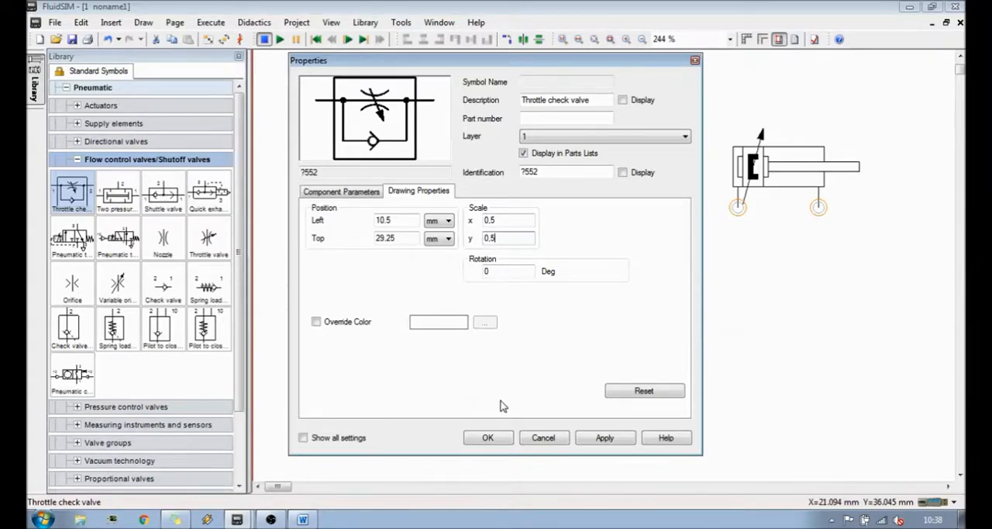
{"action": "left_click", "coordinate": [490, 437]}
{"action": "left_click", "coordinate": [501, 240]}
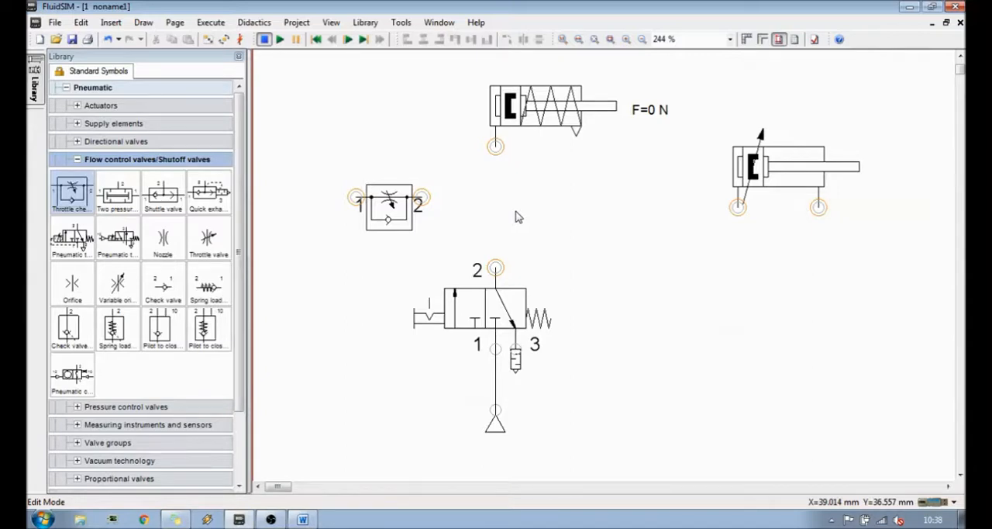
- Shift the throttle check valve slightly toward the cylinder and rotate it by 90°
{"action": "left_click_drag", "start_coordinate": [391, 208], "coordinate": [409, 198]}
{"action": "left_click", "coordinate": [543, 227]}
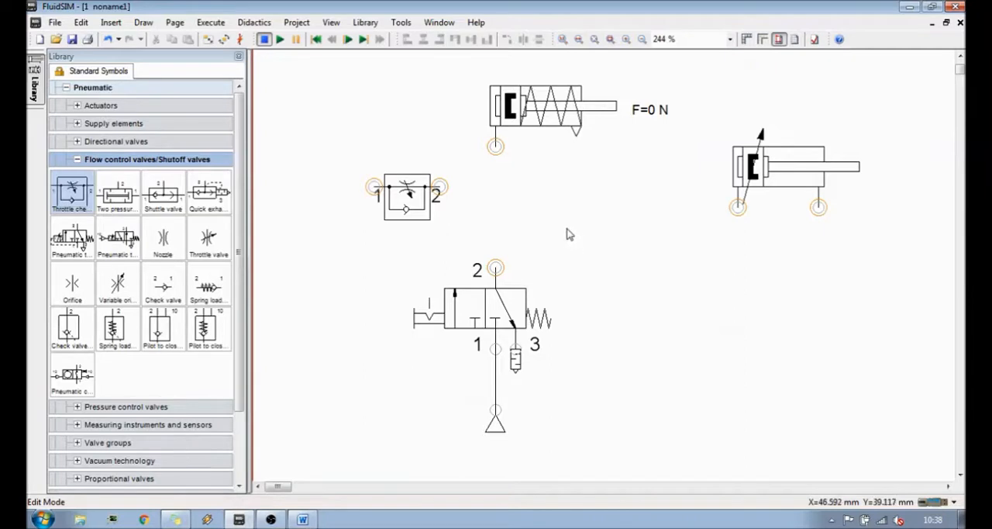
{"action": "left_click", "coordinate": [415, 211]}
{"action": "left_click", "coordinate": [482, 220]}
{"action": "mouse_move", "coordinate": [410, 197]}
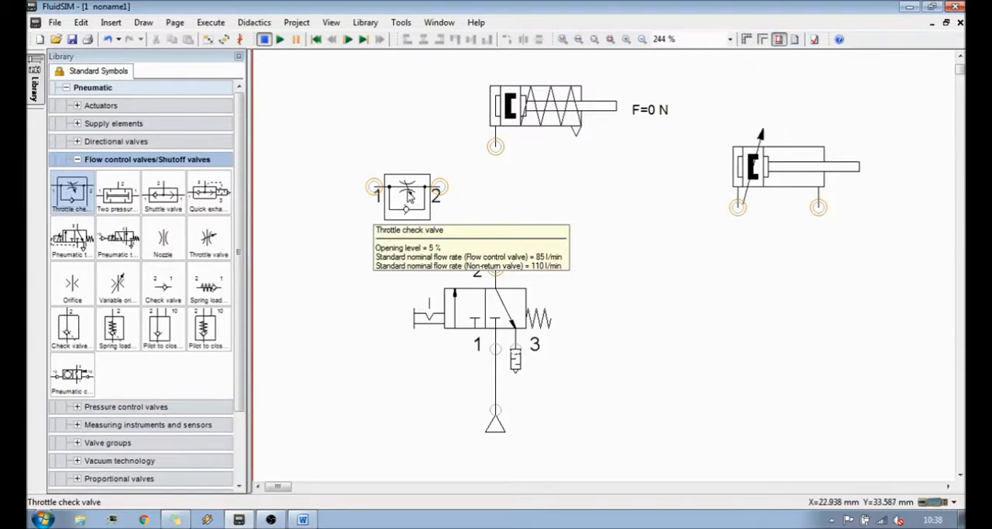
{"action": "right_click", "coordinate": [410, 195]}
{"action": "left_click", "coordinate": [379, 203]}
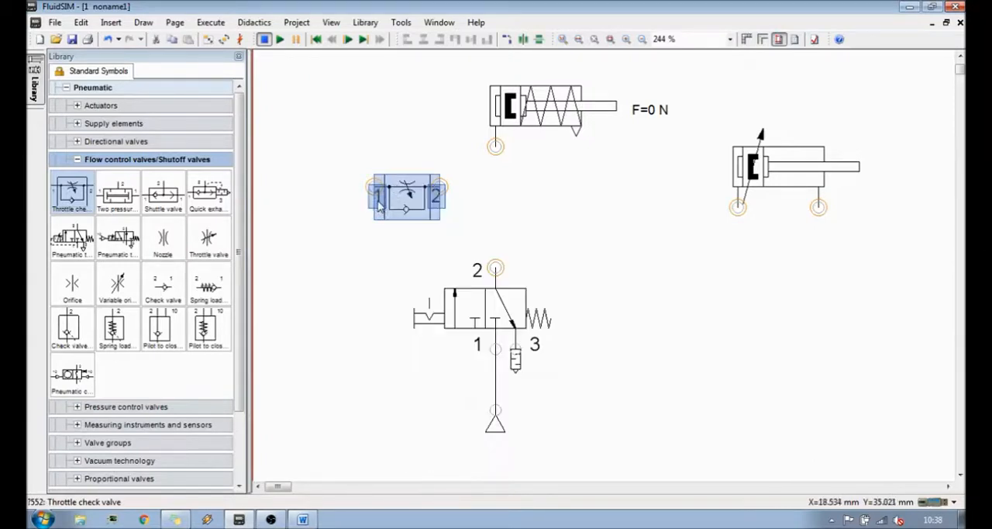
{"action": "right_click", "coordinate": [398, 210]}
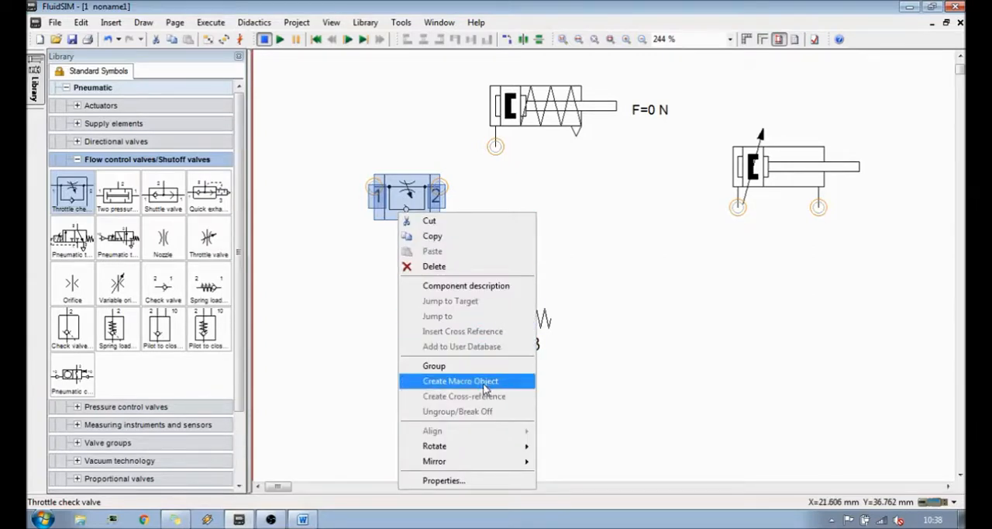
{"action": "mouse_move", "coordinate": [496, 446]}
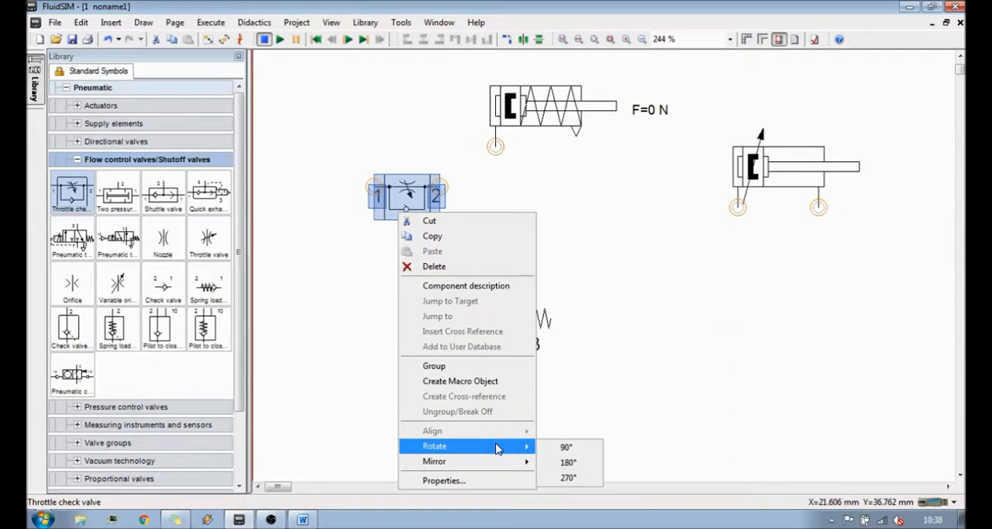
{"action": "left_click", "coordinate": [566, 450]}
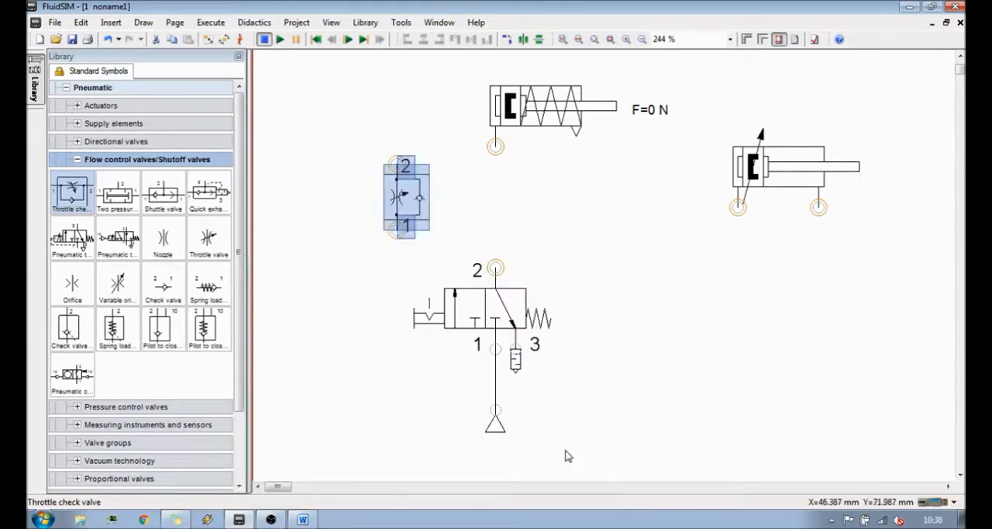
- Position the rotated throttle check valve between the cylinder port and the way valve's port 2, aligned with both
{"action": "left_click", "coordinate": [583, 237]}
{"action": "left_click_drag", "start_coordinate": [407, 197], "coordinate": [505, 220]}
{"action": "left_click", "coordinate": [611, 248]}
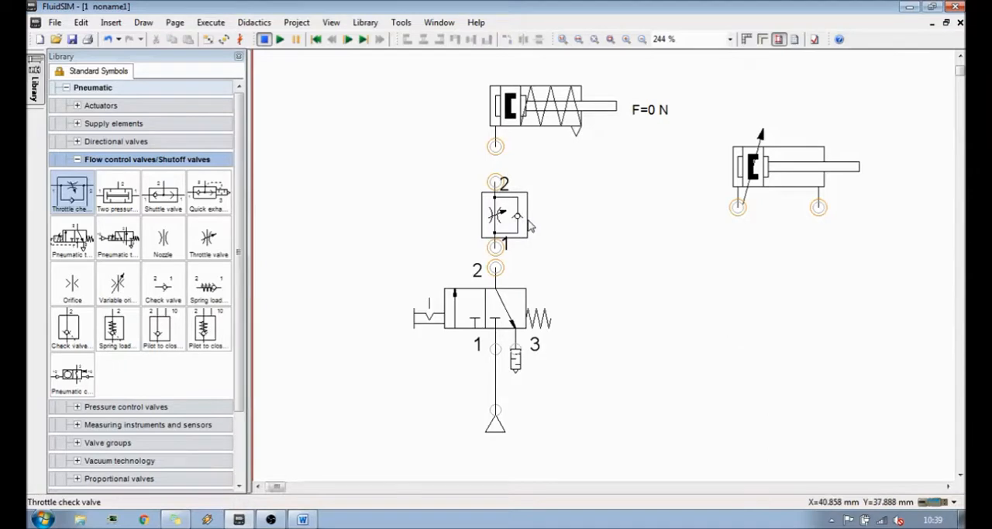
- Connect the throttle check valve's port 1 to the way valve's port 2, and its port 2 to the cylinder
{"action": "scroll", "coordinate": [514, 222], "scroll_direction": "up", "scroll_amount": 10}
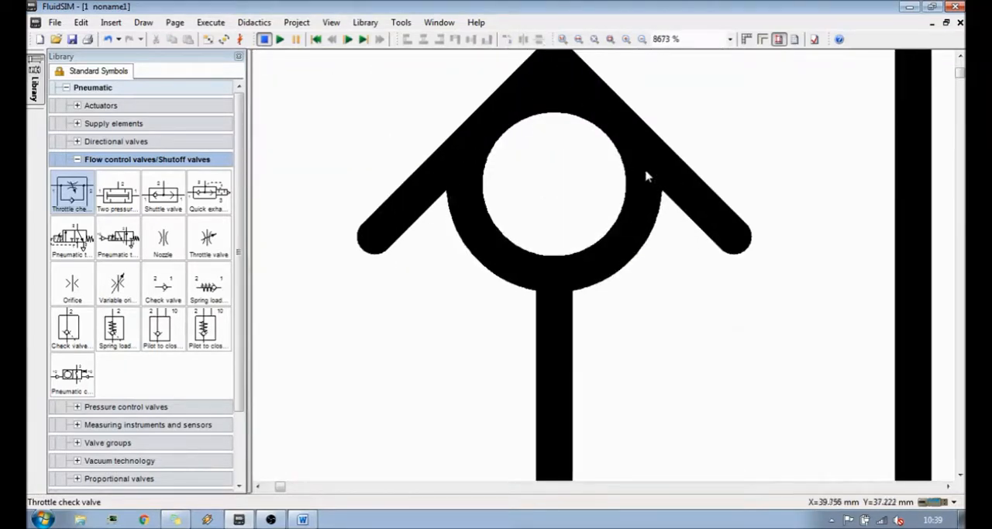
{"action": "scroll", "coordinate": [590, 184], "scroll_direction": "down", "scroll_amount": 5}
{"action": "scroll", "coordinate": [581, 183], "scroll_direction": "down", "scroll_amount": 3}
{"action": "scroll", "coordinate": [608, 189], "scroll_direction": "up", "scroll_amount": 2}
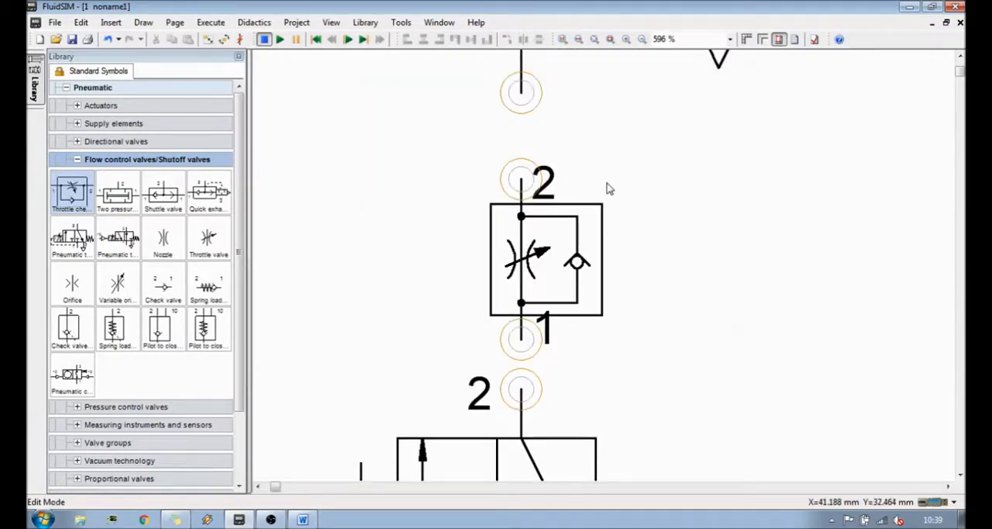
{"action": "left_click_drag", "start_coordinate": [522, 339], "coordinate": [522, 390]}
{"action": "left_click_drag", "start_coordinate": [521, 180], "coordinate": [521, 93]}
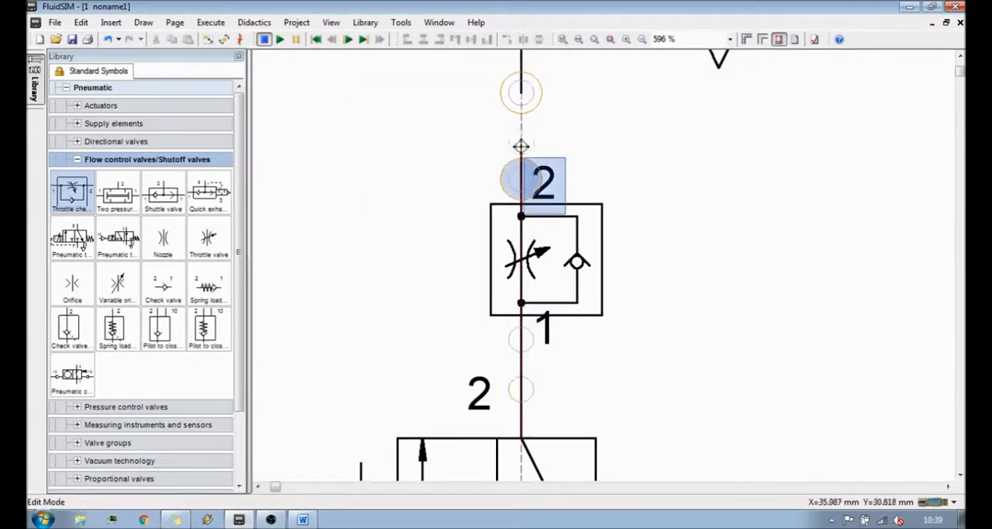
{"action": "scroll", "coordinate": [640, 199], "scroll_direction": "down", "scroll_amount": 3}
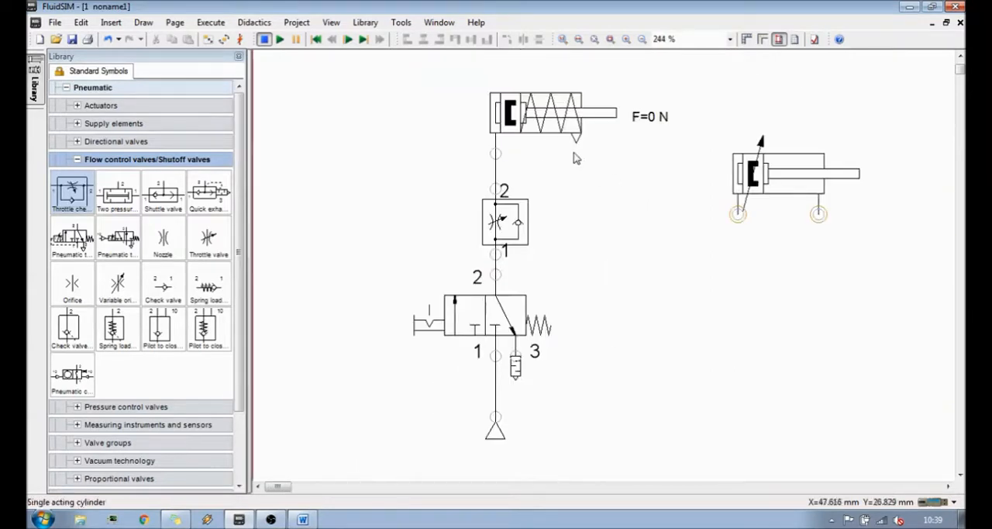
- Start the simulation despite the open-connector warning, and switch the 3/n way valve on and off to cycle the single-acting cylinder
{"action": "left_click", "coordinate": [280, 40]}
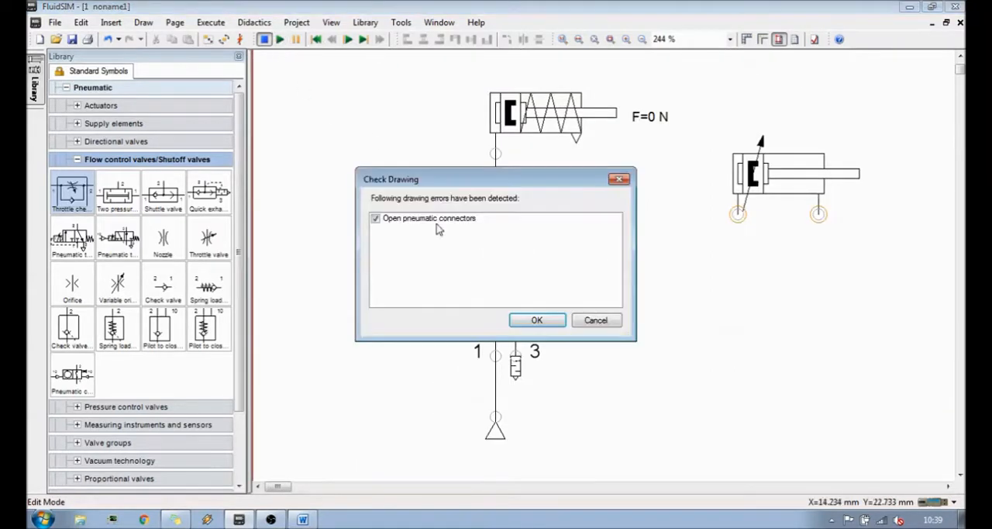
{"action": "left_click", "coordinate": [531, 320]}
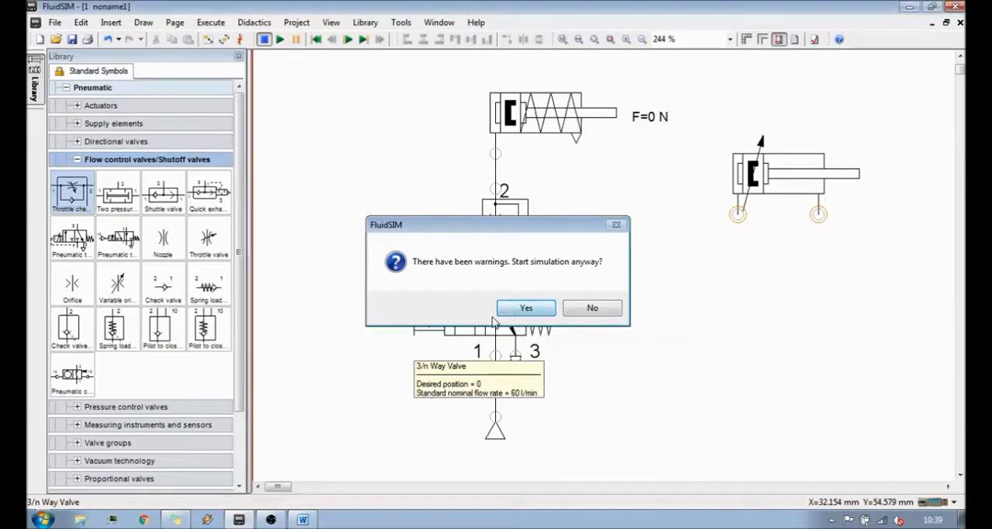
{"action": "left_click", "coordinate": [512, 306]}
{"action": "left_click", "coordinate": [477, 313]}
{"action": "left_click", "coordinate": [476, 313]}
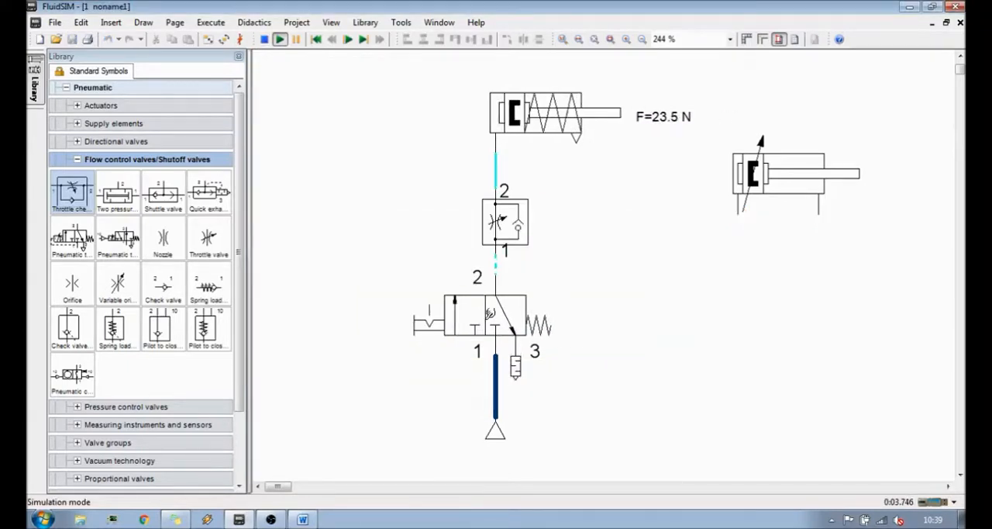
- Reduce the throttle check valve's opening level and switch the way valve on and off to test the cylinder's speed
{"action": "left_click", "coordinate": [510, 226]}
{"action": "mouse_move", "coordinate": [463, 314]}
{"action": "left_mouse_down"}
{"action": "mouse_move", "coordinate": [471, 314]}
{"action": "mouse_move", "coordinate": [461, 314]}
{"action": "left_mouse_up"}
{"action": "left_click", "coordinate": [632, 252]}
{"action": "left_click", "coordinate": [492, 300]}
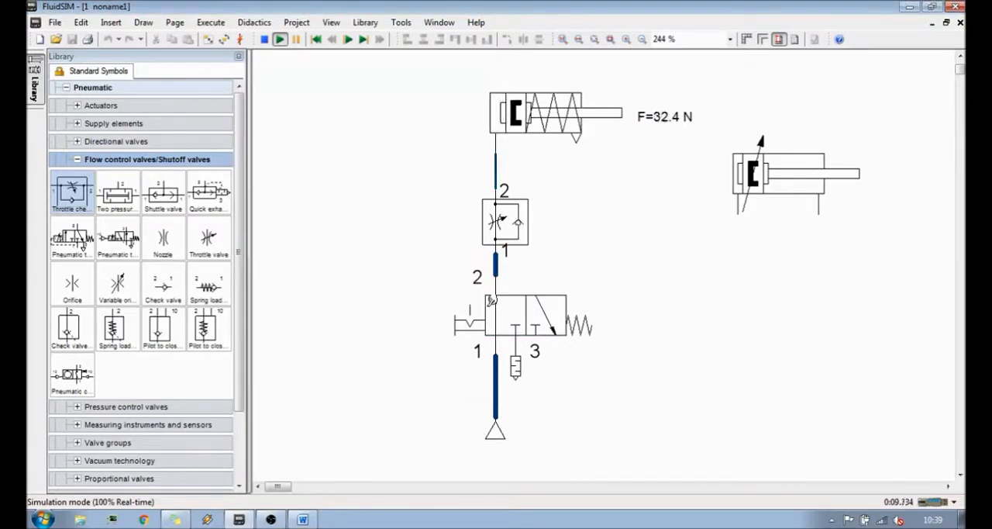
{"action": "left_click", "coordinate": [492, 303]}
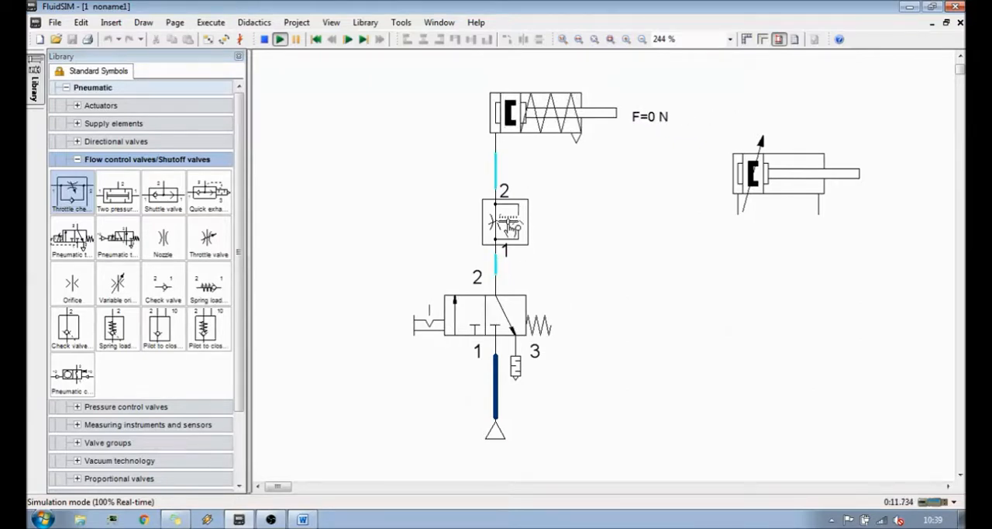
- Lower the throttle check valve's opening level to 0.7 and refine it to 0.5
{"action": "left_click", "coordinate": [512, 223]}
{"action": "left_click_drag", "start_coordinate": [459, 317], "coordinate": [457, 317]}
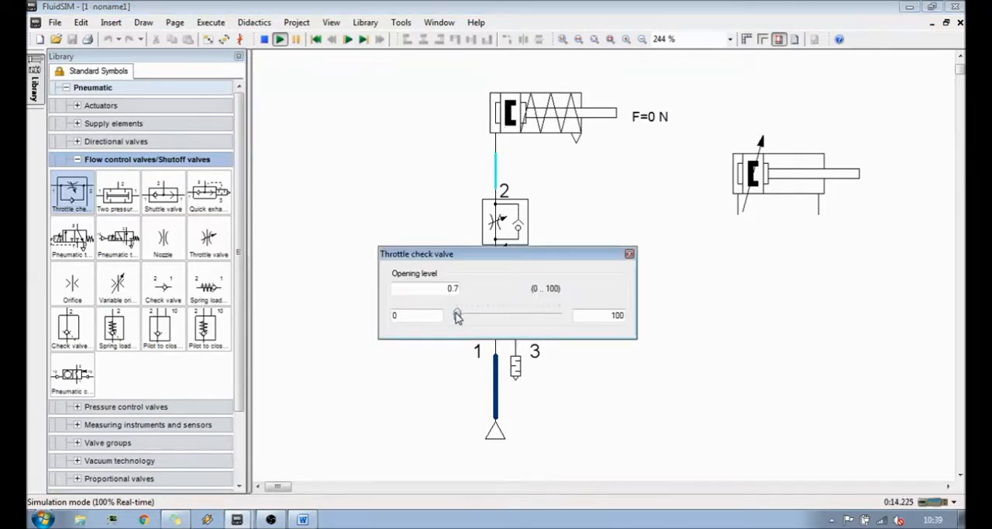
{"action": "left_click", "coordinate": [630, 254]}
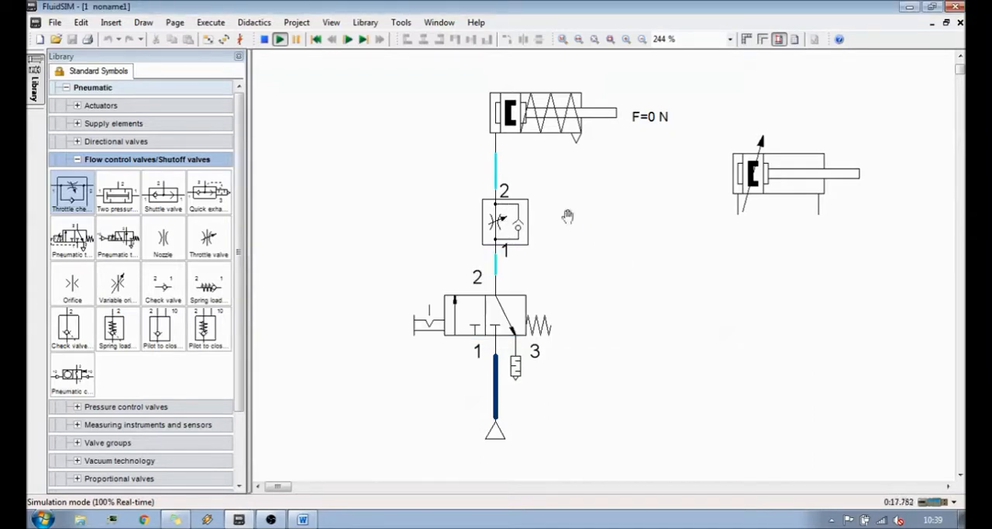
{"action": "left_click", "coordinate": [502, 222]}
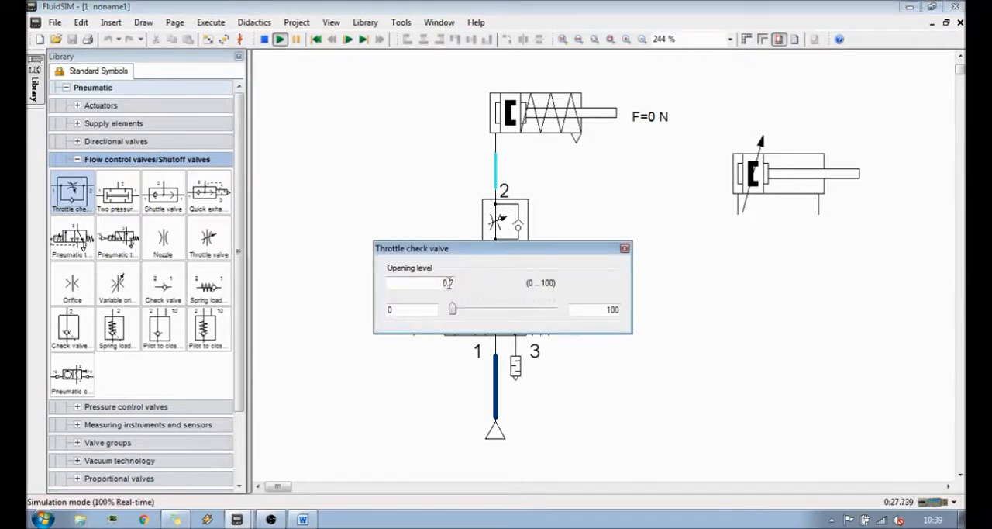
{"action": "left_click_drag", "start_coordinate": [448, 282], "coordinate": [460, 286]}
{"action": "type", "text": "5"}
{"action": "left_click", "coordinate": [625, 248]}
- Switch the way valve on and off to test the cylinder at the current throttle setting, and stop the simulation
{"action": "left_click", "coordinate": [487, 307]}
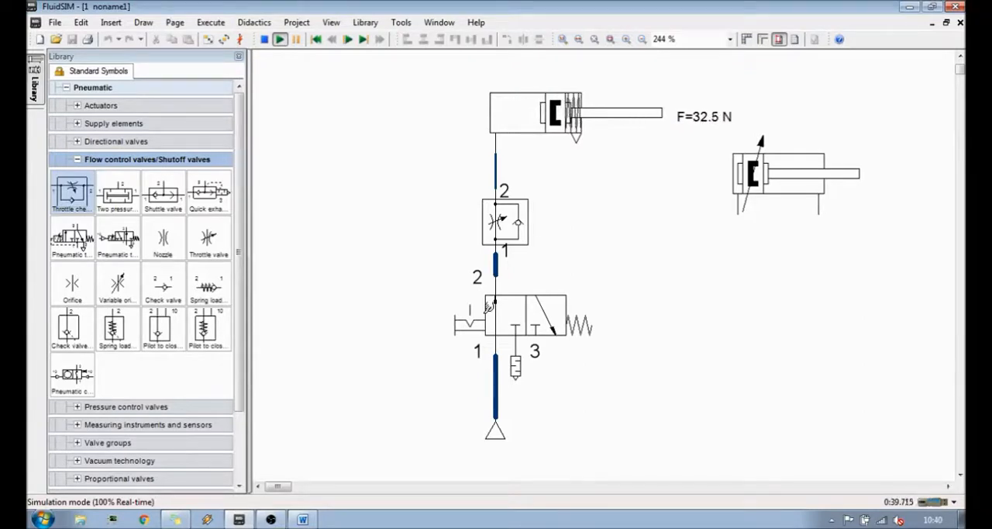
{"action": "left_click", "coordinate": [506, 299]}
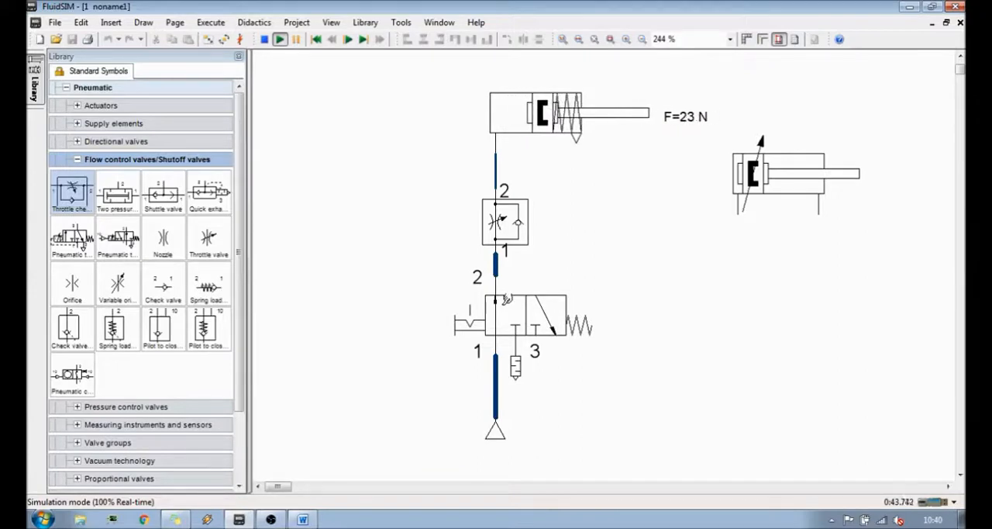
{"action": "left_click", "coordinate": [507, 299]}
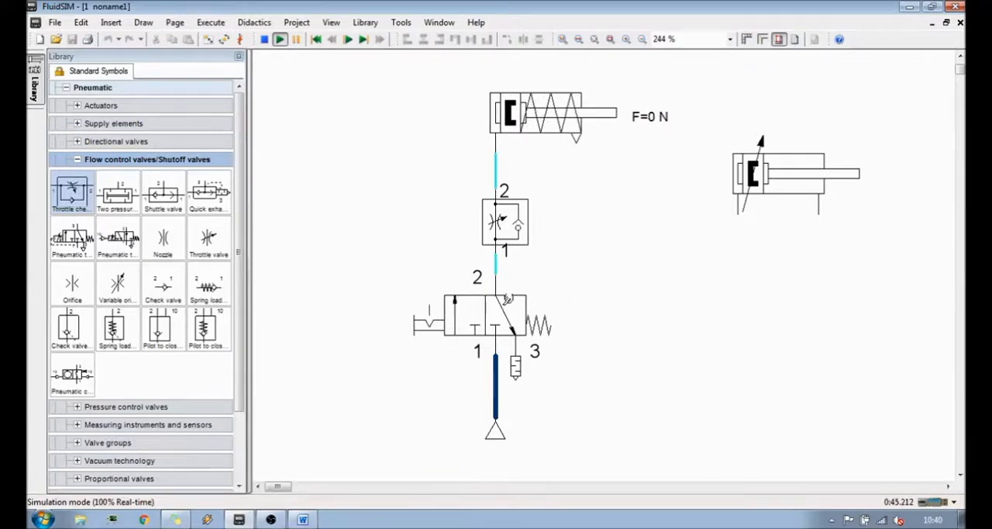
{"action": "left_click", "coordinate": [264, 39]}
{"action": "scroll", "coordinate": [345, 390], "scroll_direction": "down", "scroll_amount": 1}
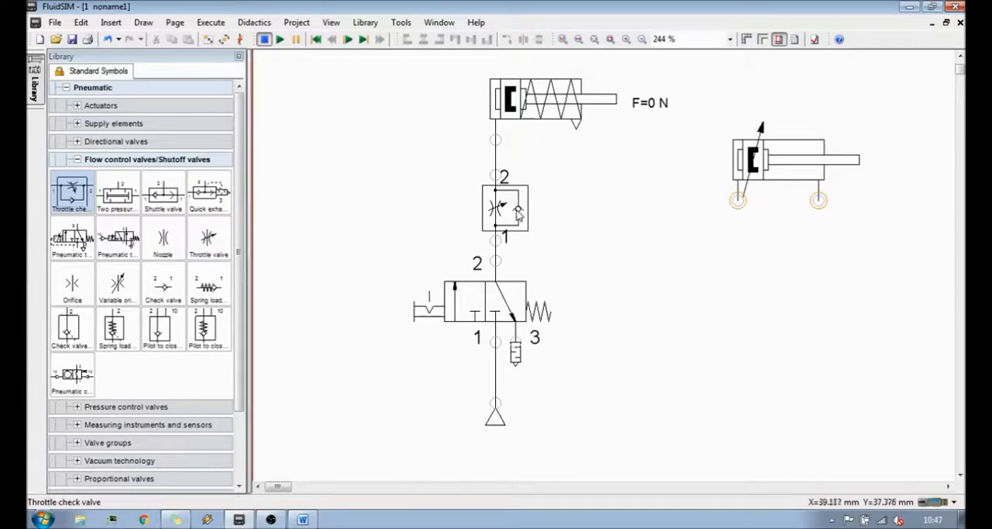
{"action": "mouse_move", "coordinate": [531, 121]}
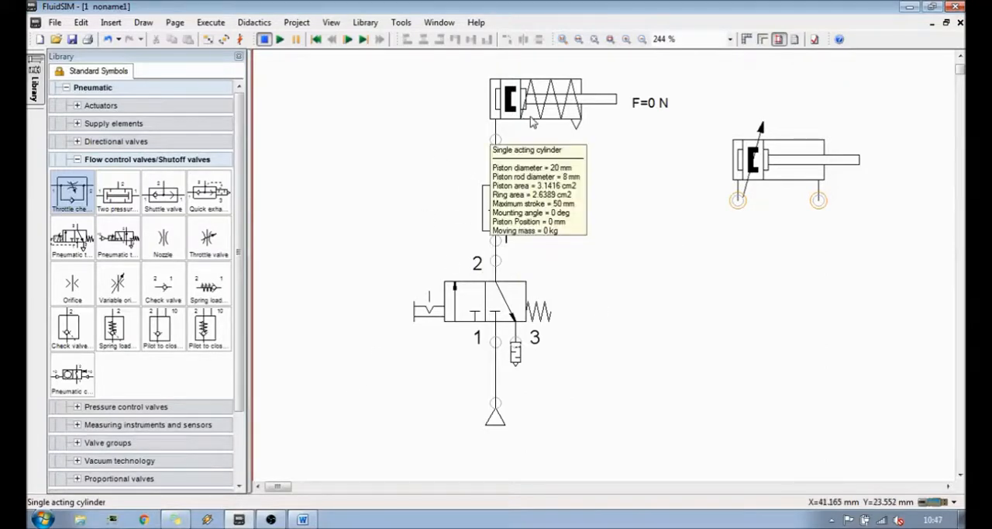